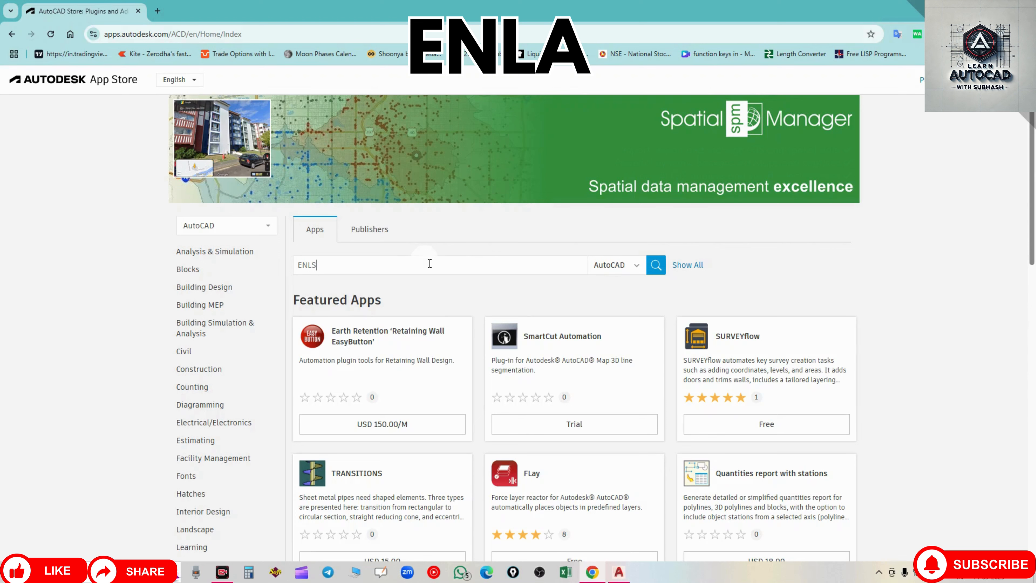
# Step: Search the AutoCAD app store for ENLA, trying the suggested Enla (student) and Enla entries
pyautogui.press('BackSpace')
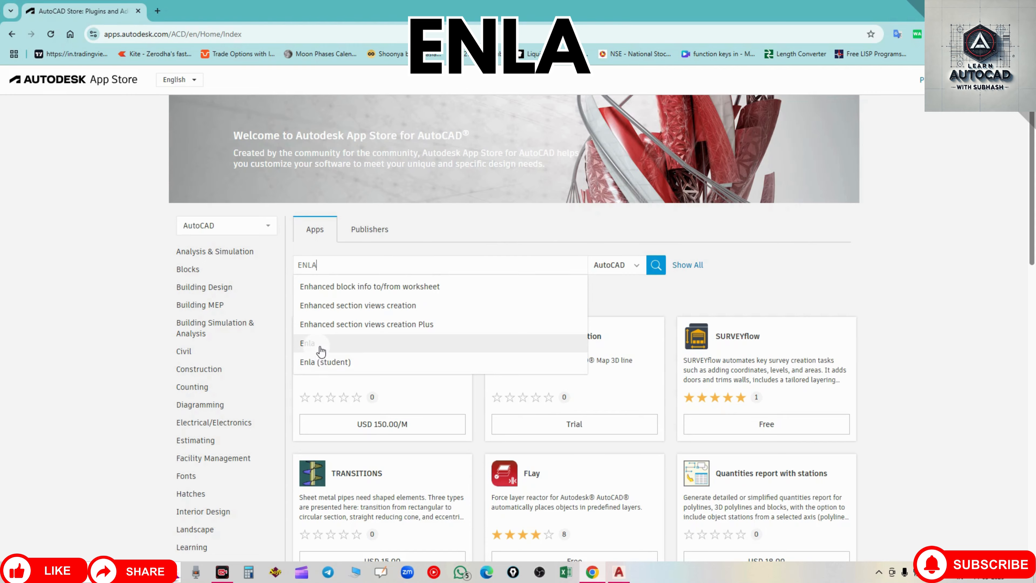
pyautogui.click(332, 362)
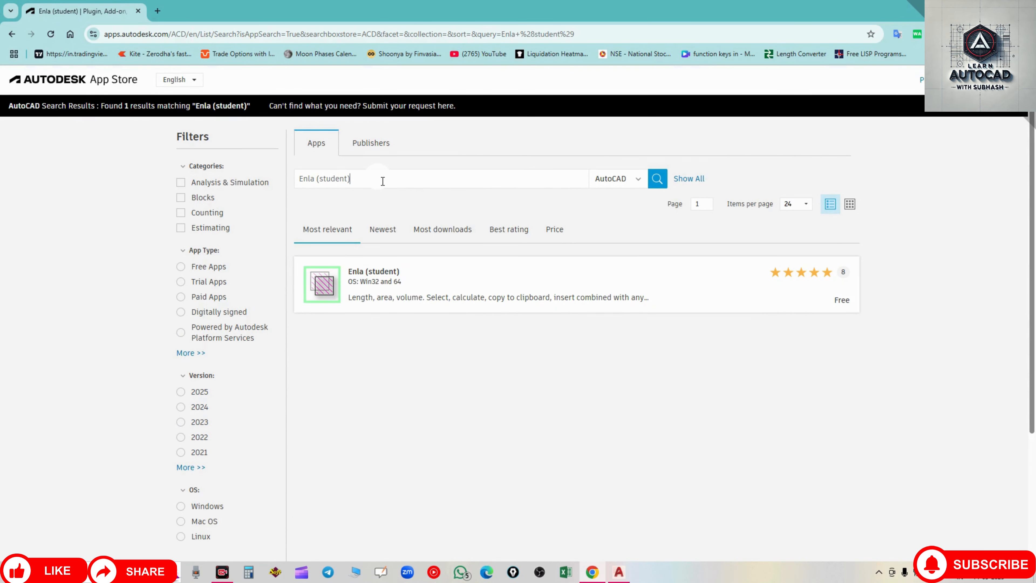
pyautogui.hotkey('ctrl', 'a')
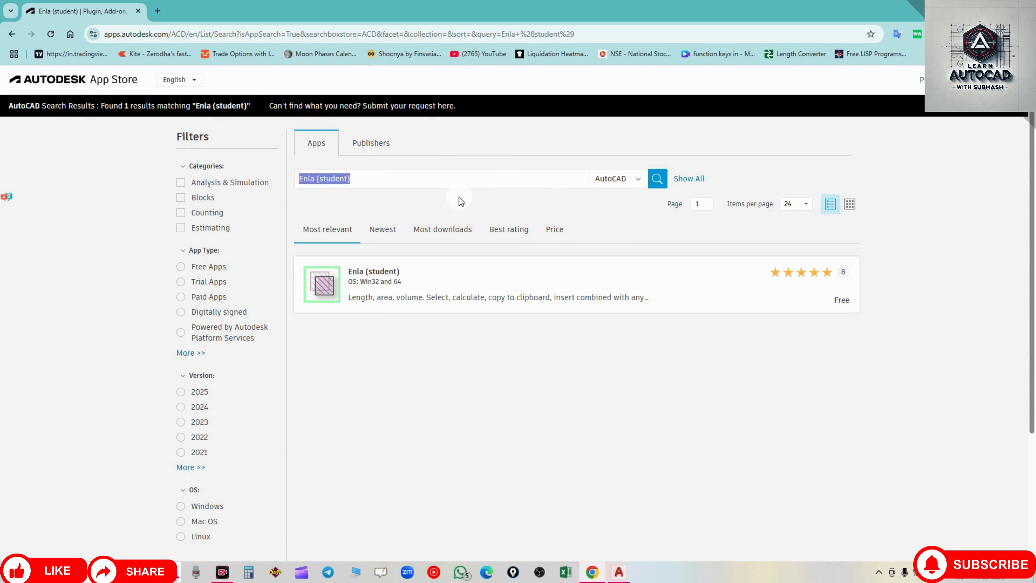
pyautogui.write('ENLA')
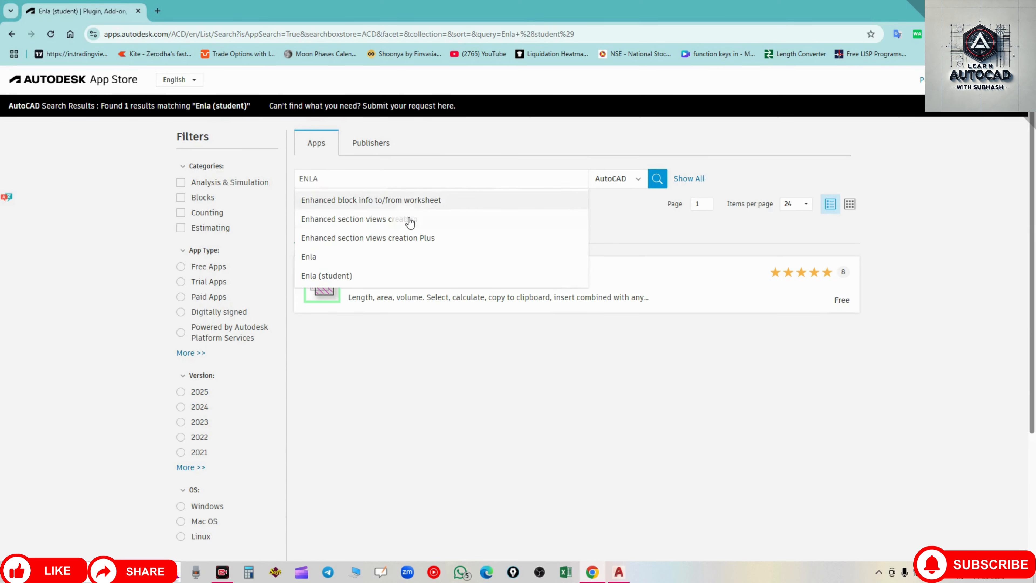
pyautogui.click(319, 258)
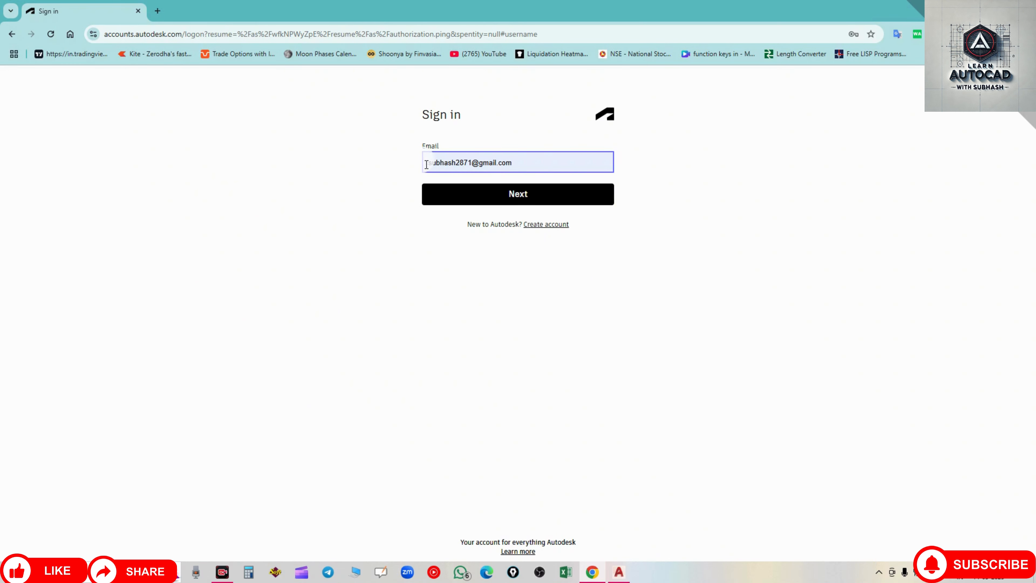
# Step: Sign in to the Autodesk account with the account e-mail and password
pyautogui.click(526, 164)
pyautogui.click(523, 197)
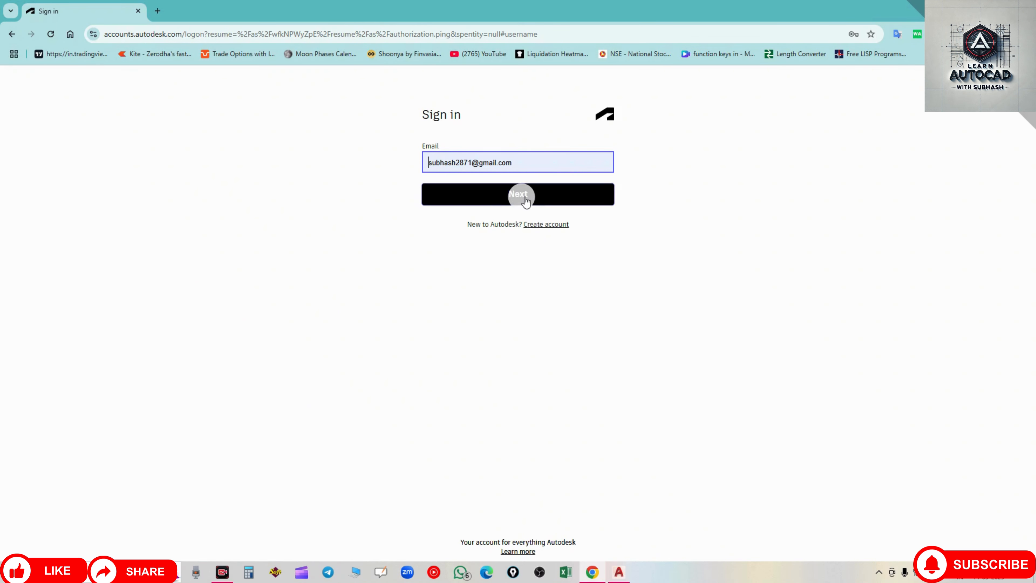
pyautogui.click(494, 201)
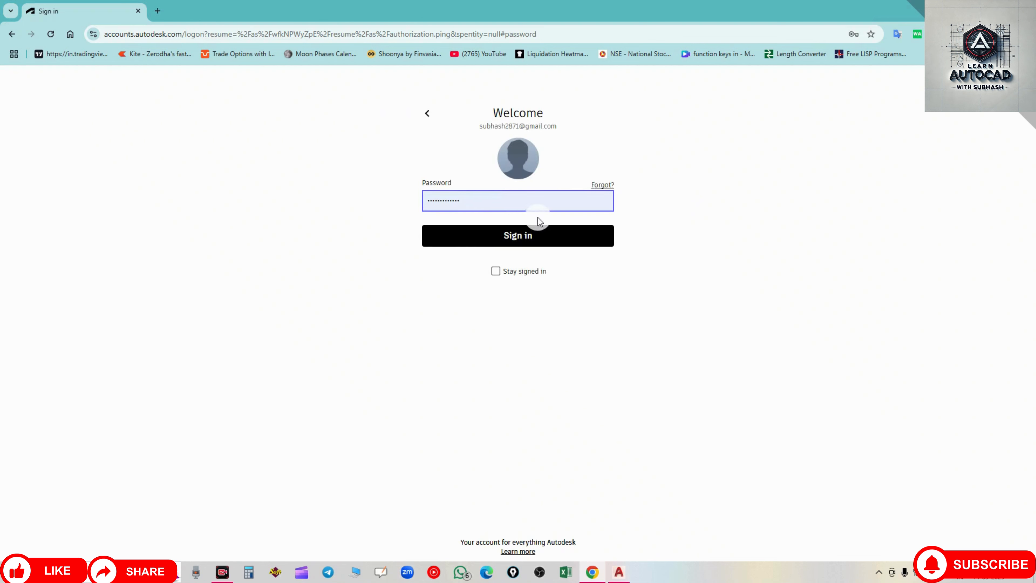
pyautogui.click(506, 234)
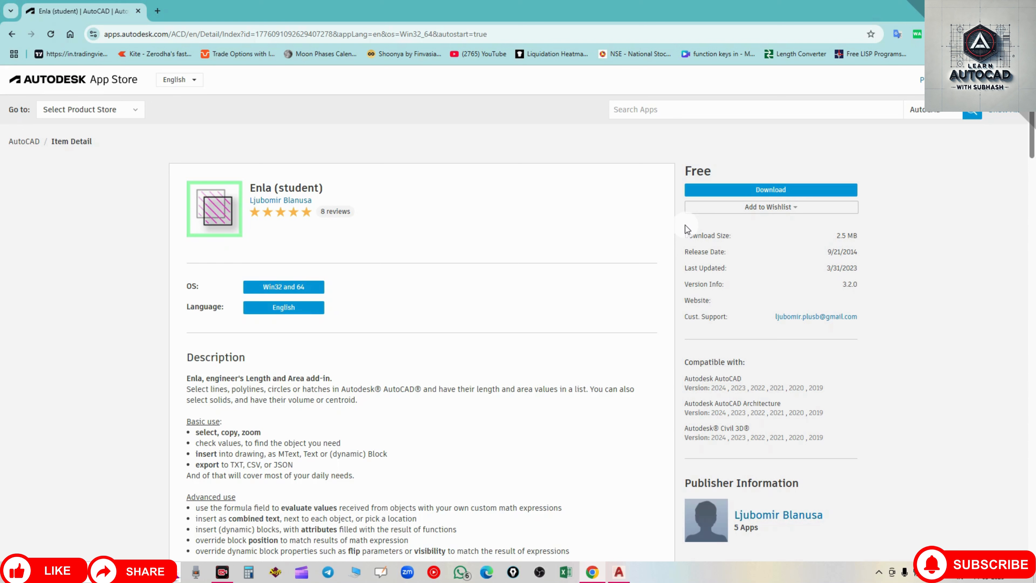
# Step: Download the free Enla (student) add-in installer and save it to the Desktop
pyautogui.click(771, 191)
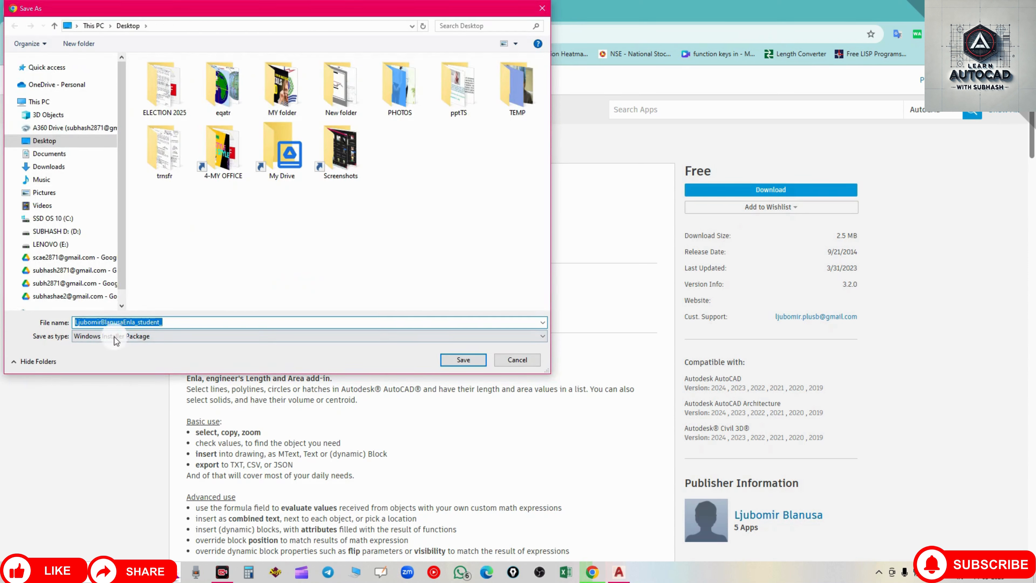
pyautogui.click(46, 142)
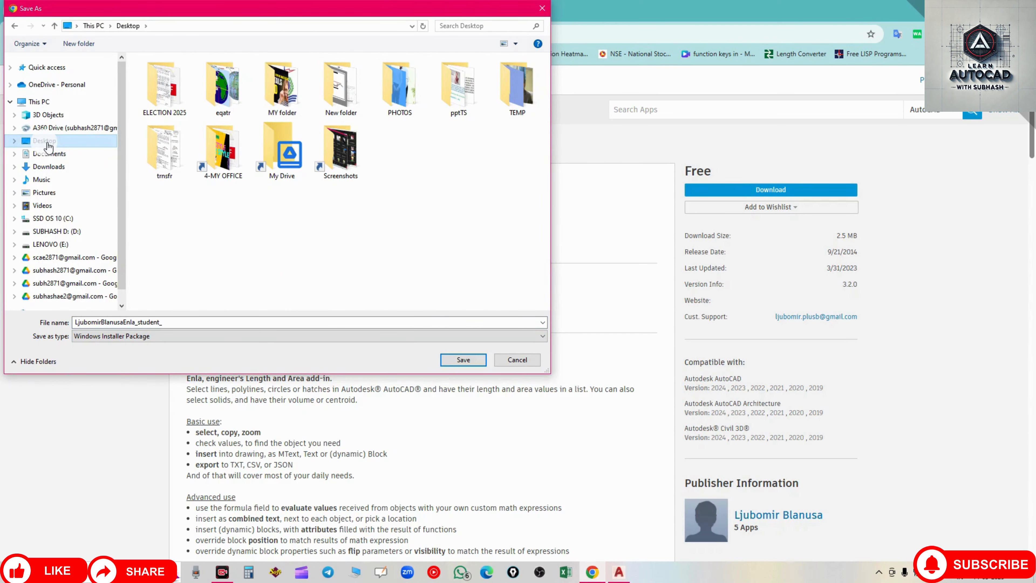
pyautogui.click(457, 361)
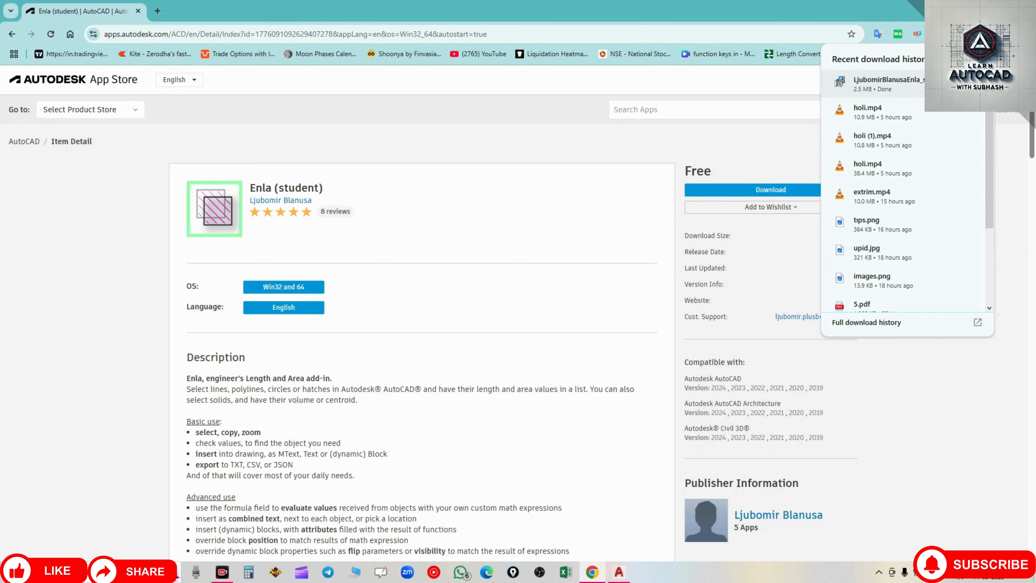
# Step: Launch the downloaded Enla (student) installer from the Desktop and exit it without reinstalling or uninstalling
pyautogui.click(877, 83)
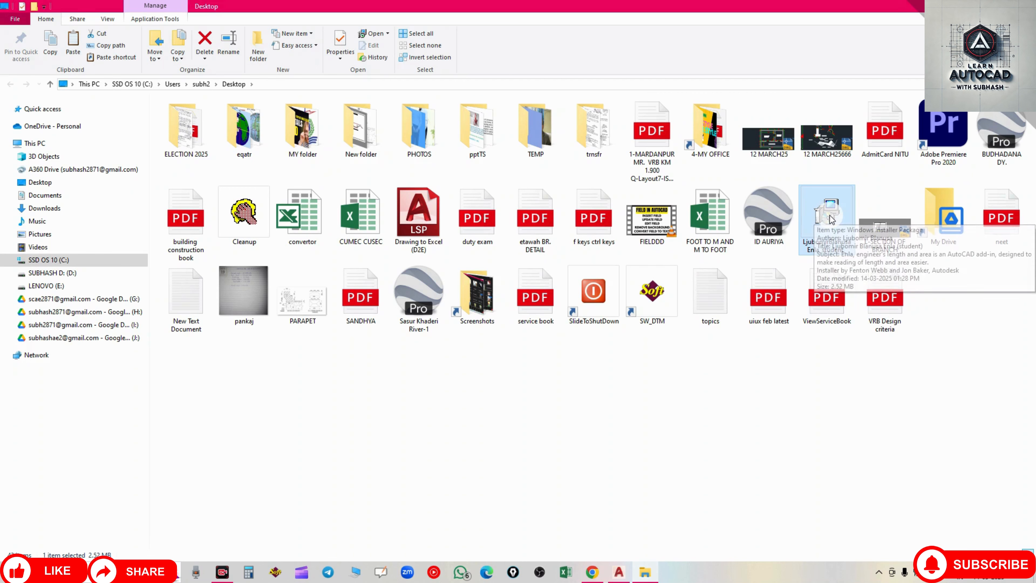
pyautogui.doubleClick(828, 216)
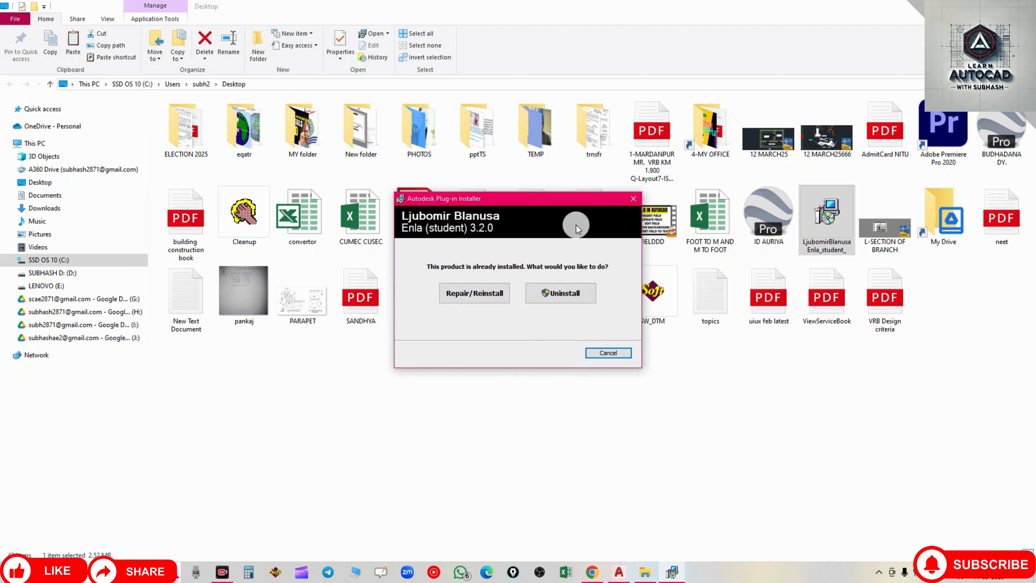
pyautogui.click(633, 200)
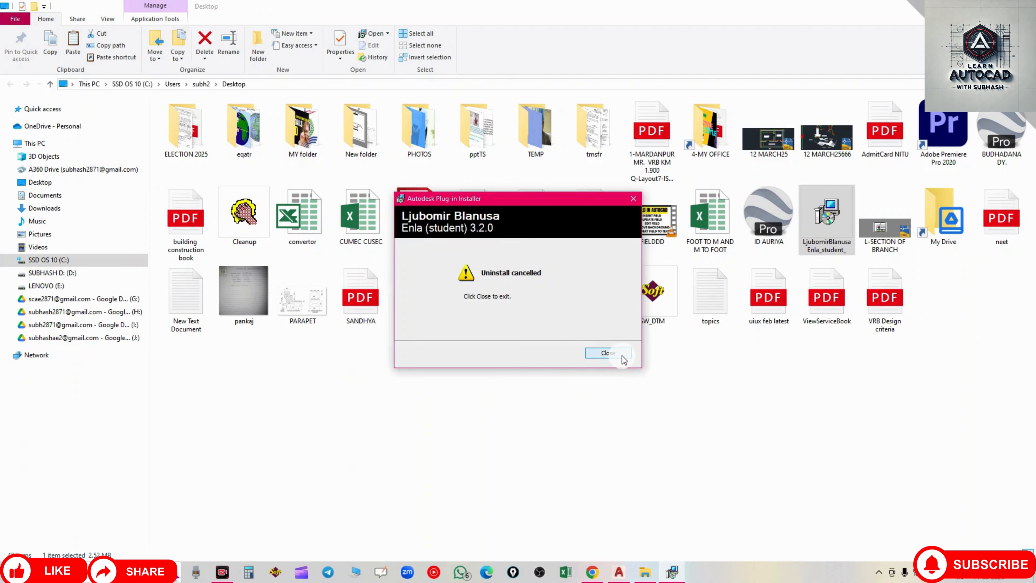
pyautogui.click(622, 358)
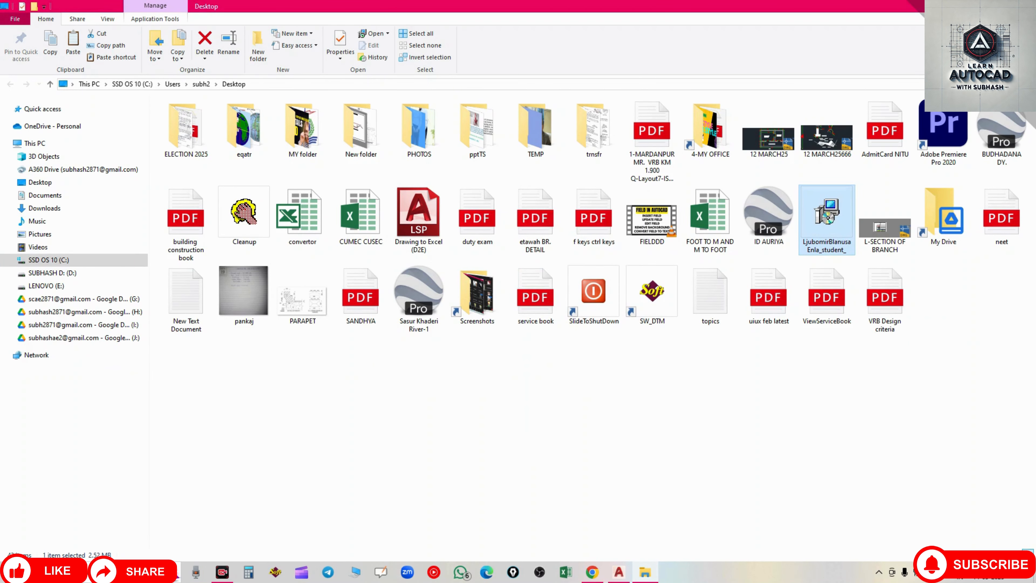
# Step: Switch to AutoCAD, open the Enla (Student) add-in on the JHANDY NEW drawing, and move its palette clear of the cross-section
pyautogui.click(619, 572)
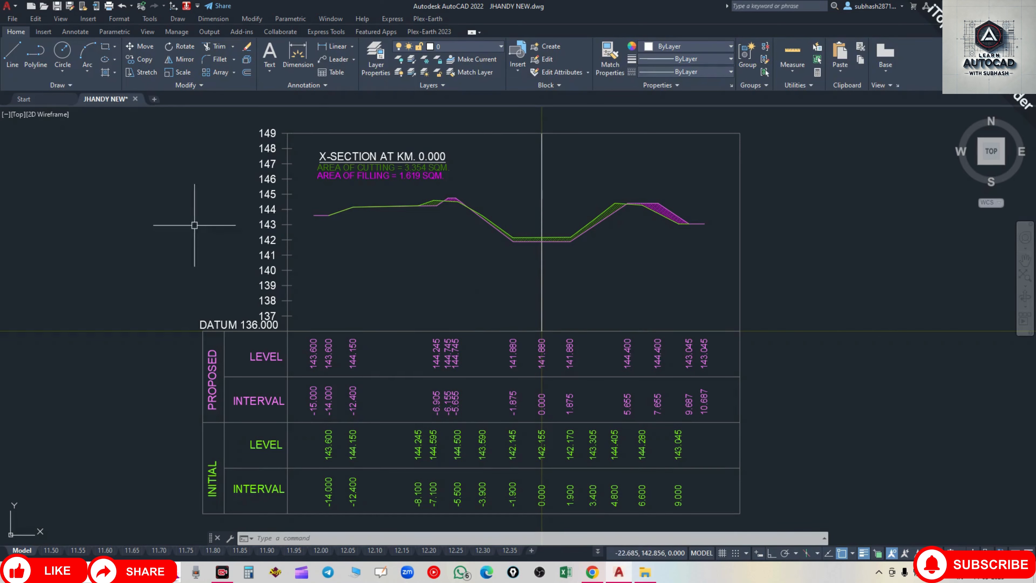
pyautogui.click(53, 32)
pyautogui.click(75, 32)
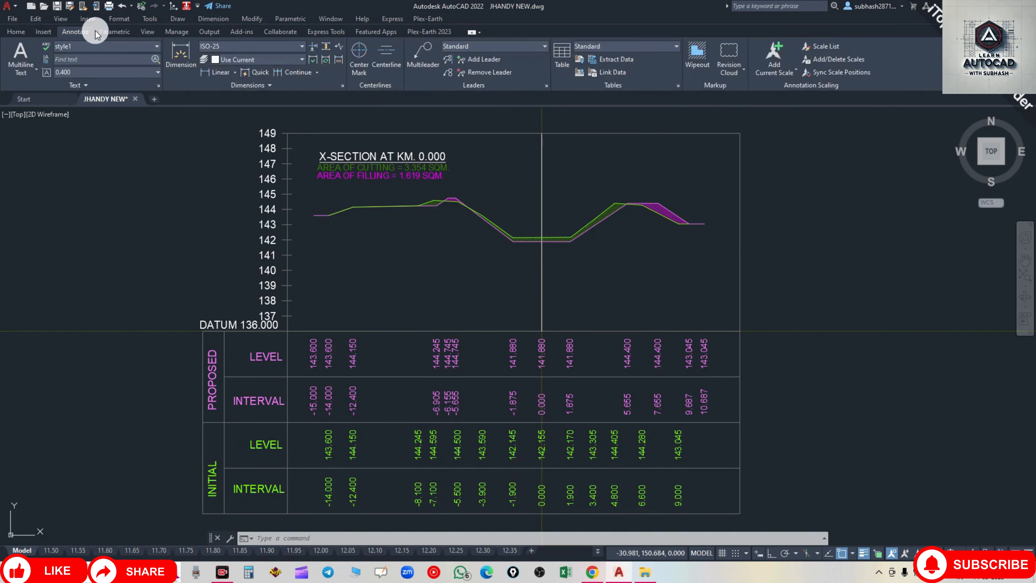
pyautogui.click(115, 32)
pyautogui.click(147, 32)
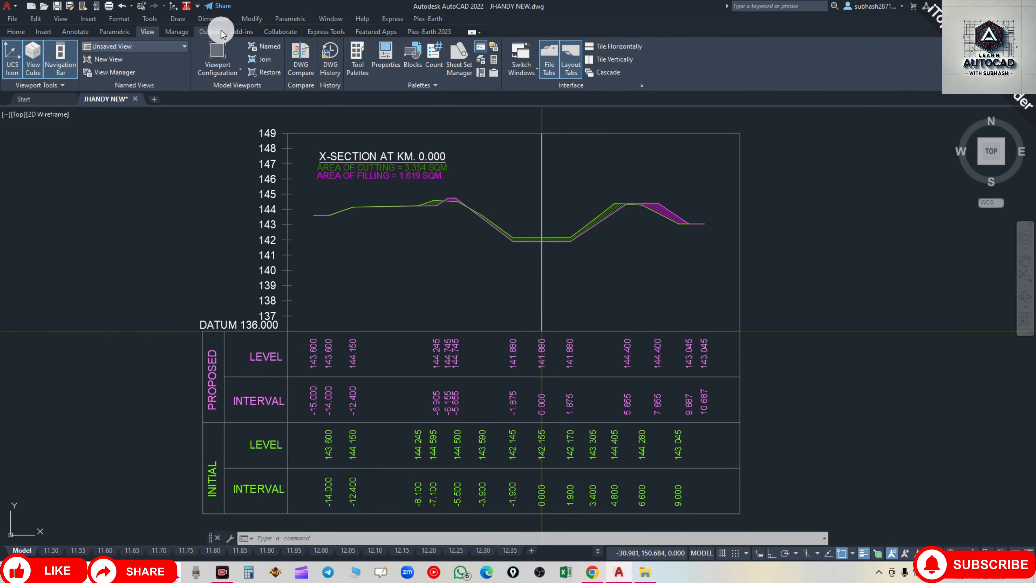
pyautogui.click(243, 33)
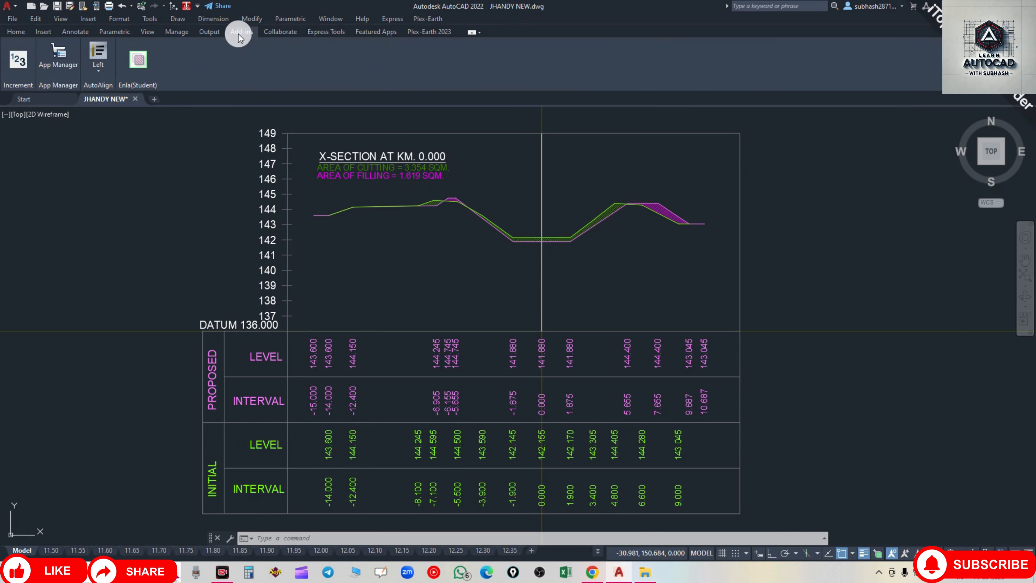
pyautogui.click(141, 65)
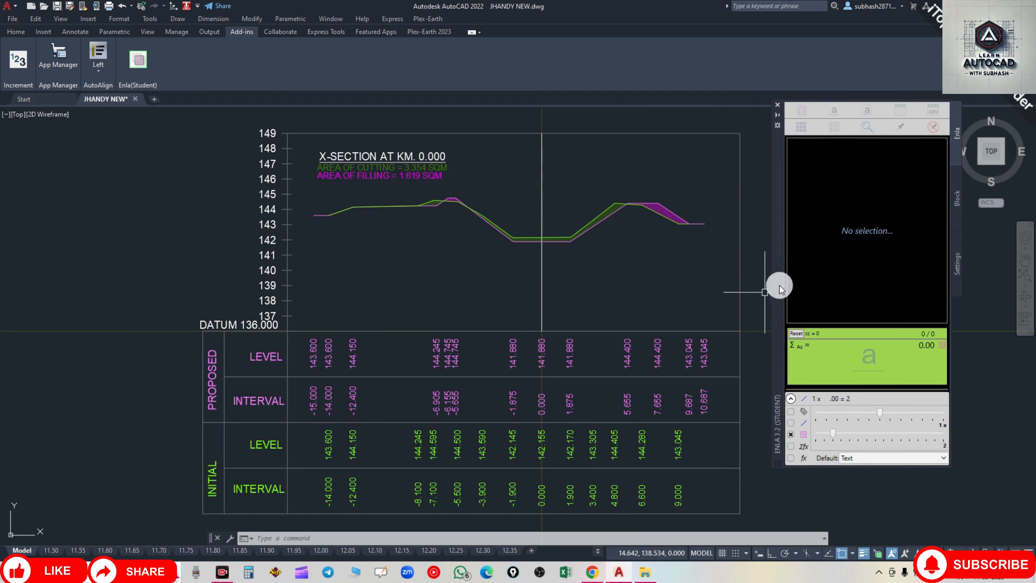
pyautogui.moveTo(779, 286); pyautogui.dragTo(827, 298)
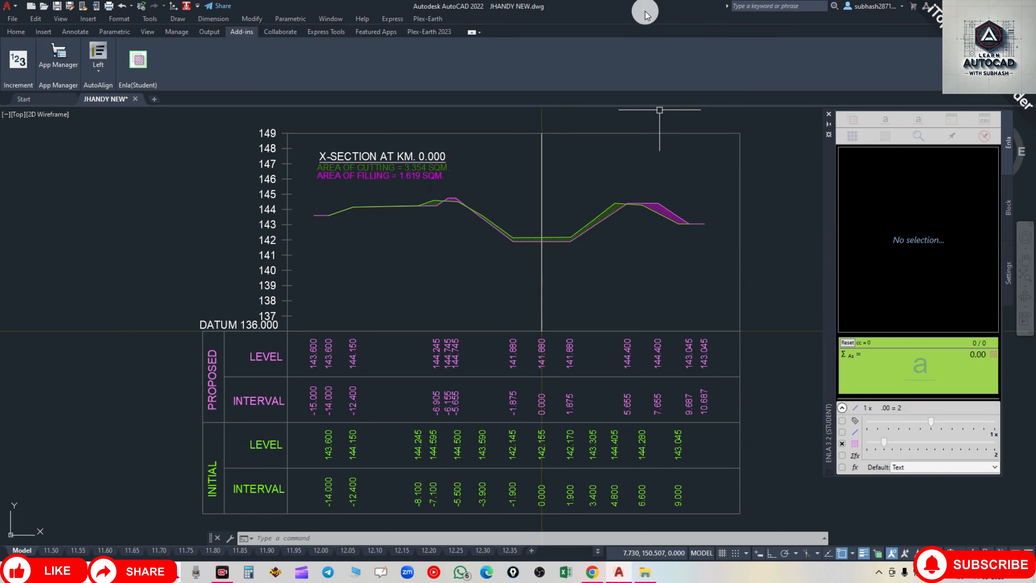
# Step: Try Enla's length, area and formula display options, keeping only the area display enabled
pyautogui.click(842, 408)
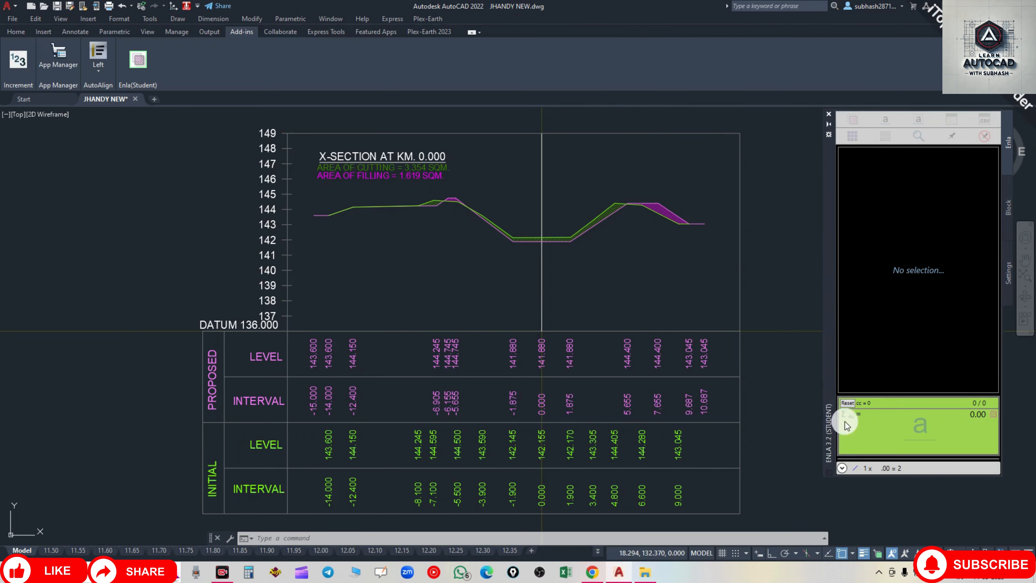
pyautogui.click(843, 469)
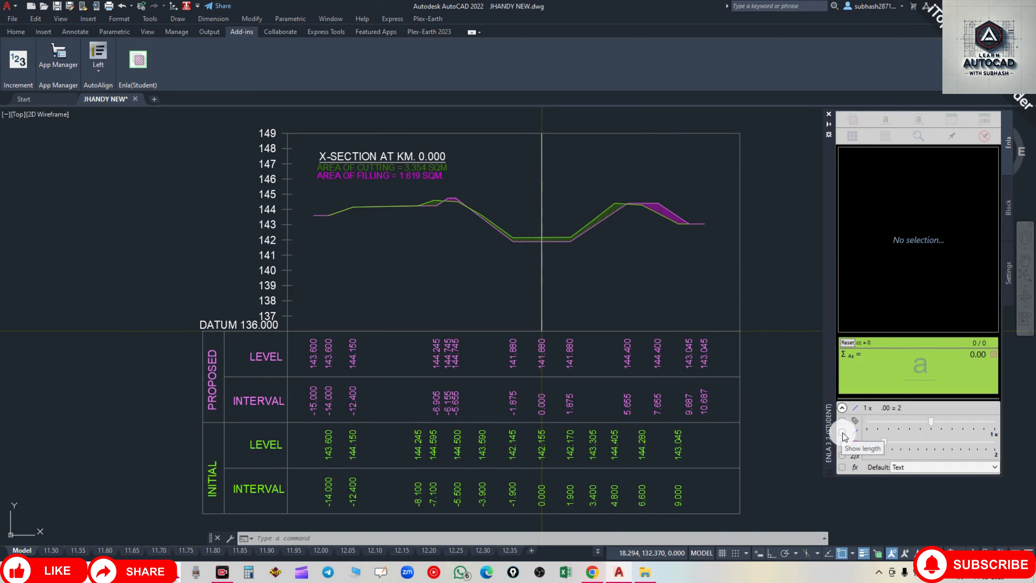
pyautogui.click(843, 432)
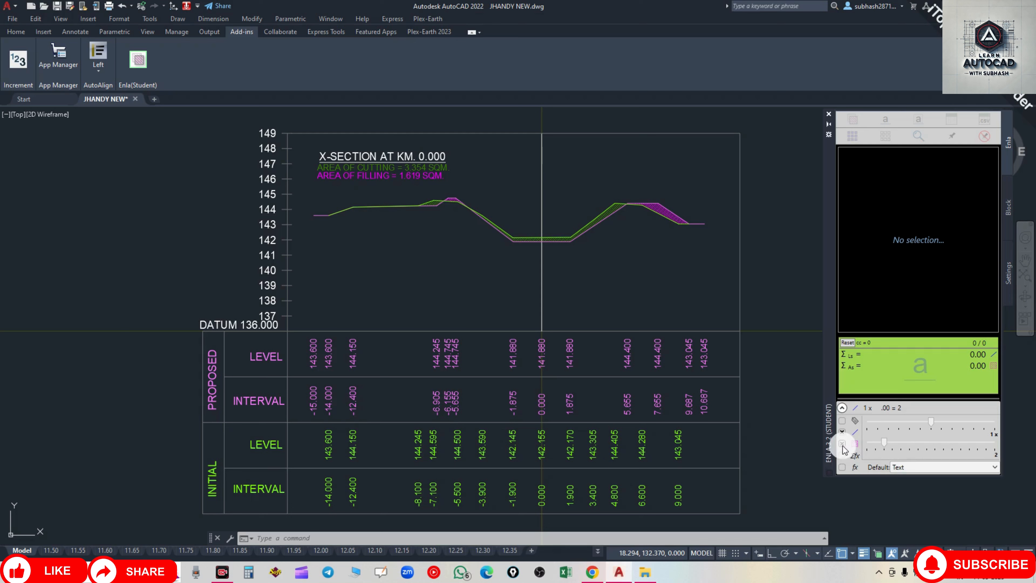
pyautogui.click(842, 445)
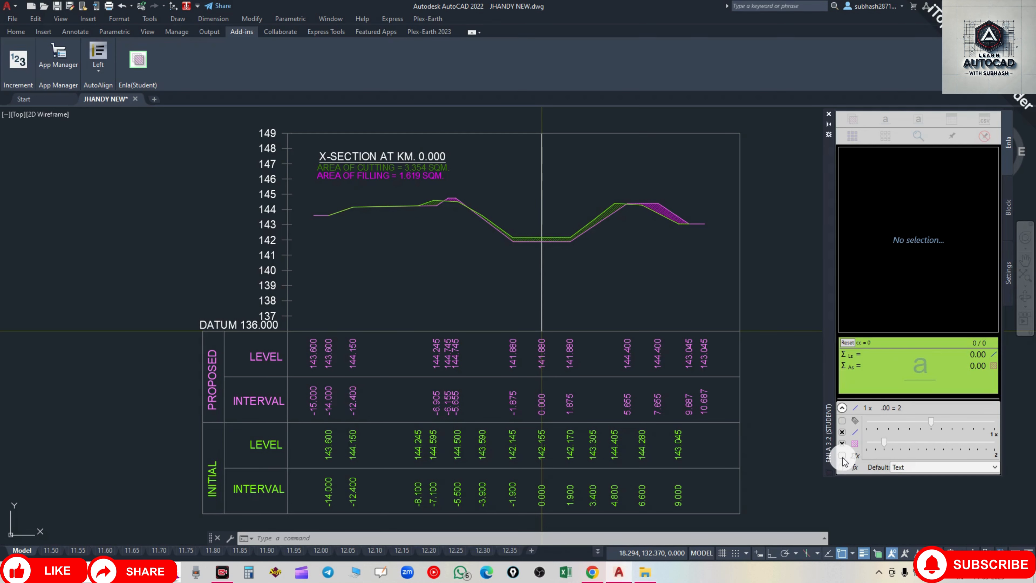
pyautogui.click(843, 456)
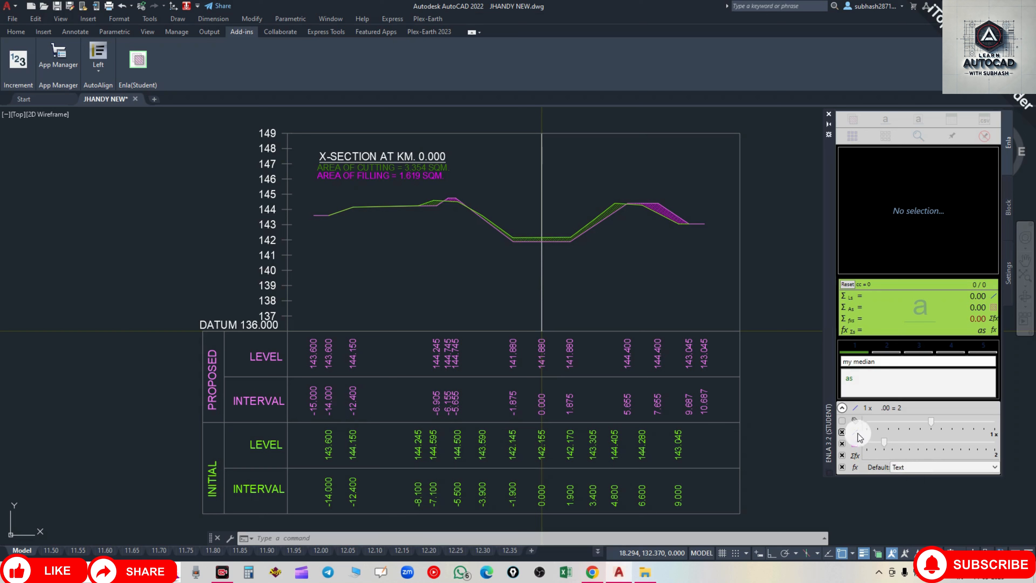
pyautogui.click(842, 432)
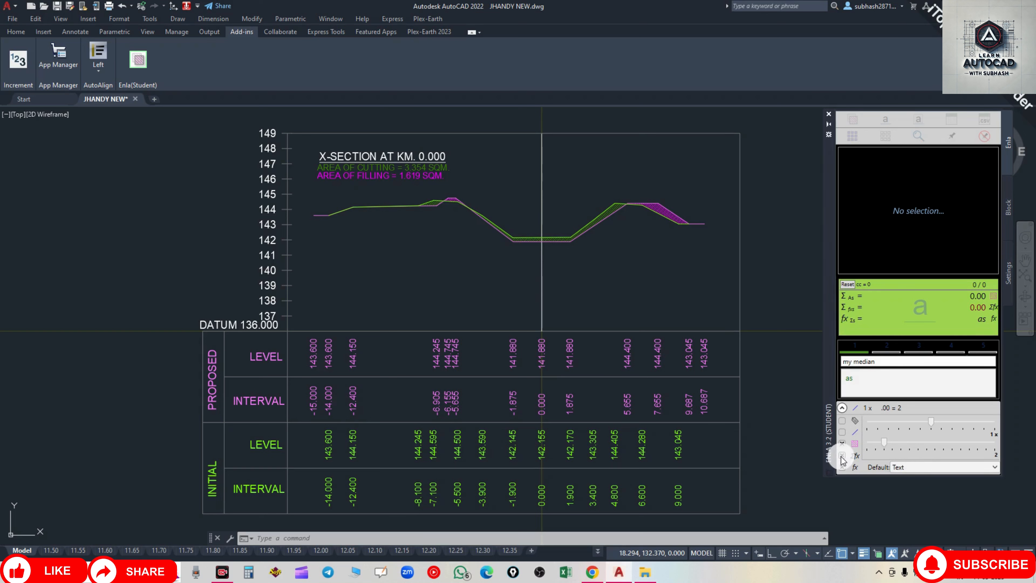
pyautogui.click(842, 456)
pyautogui.click(841, 467)
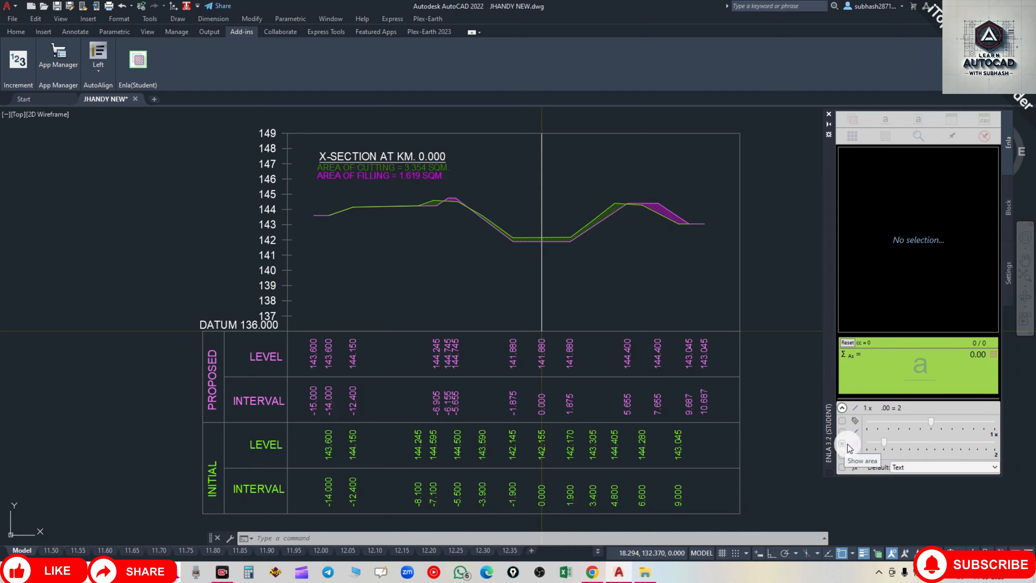
pyautogui.click(854, 446)
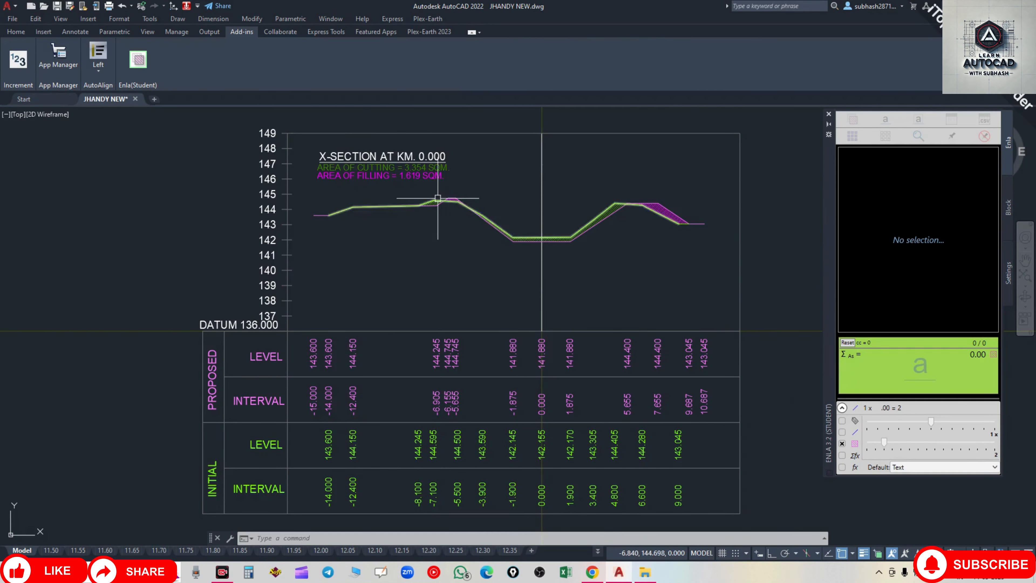
# Step: Select the green cutting hatch in the cross-section to read its area in Enla with three decimals, and compare it with the labelled cutting area
pyautogui.scroll(8, 435, 198)
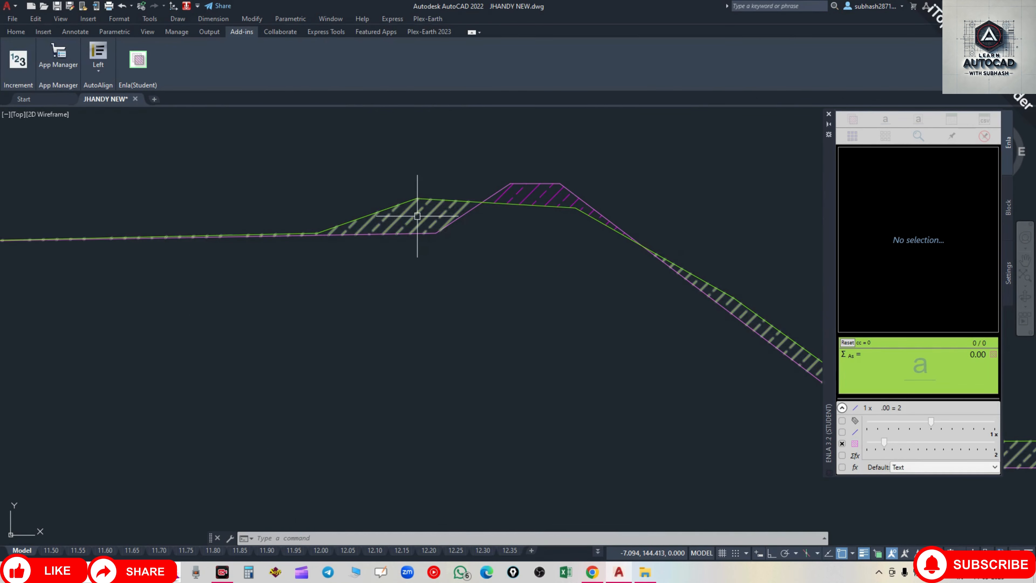
pyautogui.click(421, 216)
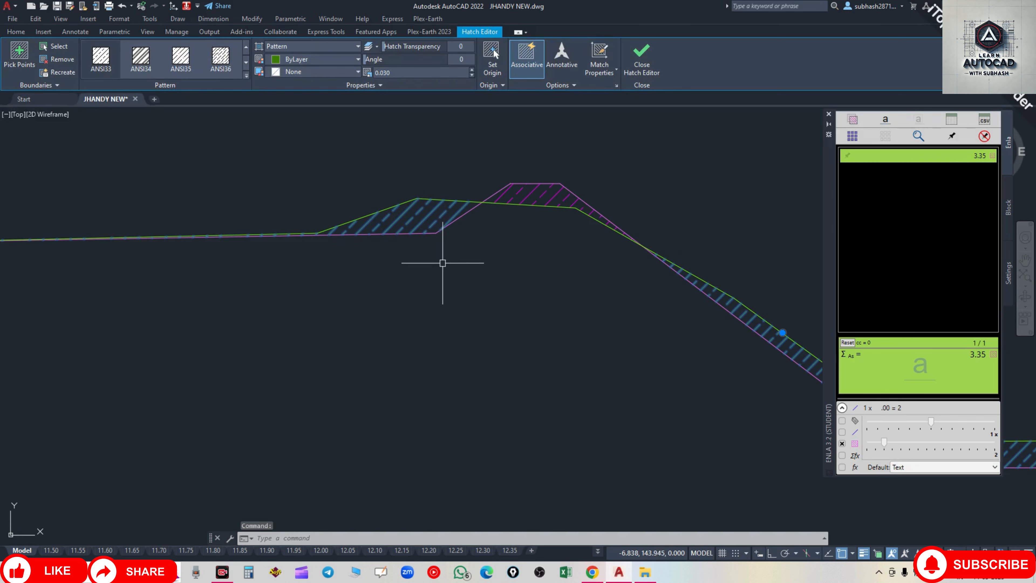
pyautogui.scroll(-8, 442, 258)
pyautogui.scroll(5, 412, 229)
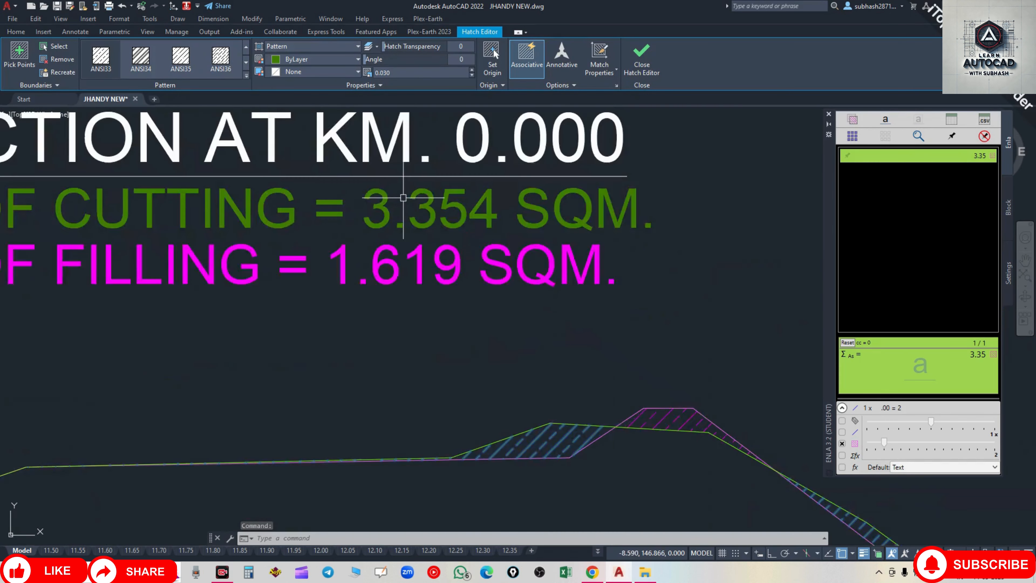
pyautogui.scroll(-5, 503, 205)
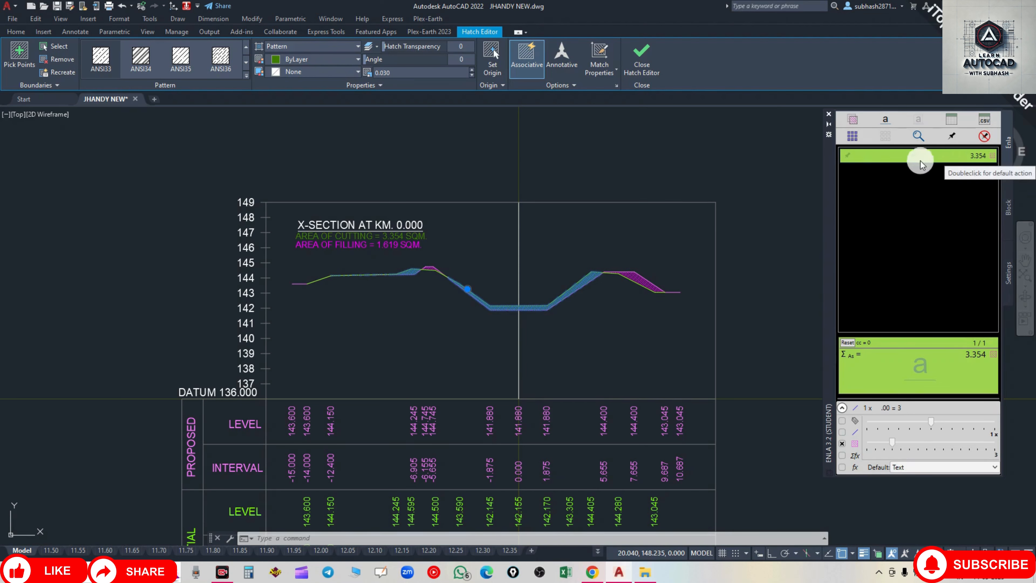
# Step: Copy the cutting hatch's area from Enla, and switch to Excel with a new blank workbook
pyautogui.click(854, 121)
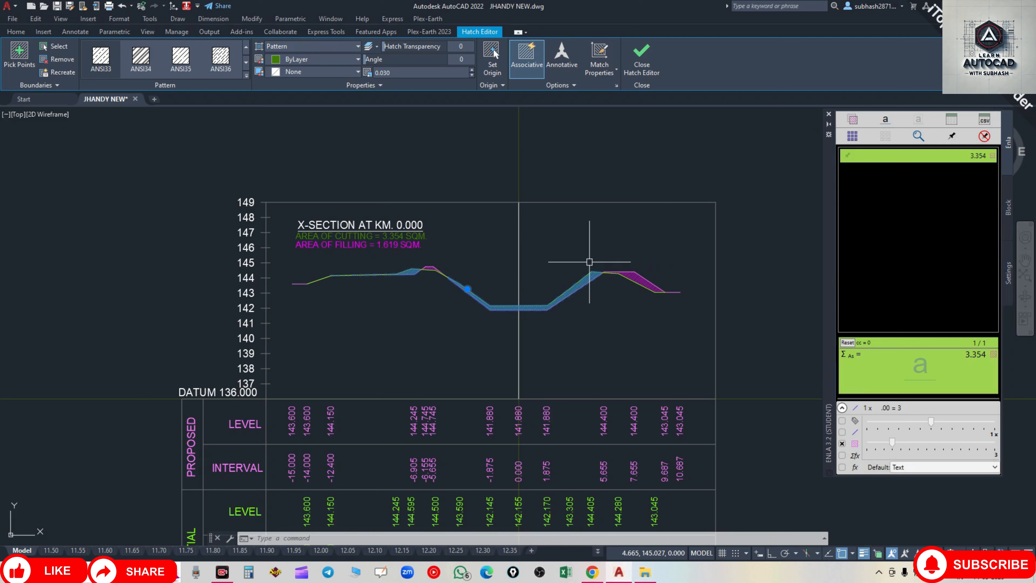
pyautogui.click(565, 572)
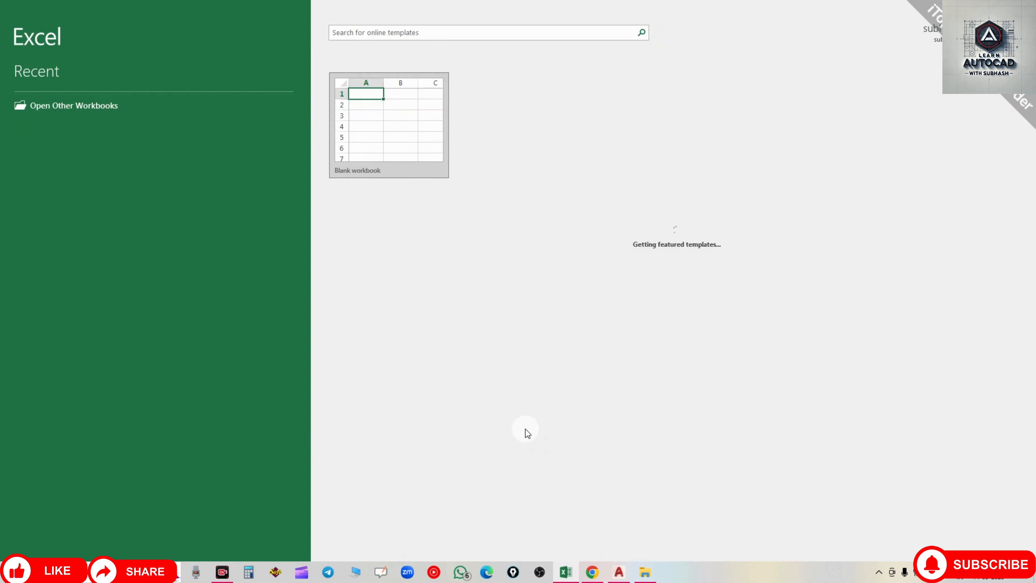
pyautogui.click(374, 134)
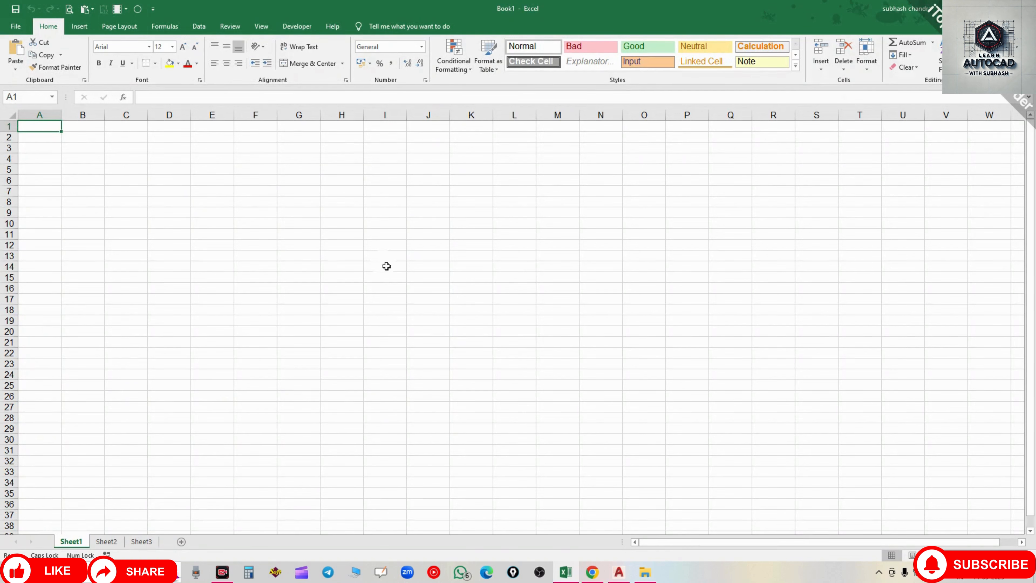
# Step: Enter the column headings CH in A1 and AREA OF CUTTING in B1
pyautogui.write('CH')
pyautogui.press('Tab')
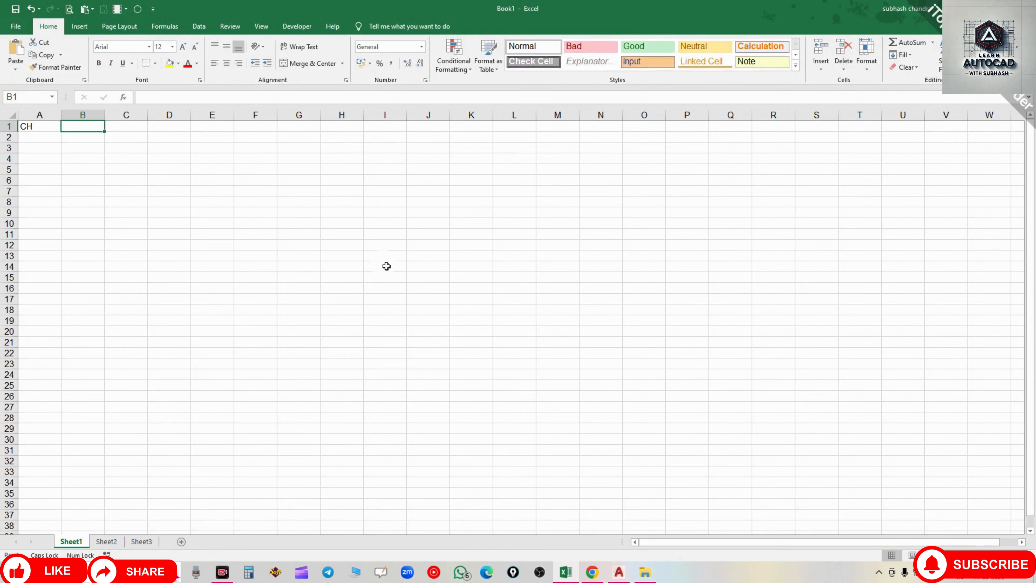
pyautogui.write('AREA OF CUTTING')
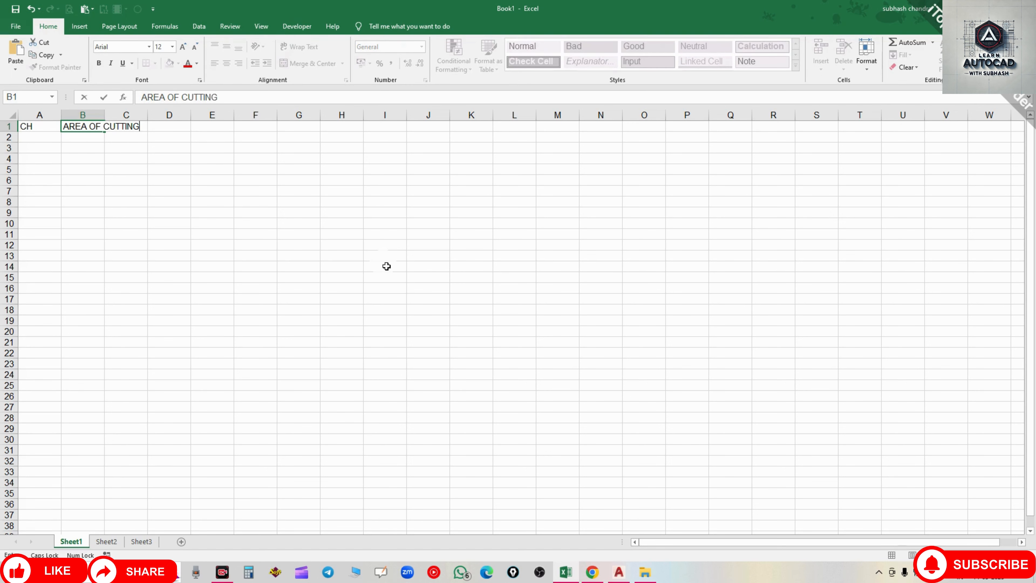
pyautogui.press('Return')
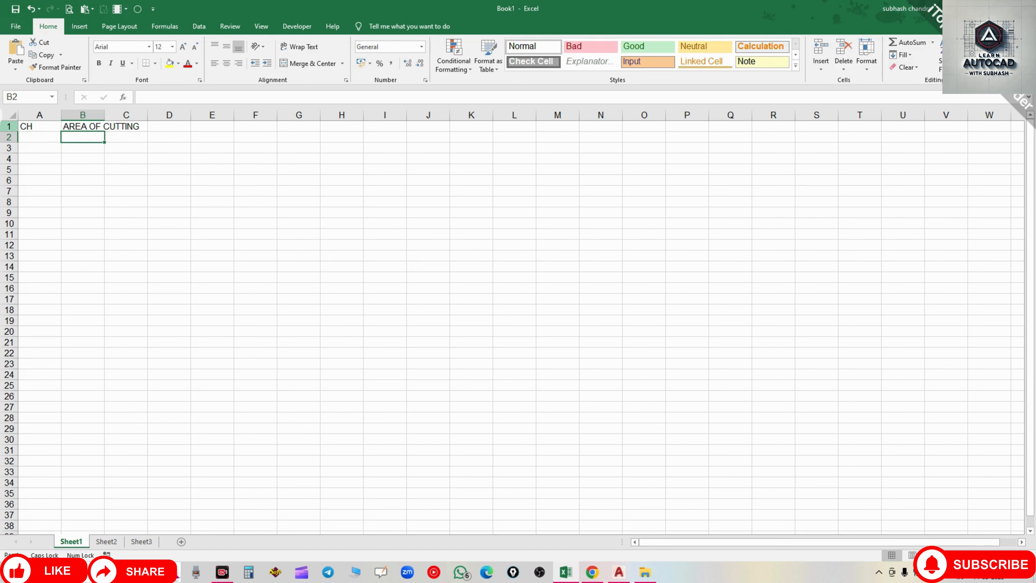
# Step: Make the heading row bold and fit column B's width to the AREA OF CUTTING heading
pyautogui.click(5, 126)
pyautogui.hotkey('ctrl', 'b')
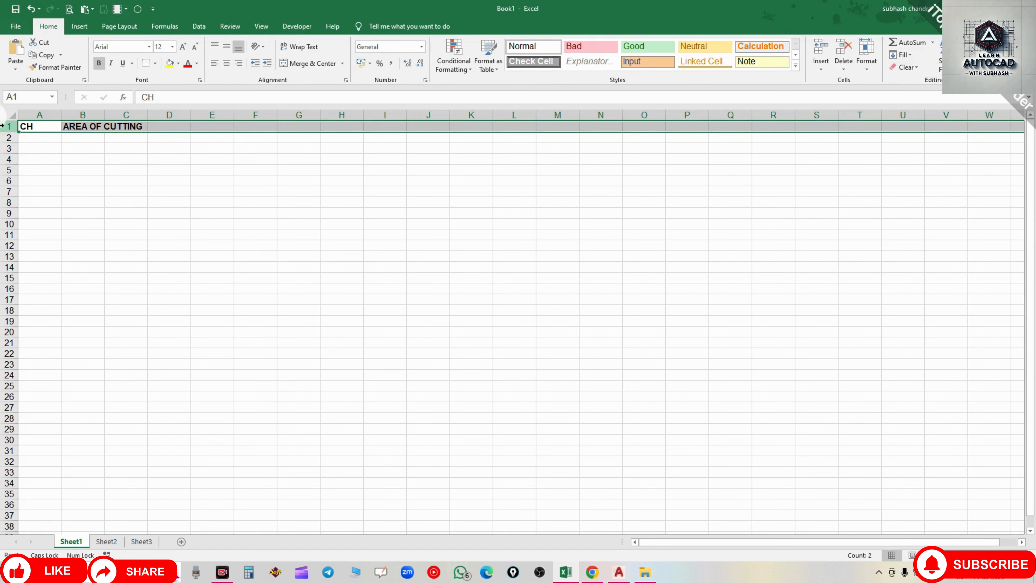
pyautogui.keyDown('ctrl'); pyautogui.scroll(5, 191, 294); pyautogui.keyUp('ctrl')
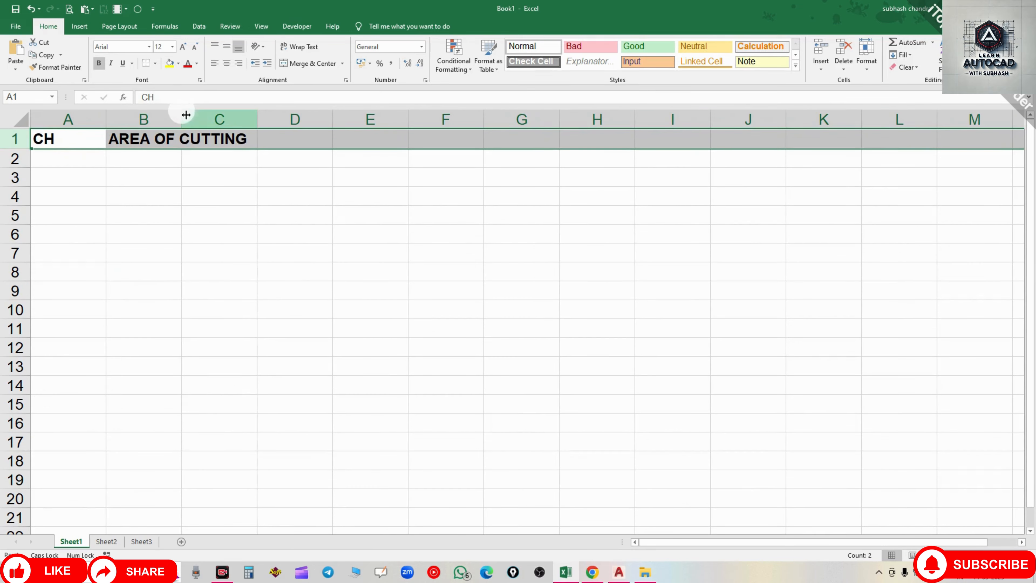
pyautogui.doubleClick(182, 118)
# Step: Enter chainage 0 in A2 and paste the copied cutting area 3.354 into B2
pyautogui.click(84, 161)
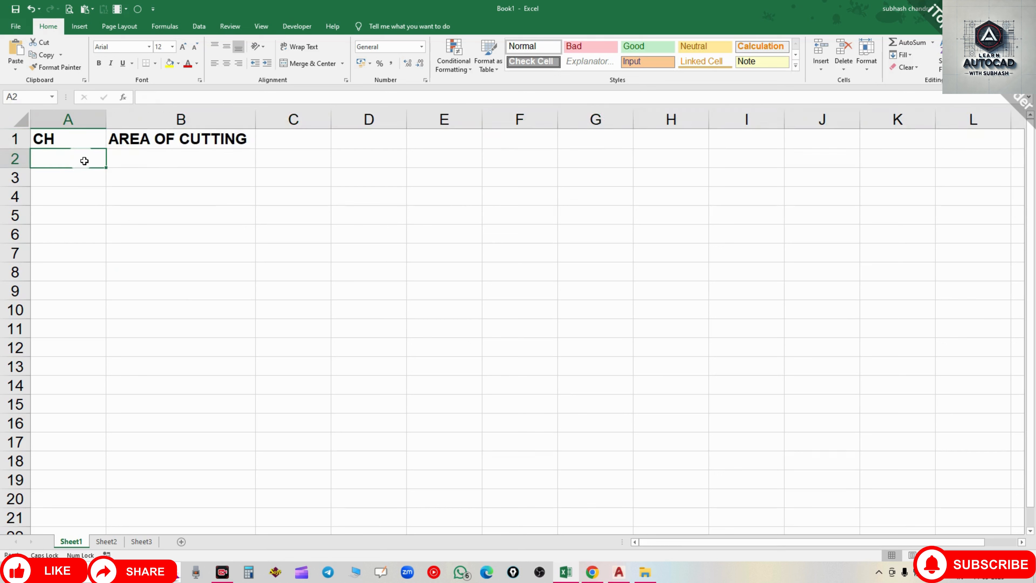
pyautogui.write('0')
pyautogui.press('Tab')
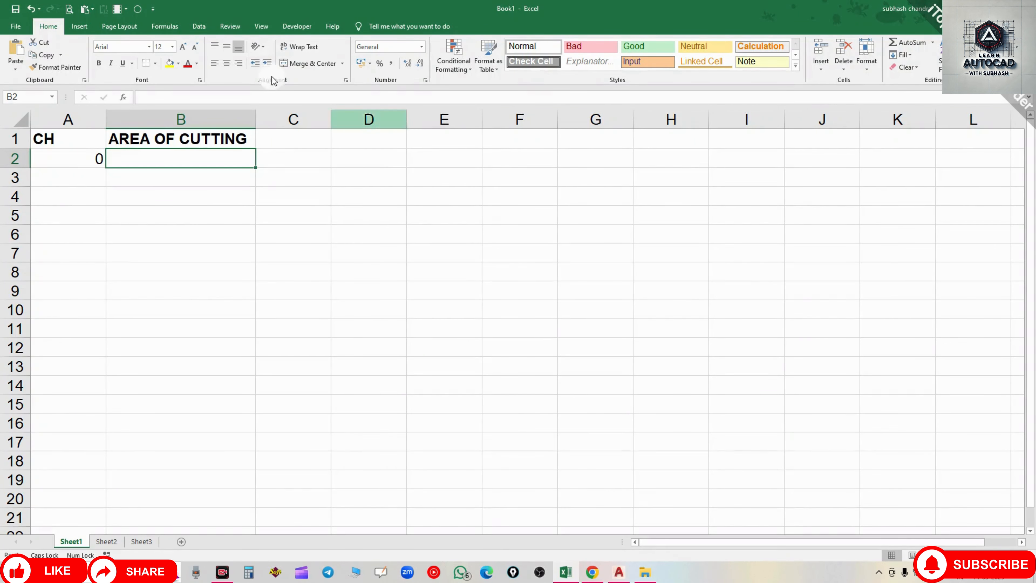
pyautogui.click(13, 51)
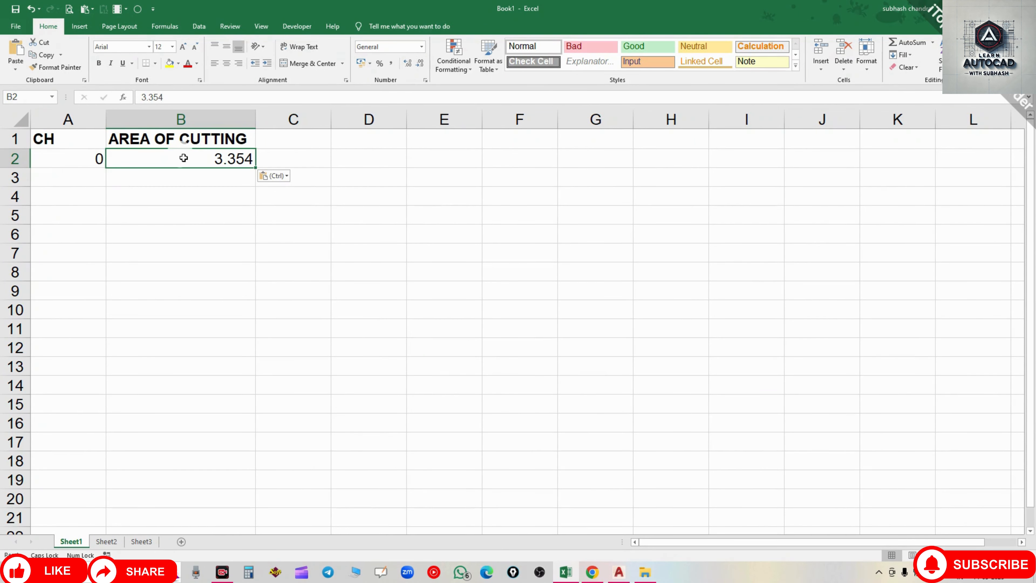
# Step: Fill the CH column downward from A2 with a linear series using step value .05, ending at 12.4
pyautogui.click(71, 155)
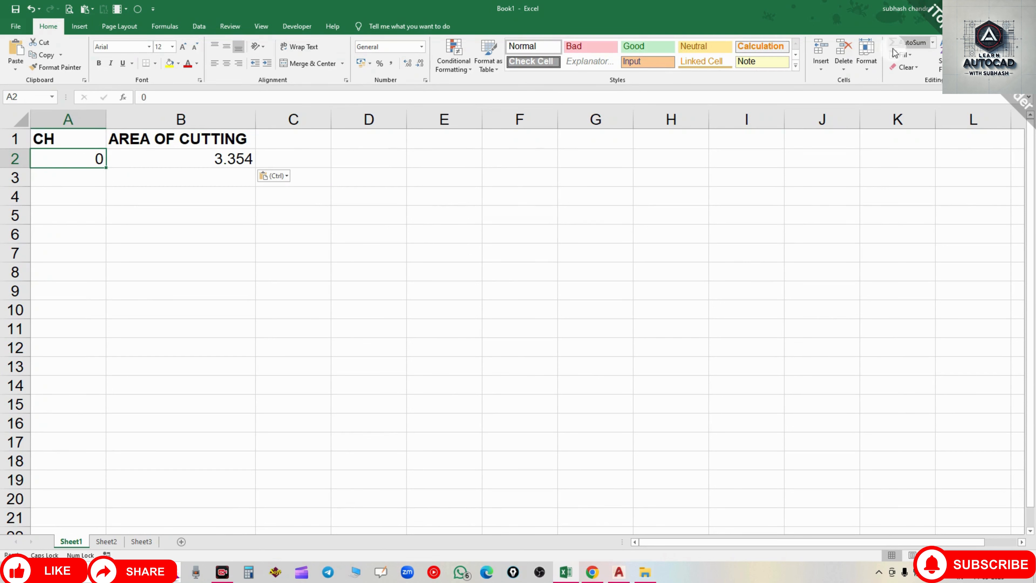
pyautogui.click(902, 54)
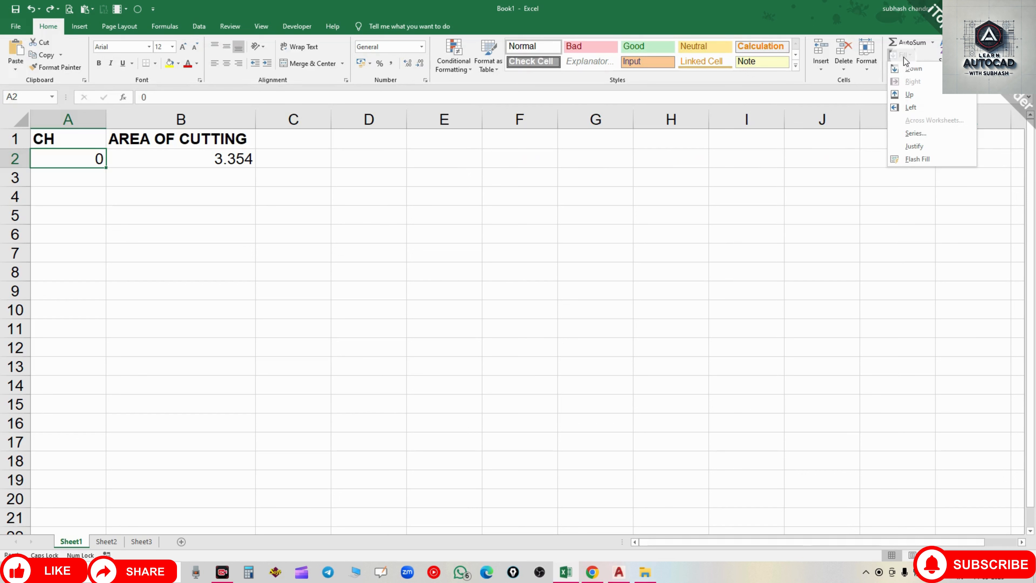
pyautogui.click(916, 133)
pyautogui.click(301, 367)
pyautogui.click(324, 411)
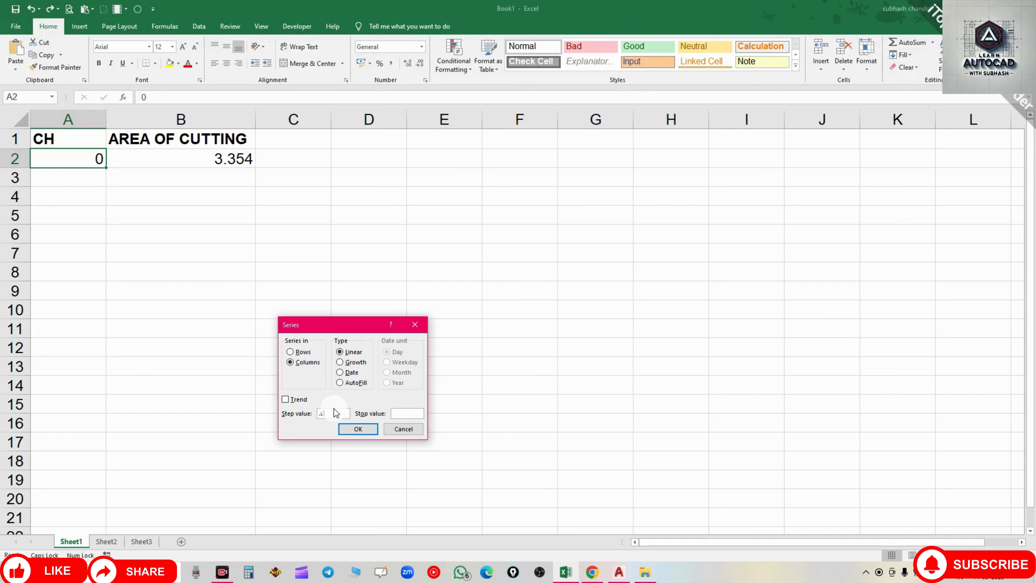
pyautogui.click(401, 414)
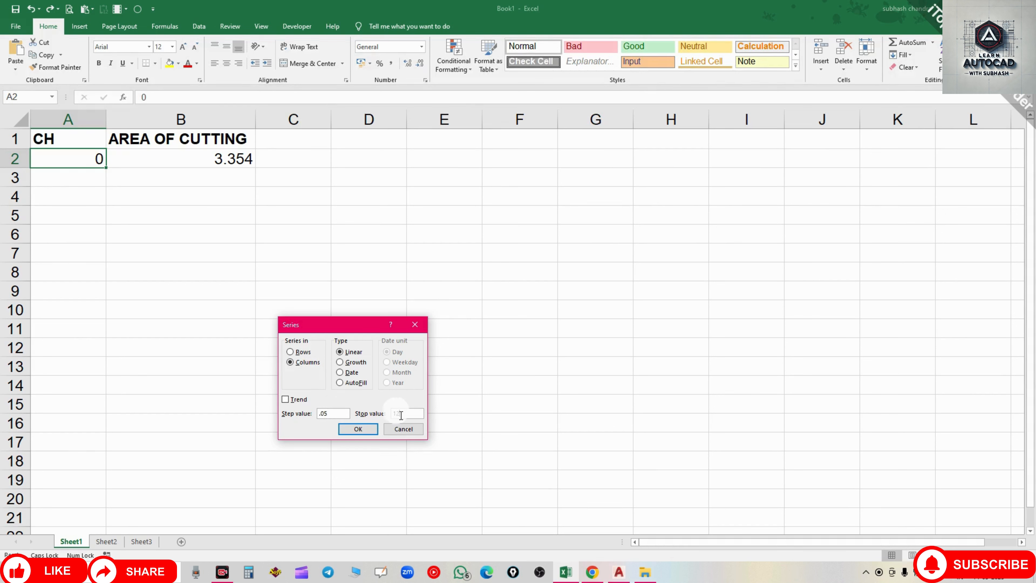
pyautogui.press('Return')
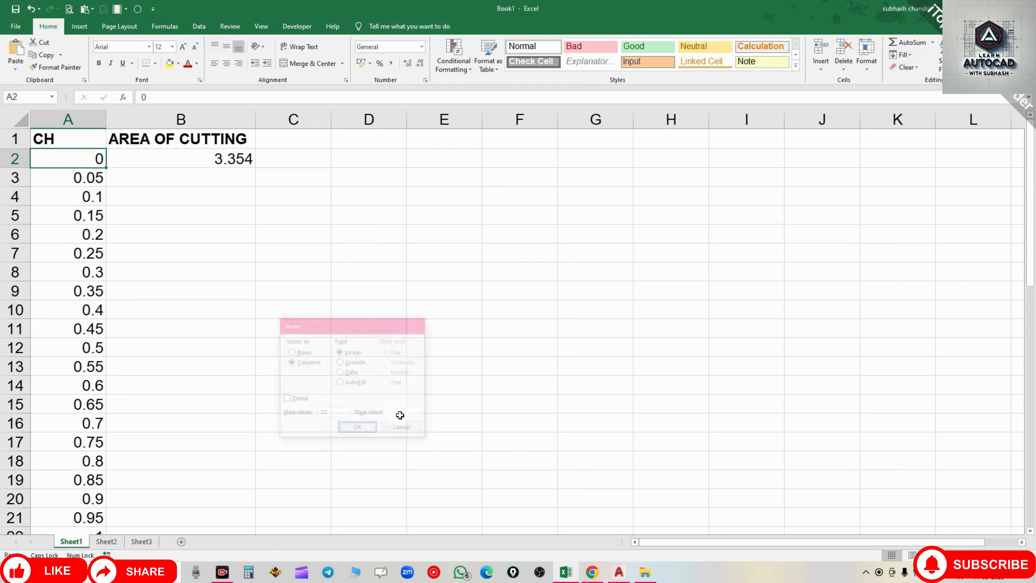
# Step: Centre the CH column and format its values as numbers with three decimal places
pyautogui.click(68, 119)
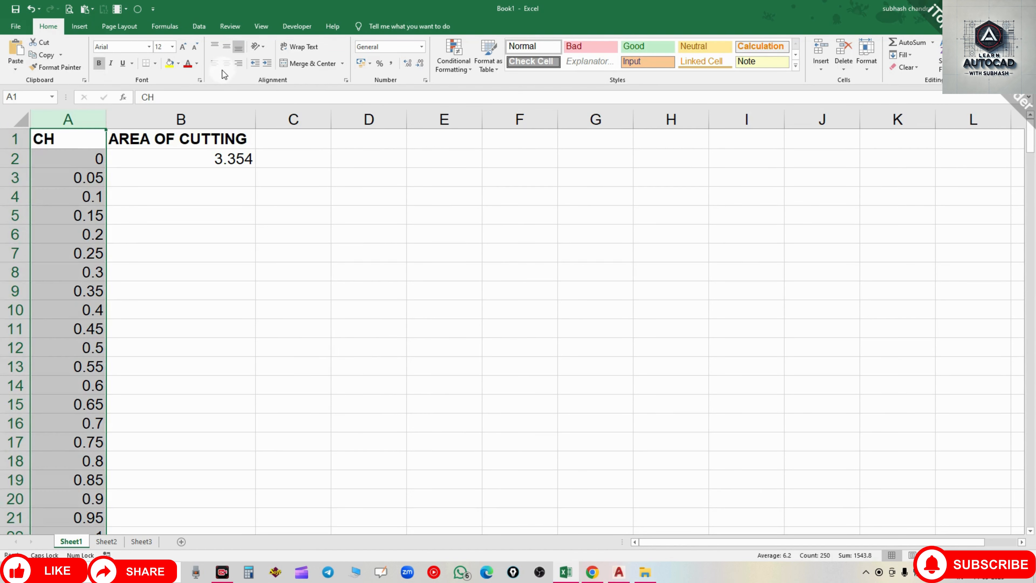
pyautogui.click(226, 62)
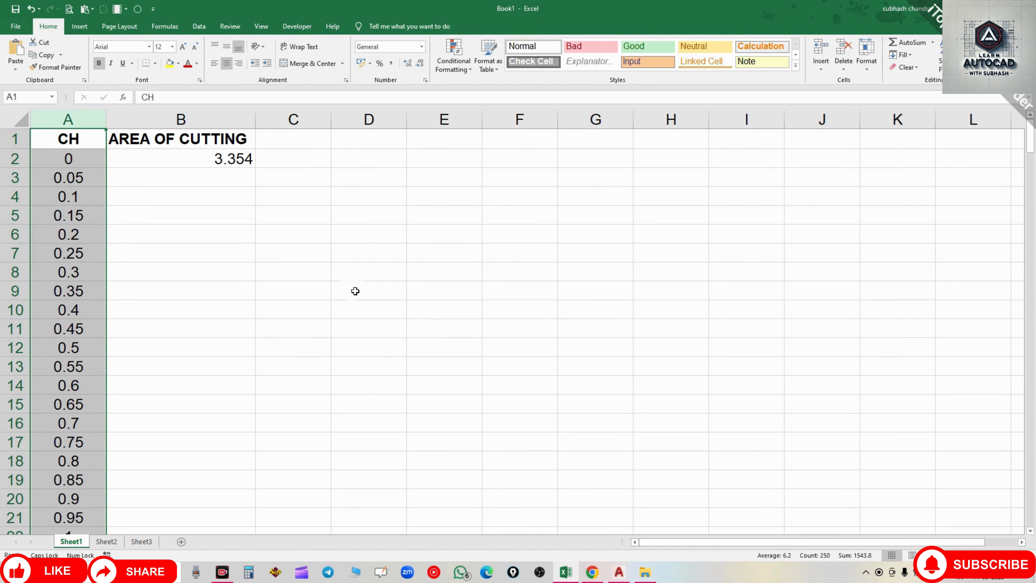
pyautogui.hotkey('ctrl', '1')
pyautogui.click(232, 310)
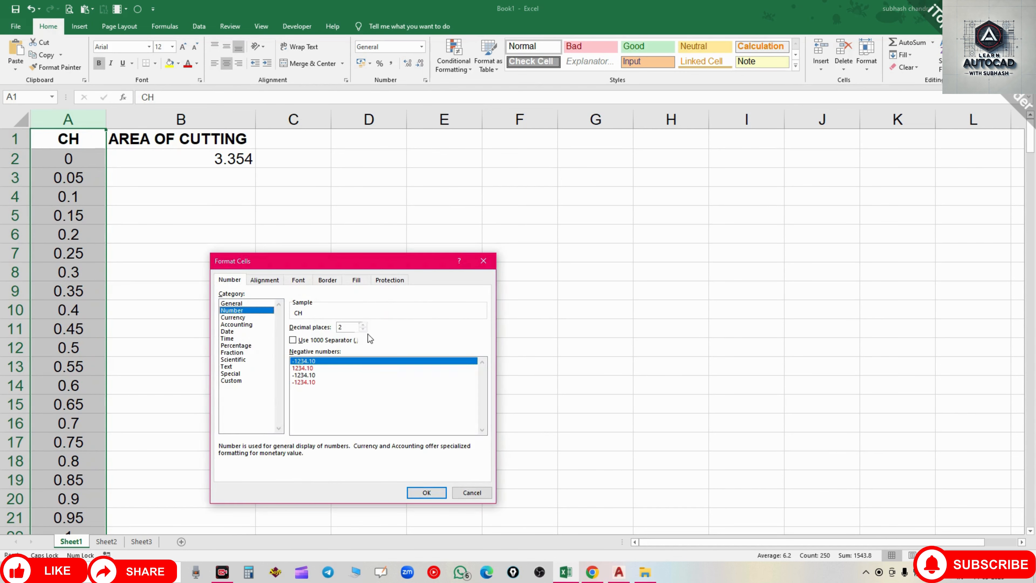
pyautogui.click(362, 325)
pyautogui.click(424, 491)
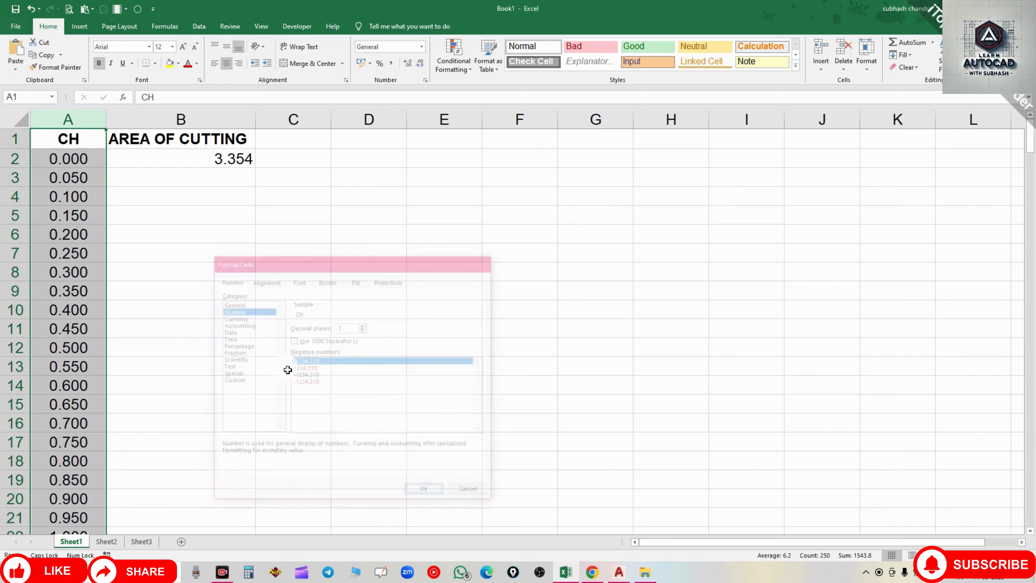
pyautogui.click(188, 309)
pyautogui.click(77, 160)
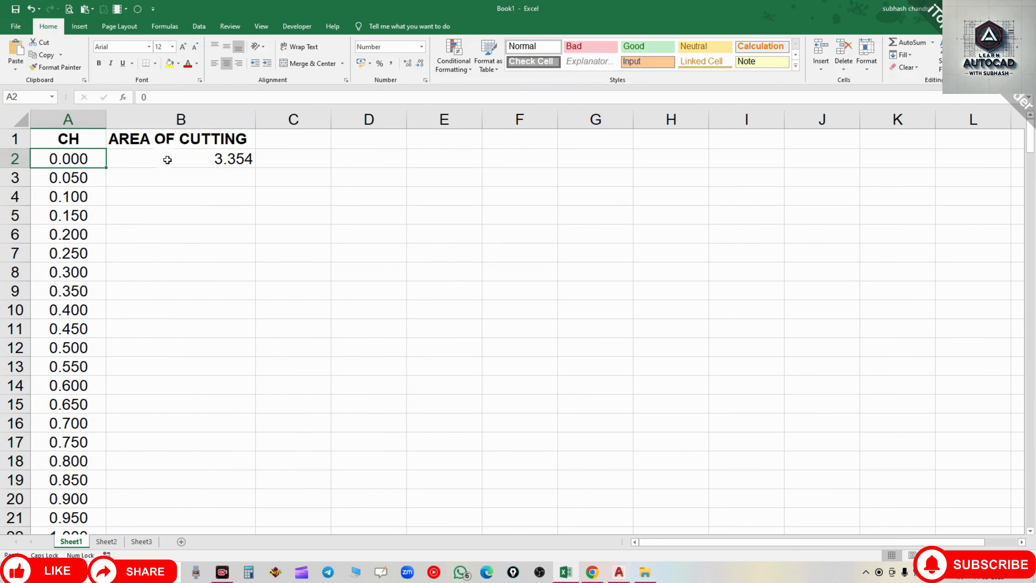
# Step: Centre the AREA OF CUTTING column and select B3 for the next area value
pyautogui.click(175, 119)
pyautogui.click(226, 63)
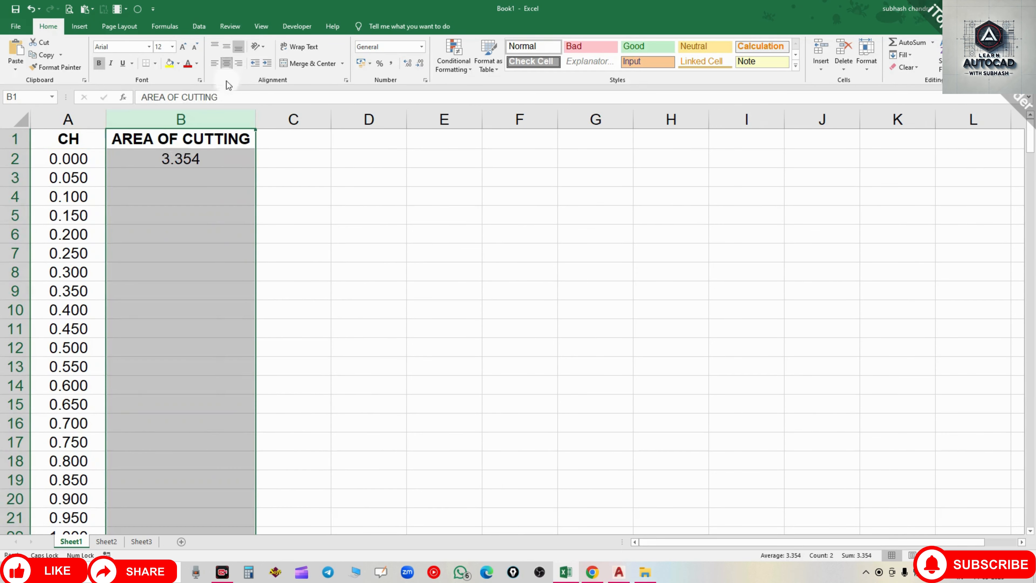
pyautogui.click(173, 163)
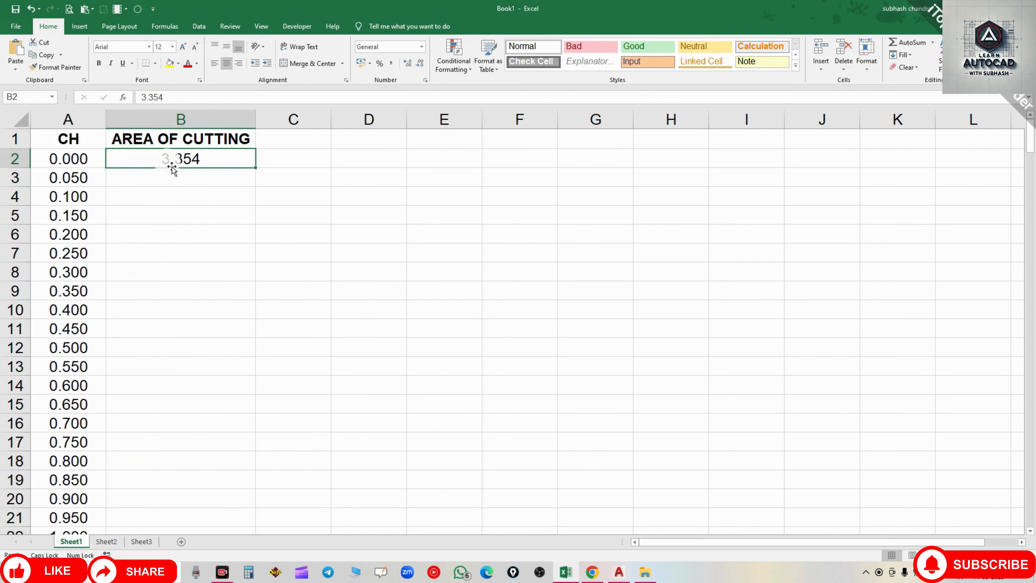
pyautogui.click(158, 180)
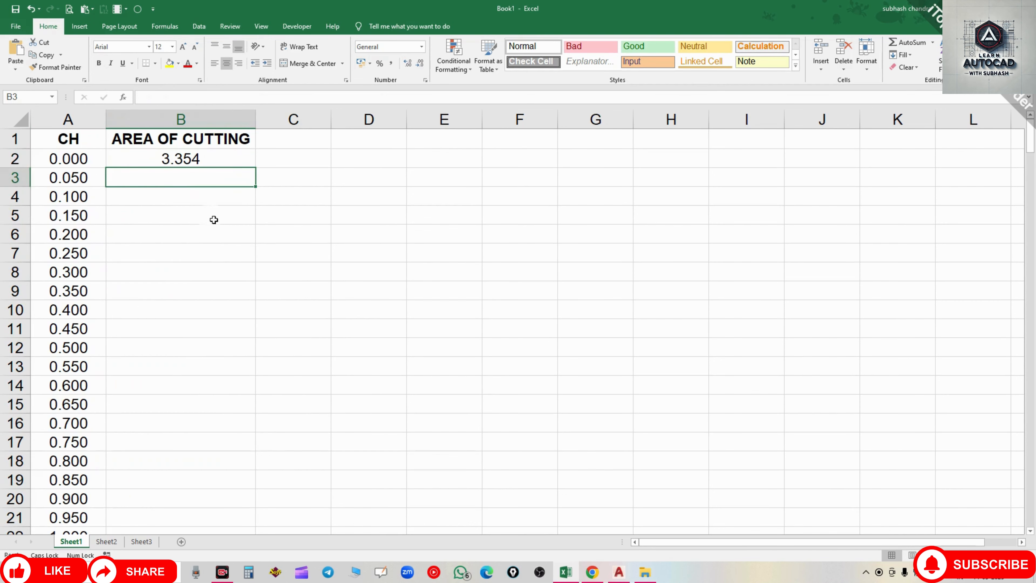
# Step: Switch to AutoCAD and inspect the stacked cross-sections down to the last one, checking its chainage title
pyautogui.click(619, 572)
pyautogui.scroll(-15, 314, 242)
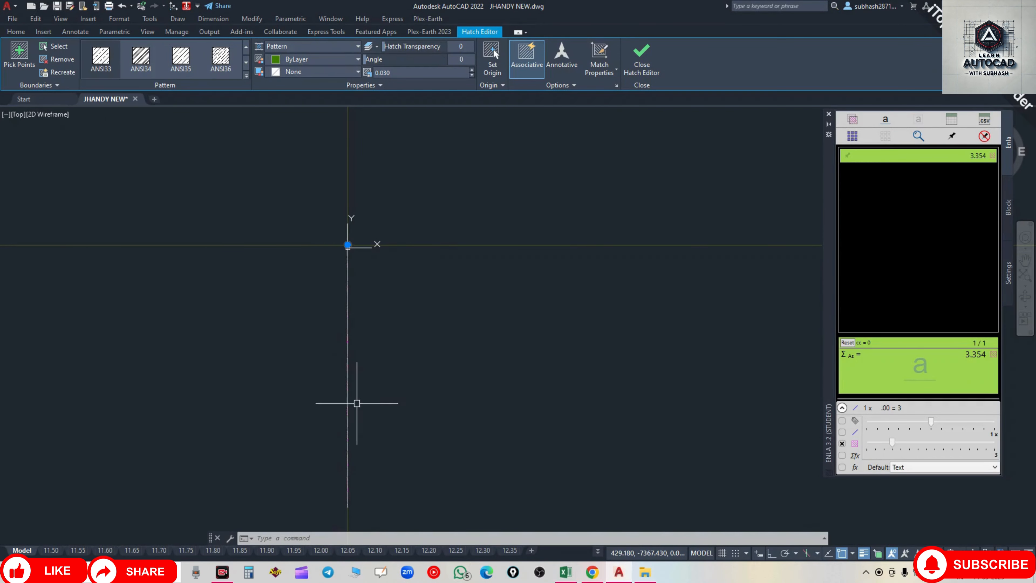
pyautogui.moveTo(340, 510); pyautogui.dragTo(363, 432, button='middle')
pyautogui.scroll(5, 373, 431)
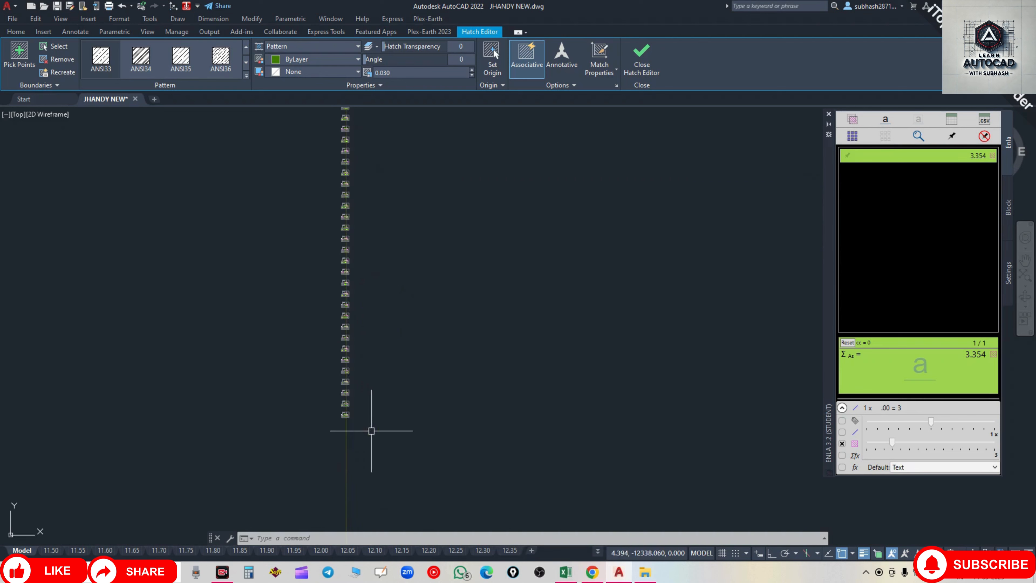
pyautogui.scroll(6, 310, 404)
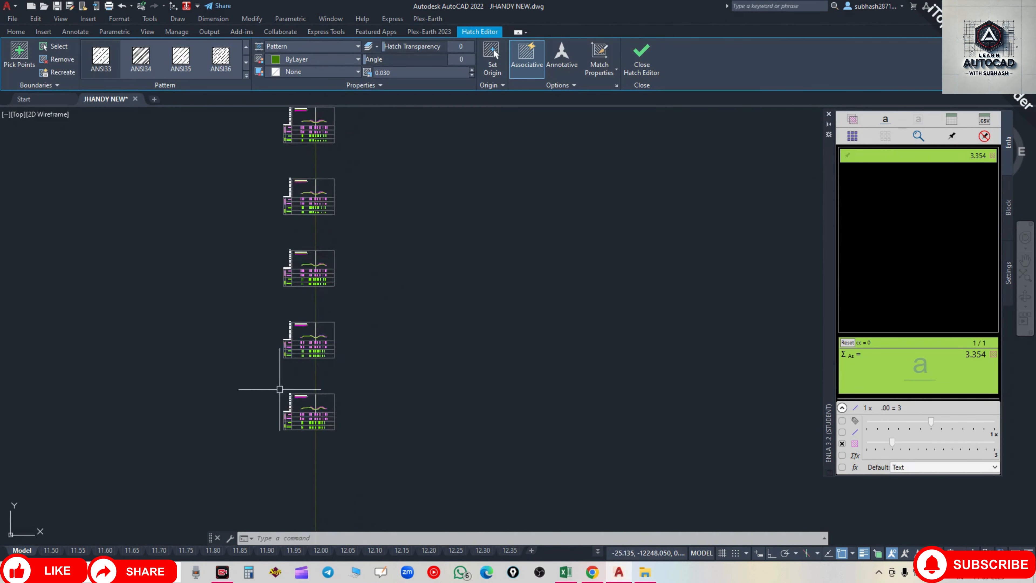
pyautogui.scroll(5, 292, 395)
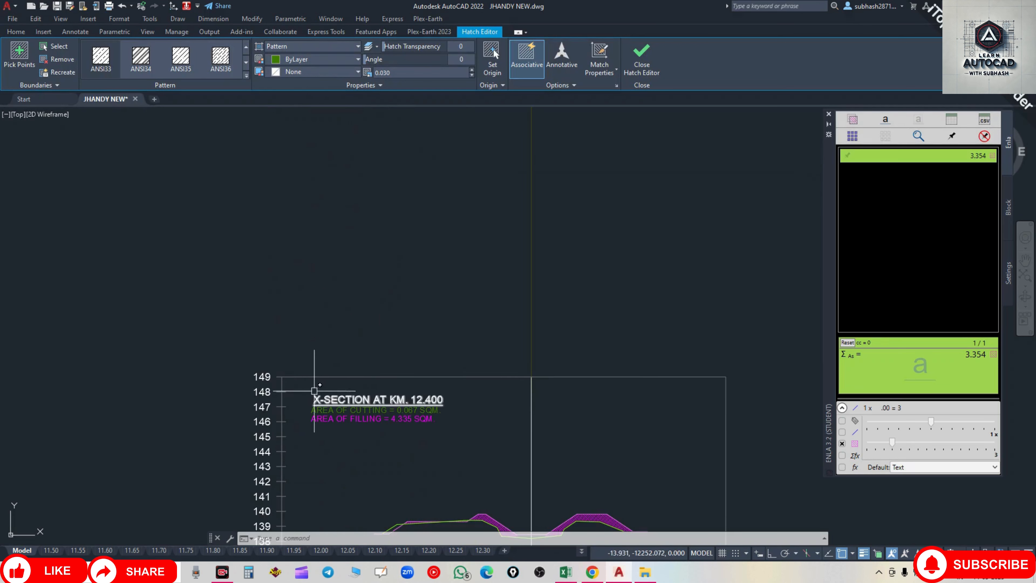
pyautogui.scroll(-5, 294, 426)
pyautogui.scroll(-6, 294, 426)
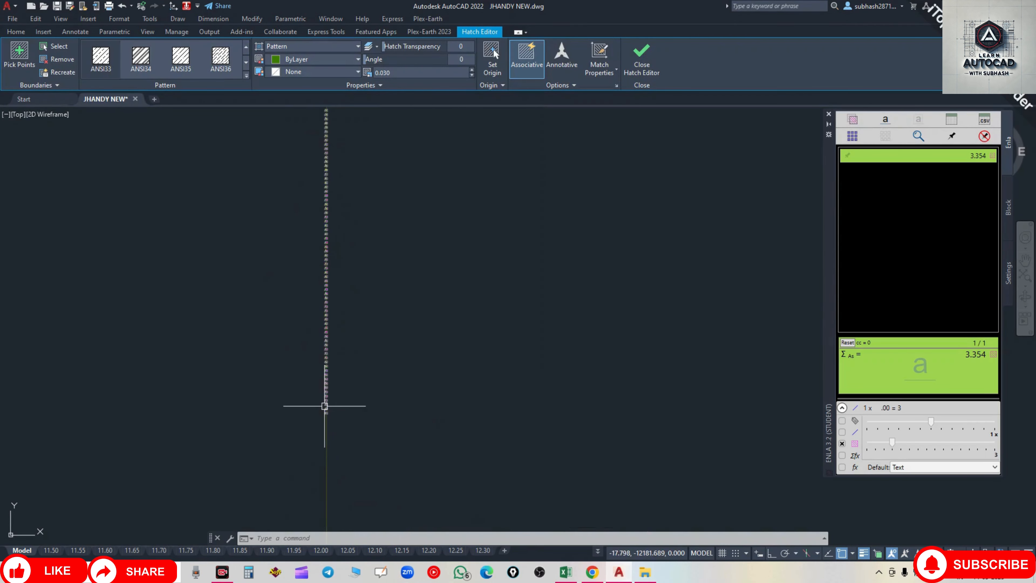
# Step: Insert the selected cutting hatch's area from Enla as text on the cross-section at KM. 0.000
pyautogui.moveTo(340, 247); pyautogui.dragTo(369, 503, button='middle')
pyautogui.moveTo(364, 162); pyautogui.dragTo(407, 492, button='middle')
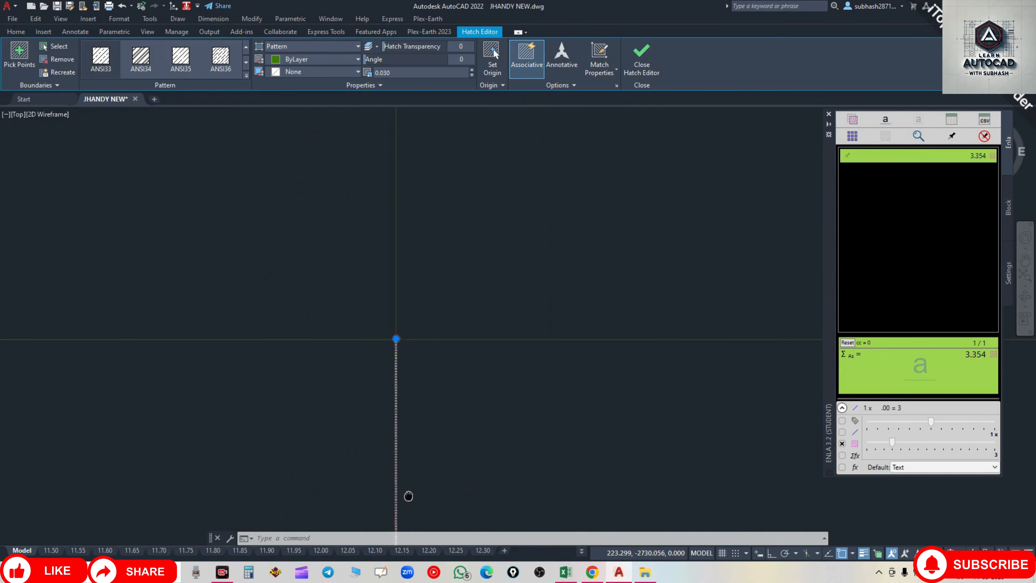
pyautogui.scroll(10, 409, 360)
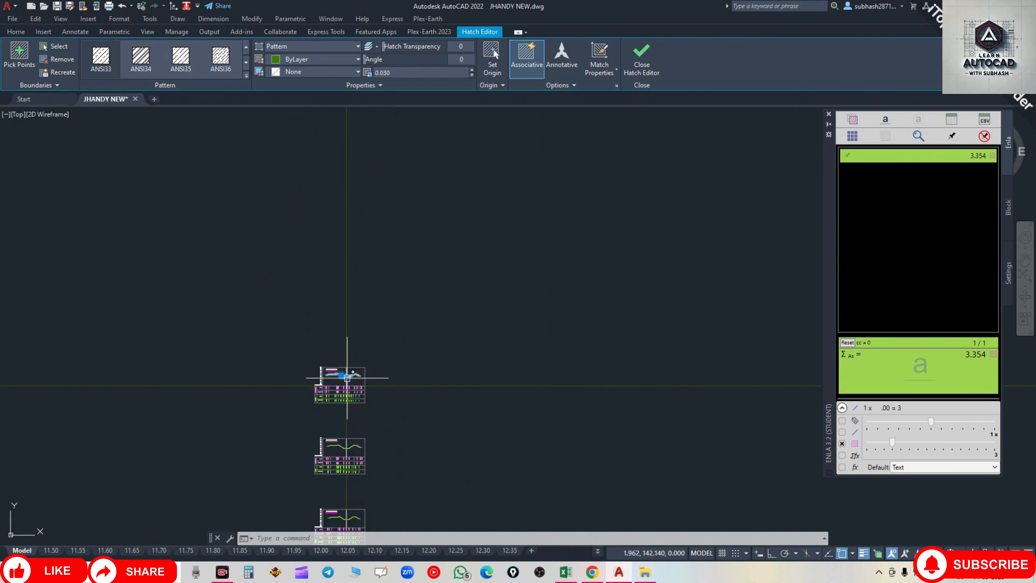
pyautogui.scroll(-2, 351, 363)
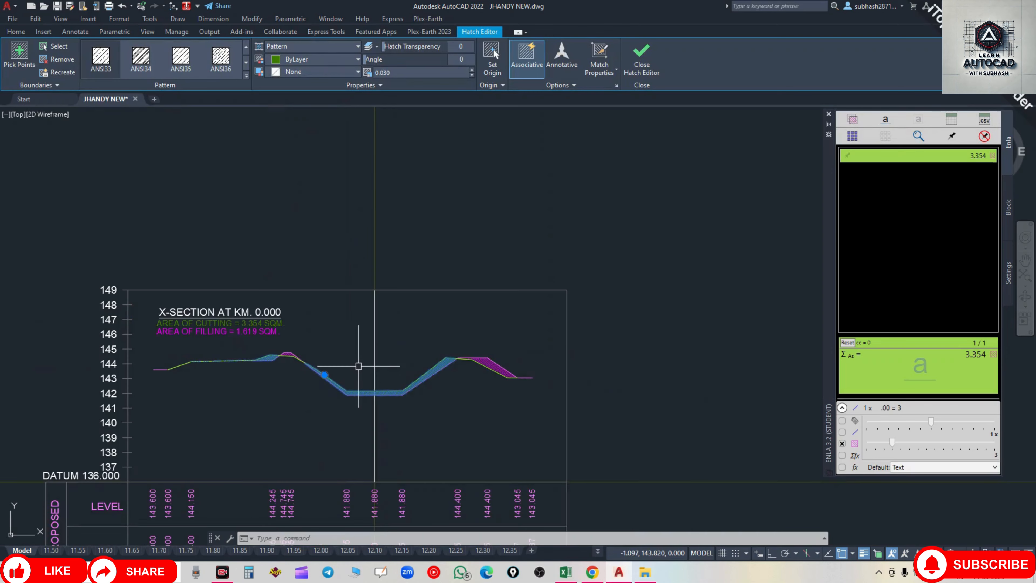
pyautogui.moveTo(400, 290)
pyautogui.mouseDown(button='middle')
pyautogui.moveTo(486, 253)
pyautogui.moveTo(467, 245)
pyautogui.mouseUp(button='middle')
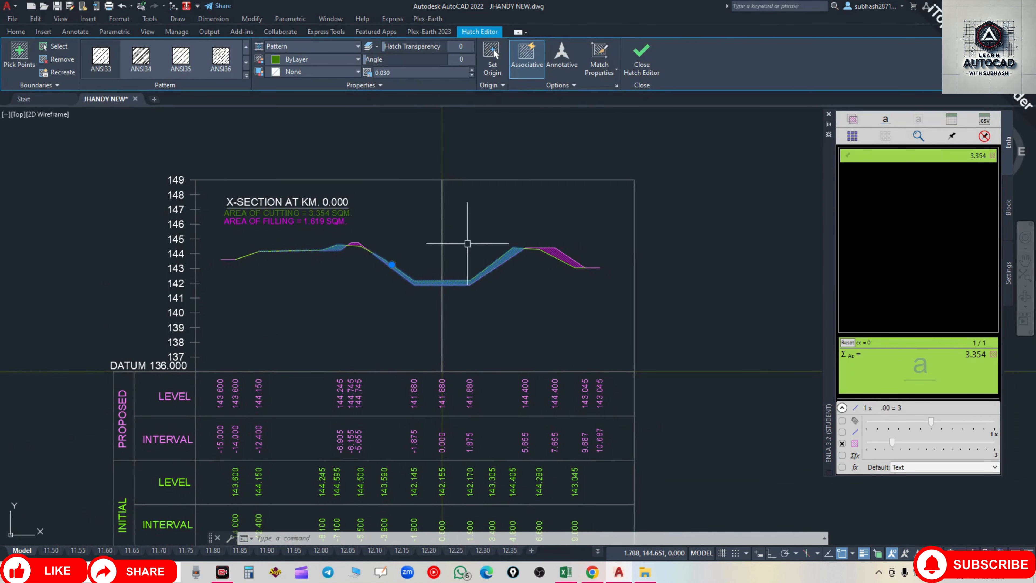
pyautogui.scroll(1, 409, 245)
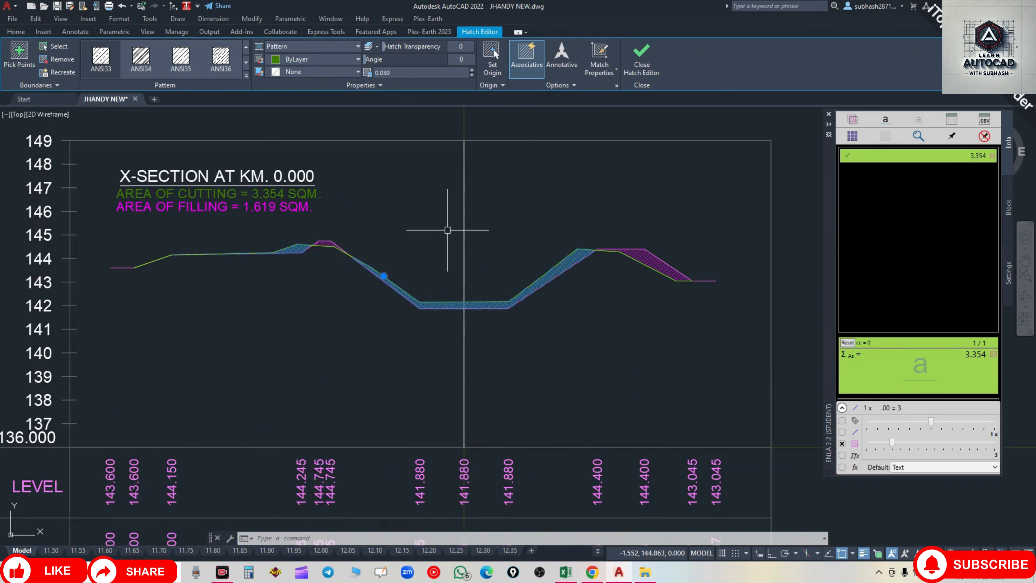
pyautogui.click(886, 121)
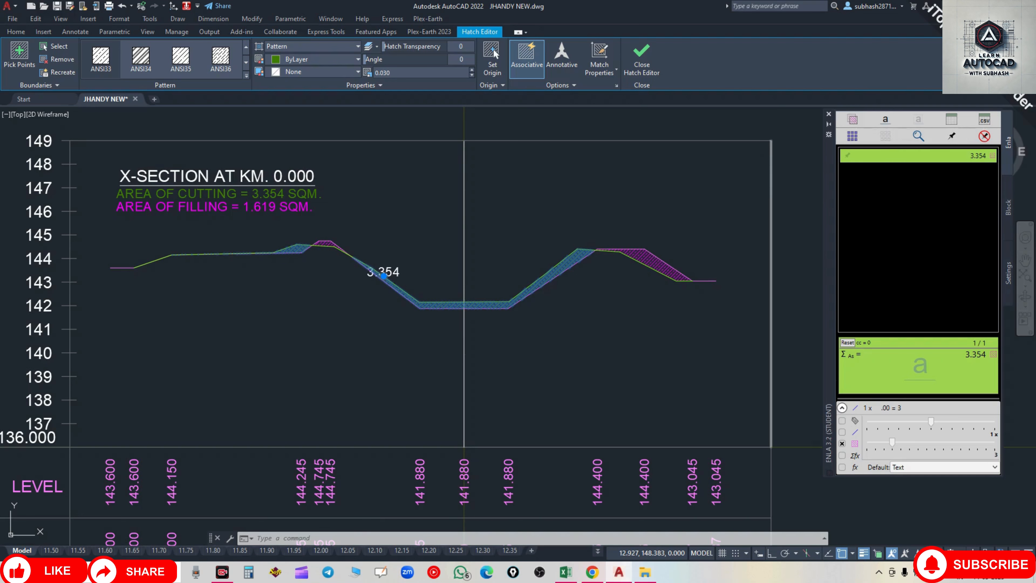
# Step: Move the inserted area text beside the AREA OF CUTTING label on the cross-section at KM. 0.000
pyautogui.press('Escape')
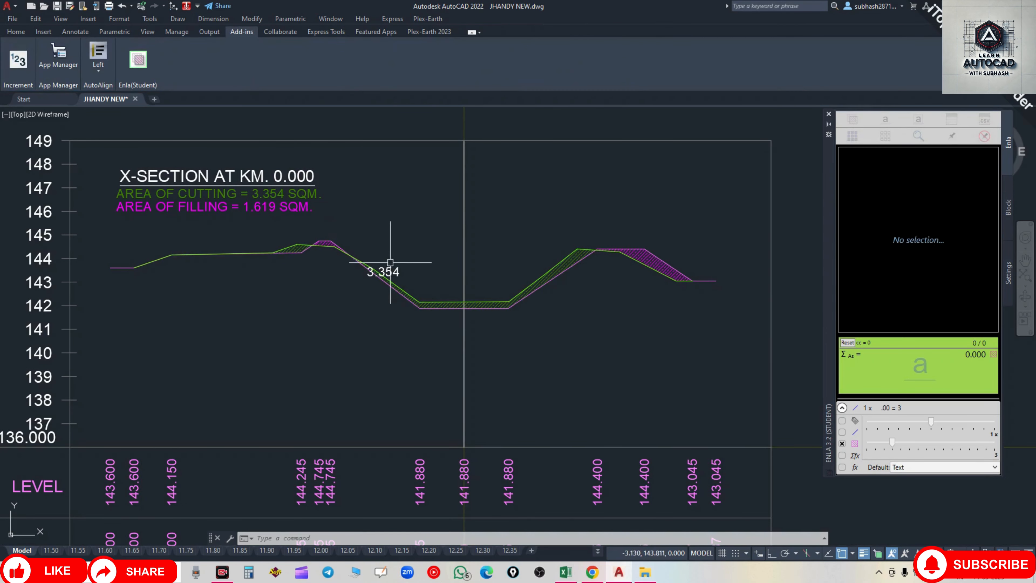
pyautogui.click(383, 276)
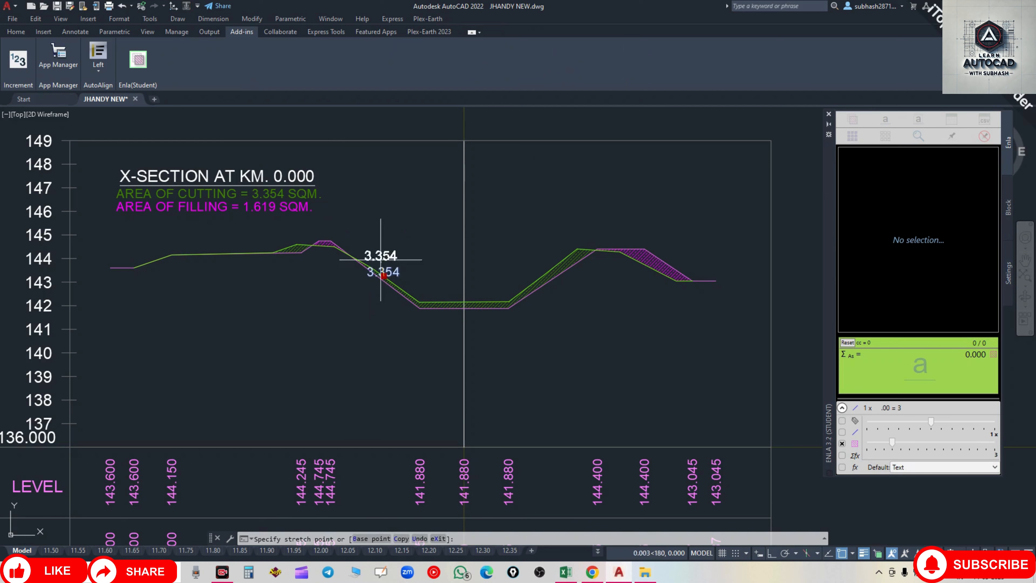
pyautogui.click(350, 200)
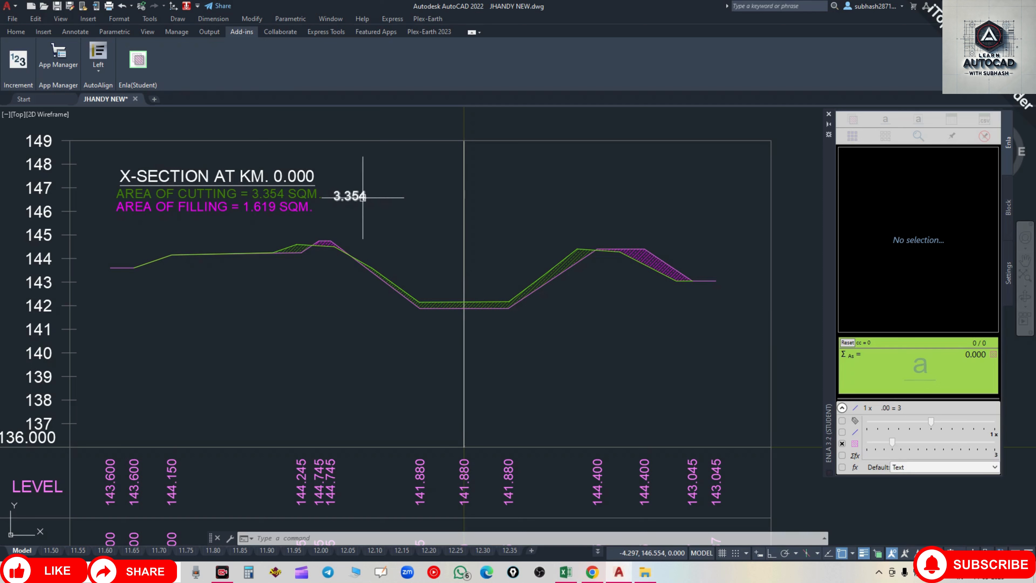
pyautogui.click(362, 197)
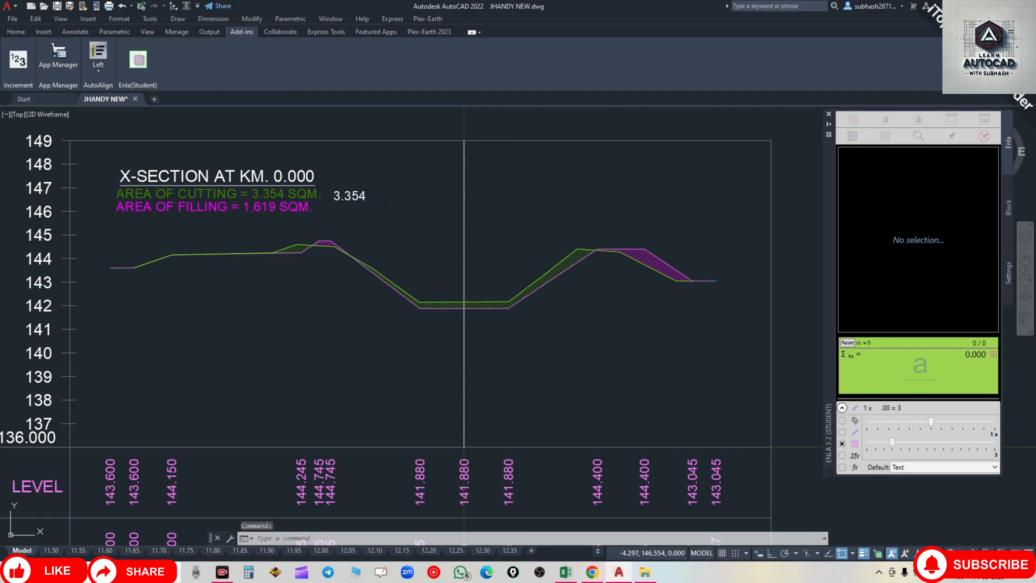
pyautogui.click(406, 255)
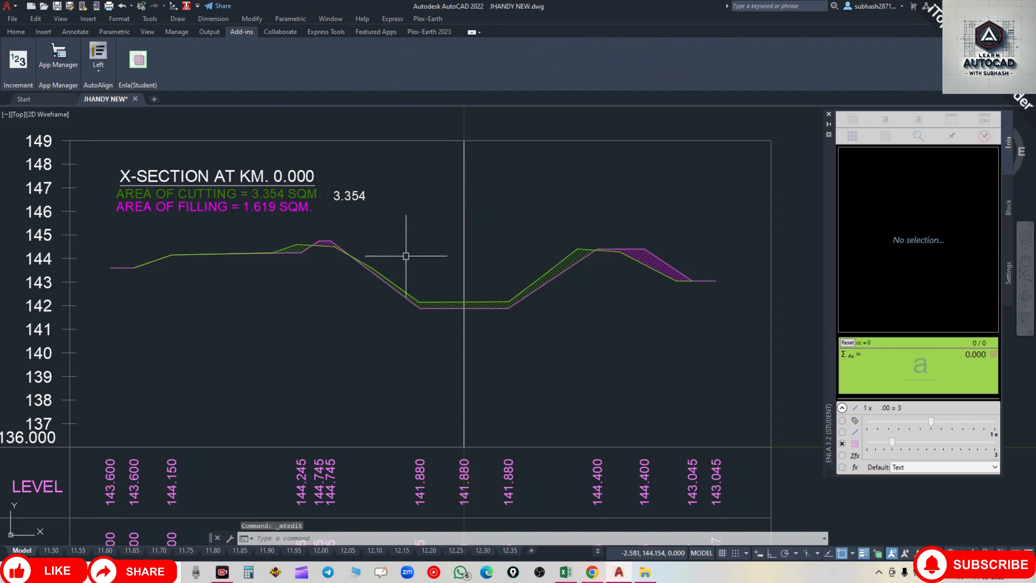
pyautogui.press('Escape')
# Step: Try stretching the green profile's lower vertex upward at KM. 0.000 to enlarge the cutting hatch, and regenerate the drawing
pyautogui.scroll(2, 431, 298)
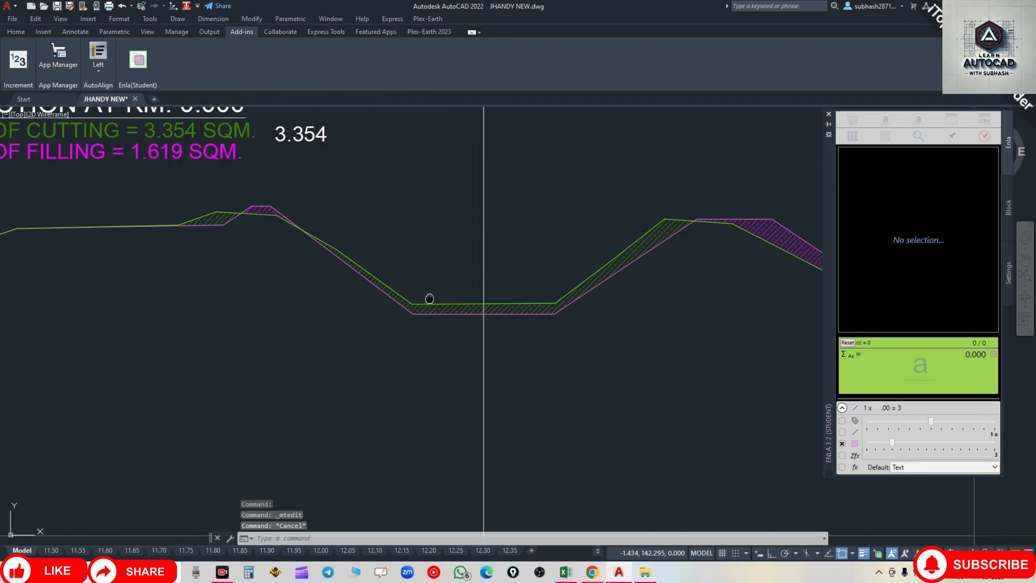
pyautogui.moveTo(429, 299); pyautogui.dragTo(436, 310, button='middle')
pyautogui.click(433, 311)
pyautogui.click(423, 330)
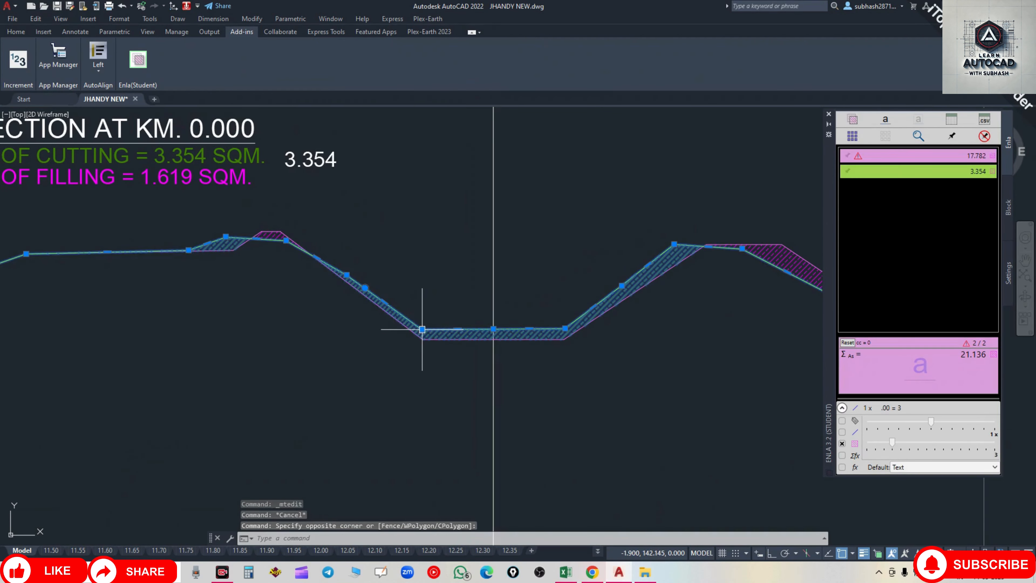
pyautogui.click(422, 329)
pyautogui.click(426, 286)
pyautogui.press('Escape')
pyautogui.press('Escape')
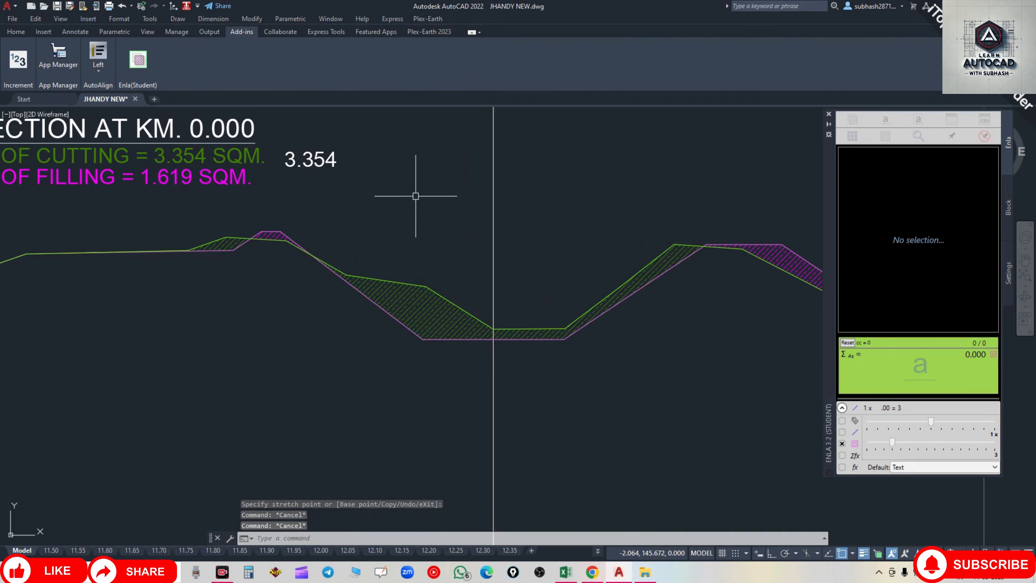
pyautogui.write('RE')
pyautogui.press('Return')
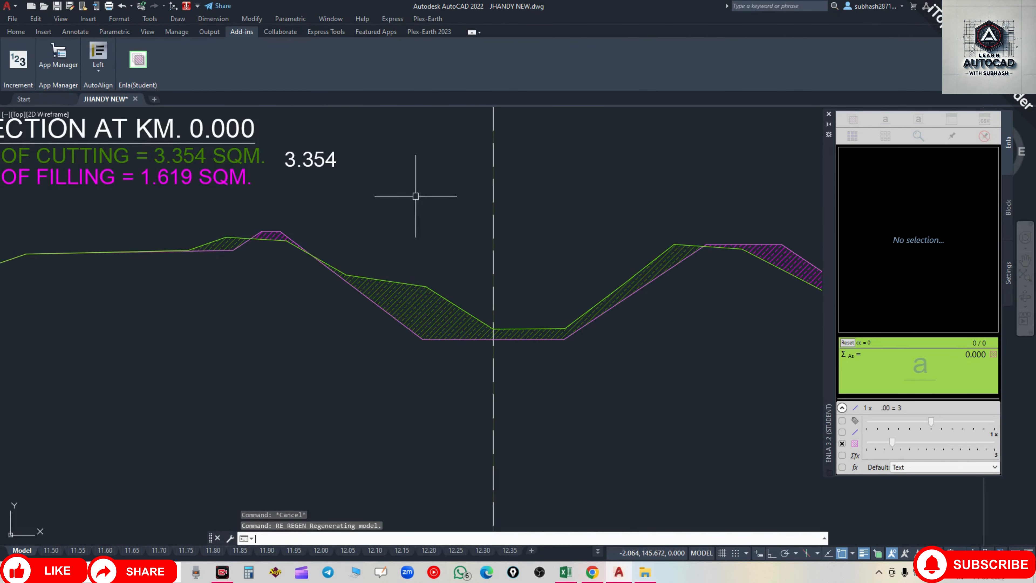
# Step: Erase the inserted area text beside the AREA OF CUTTING label and open Enla's settings
pyautogui.click(18, 31)
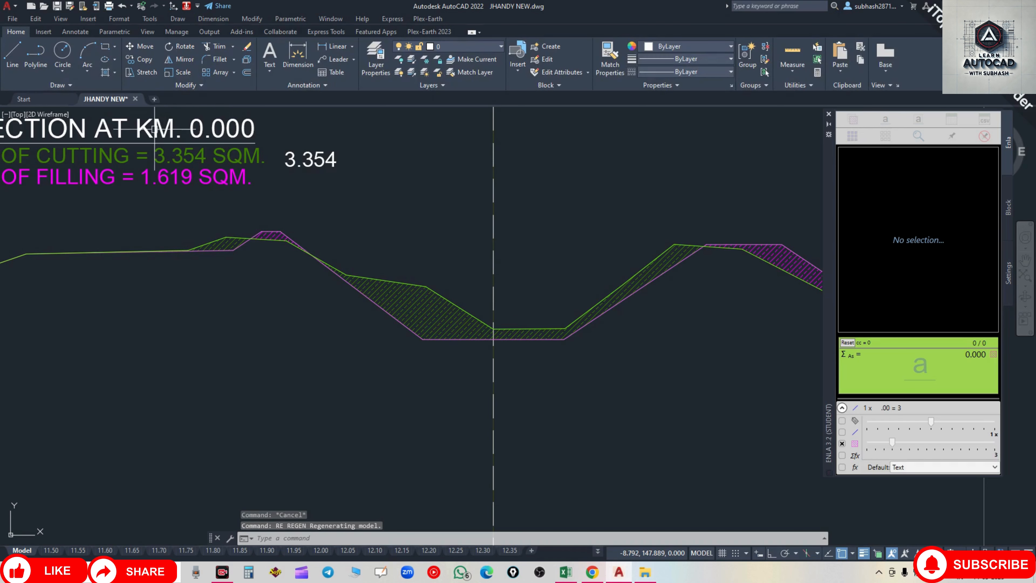
pyautogui.click(332, 165)
pyautogui.press('Delete')
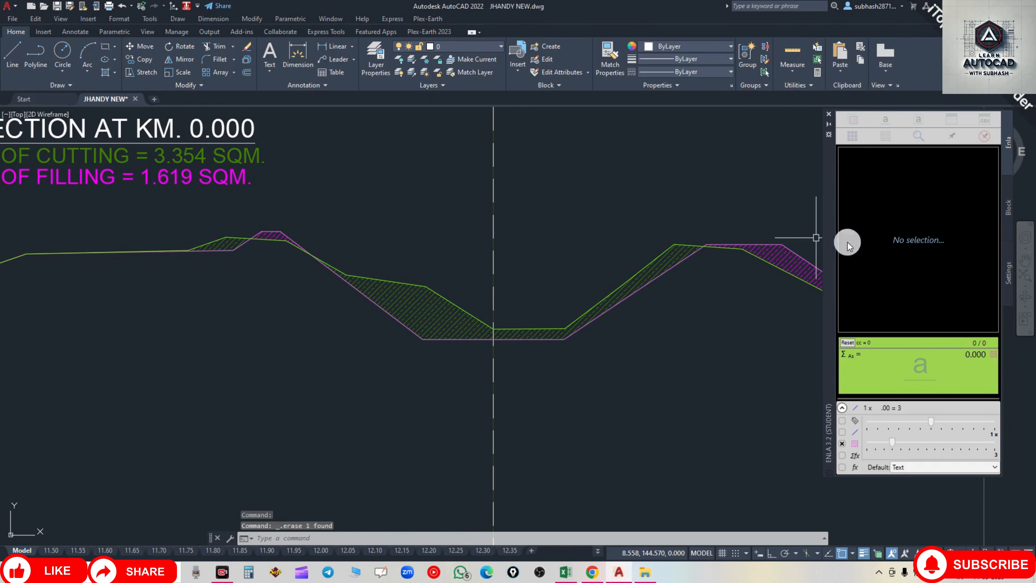
pyautogui.click(1006, 274)
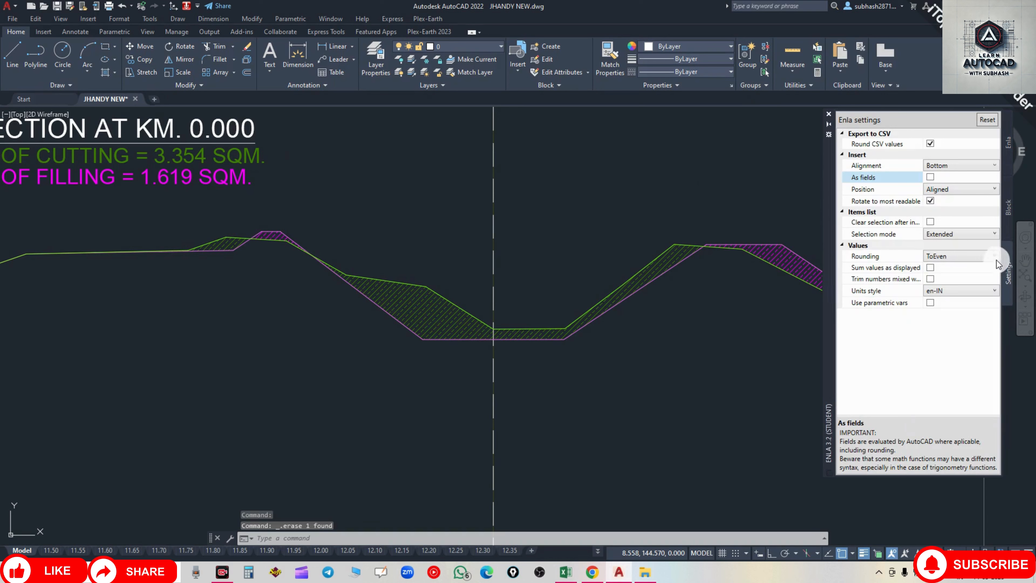
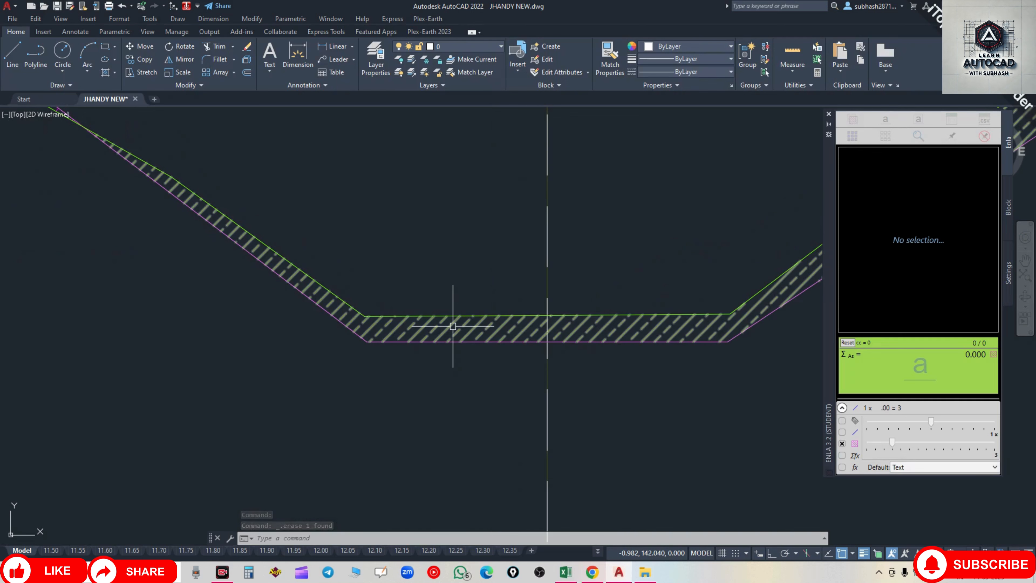
# Step: Copy the cutting hatch's area at KM. 0.000 from Enla and clear the selection
pyautogui.click(454, 334)
pyautogui.scroll(-5, 443, 322)
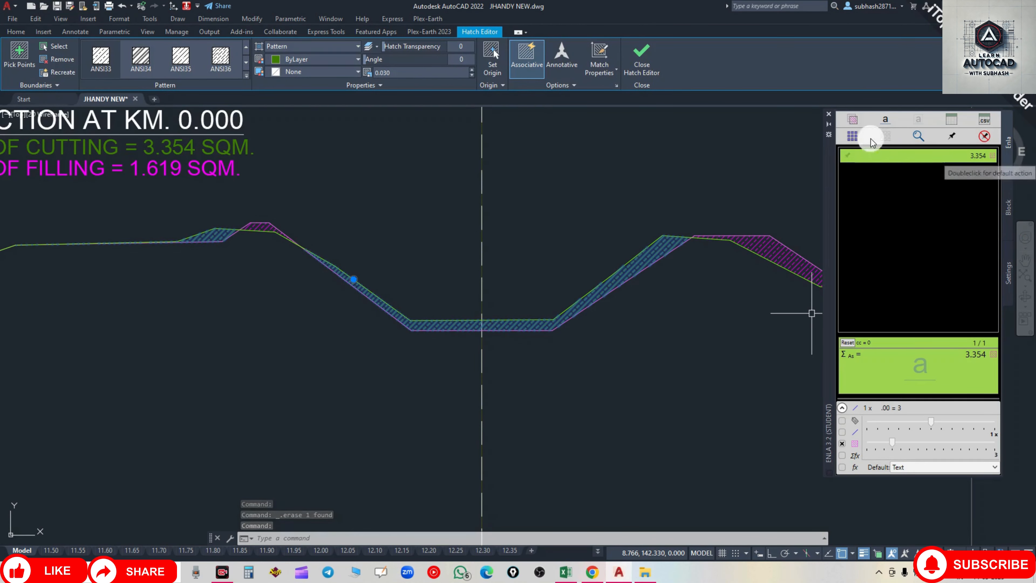
pyautogui.click(857, 123)
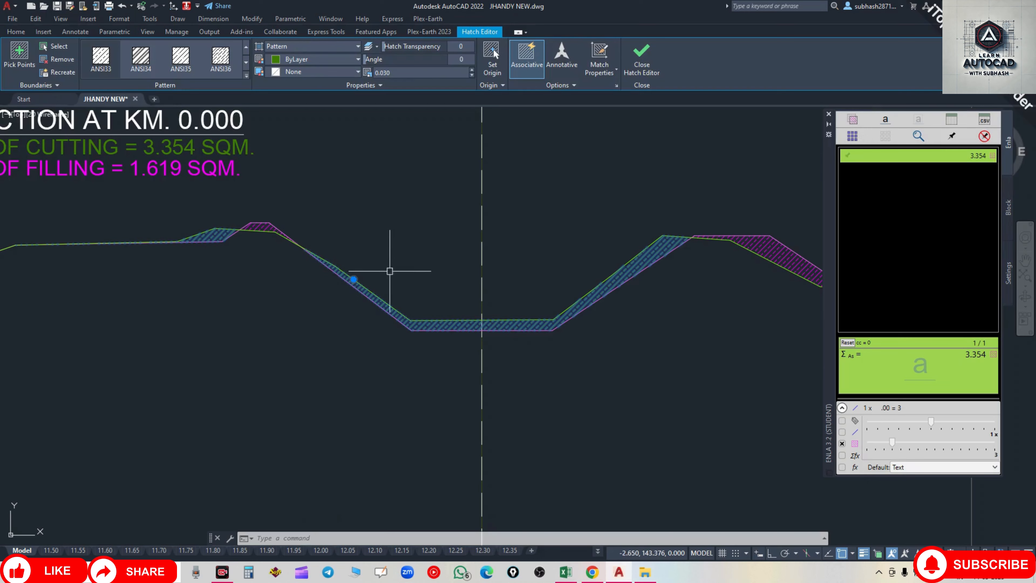
pyautogui.press('Escape')
pyautogui.press('Escape')
# Step: Select the cutting hatch on the cross-section at KM. 0.050 and copy its area from Enla
pyautogui.scroll(-6, 392, 269)
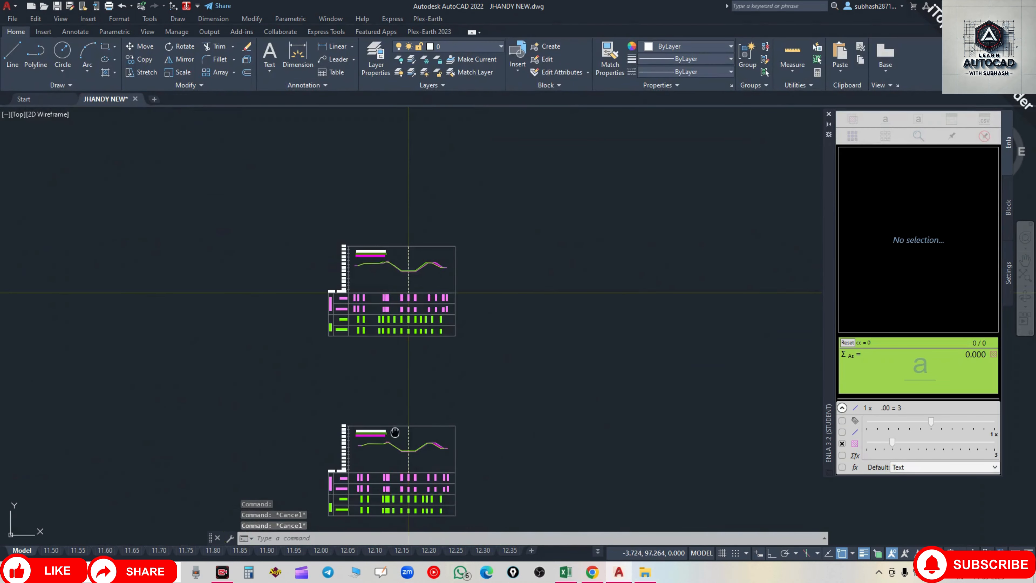
pyautogui.moveTo(395, 432); pyautogui.dragTo(416, 368, button='middle')
pyautogui.scroll(10, 426, 374)
pyautogui.scroll(3, 416, 376)
pyautogui.click(423, 361)
pyautogui.scroll(-5, 488, 407)
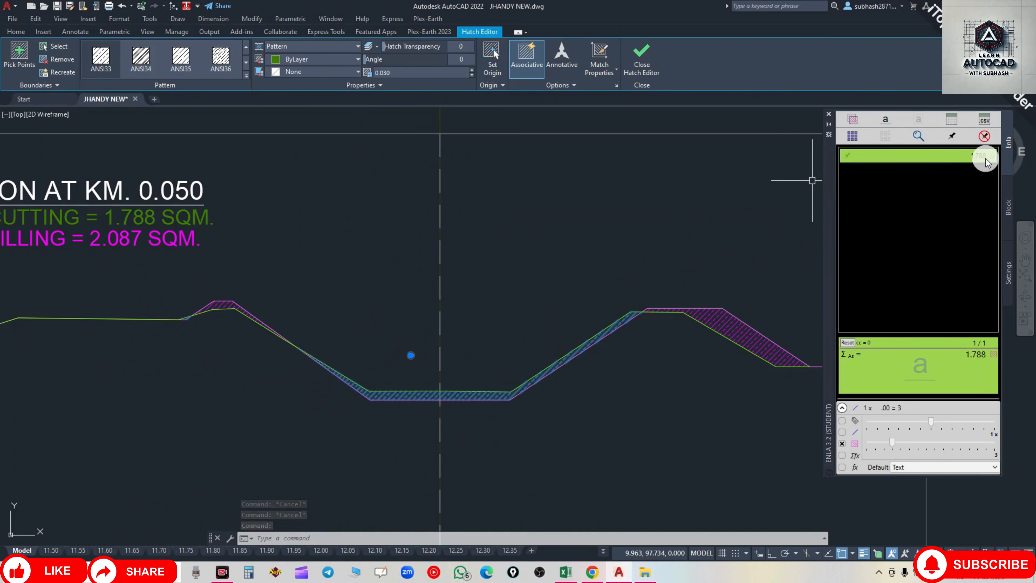
pyautogui.click(854, 122)
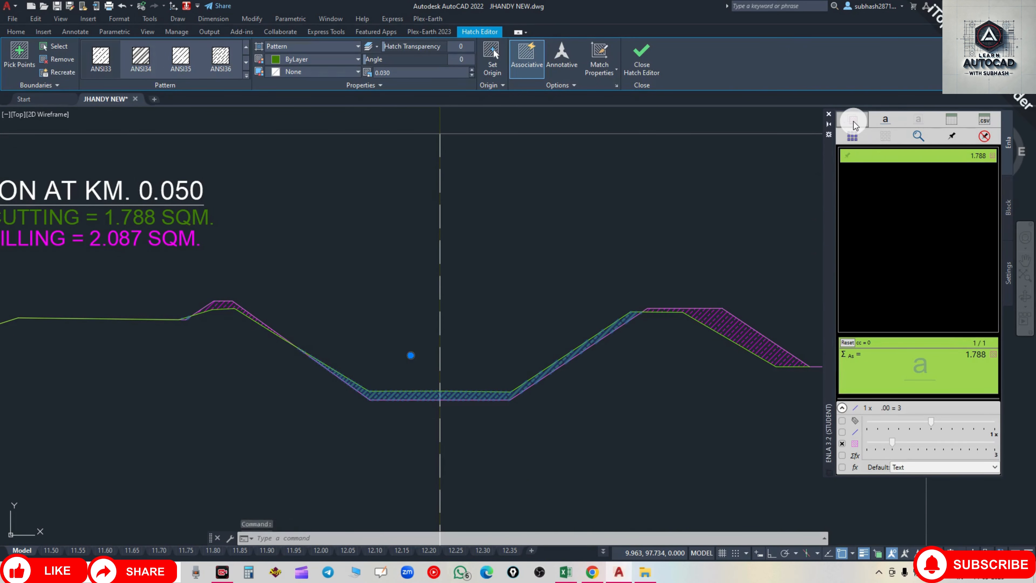
# Step: Switch to Excel and paste the copied area 1.788 into B3 for chainage 0.050
pyautogui.click(566, 571)
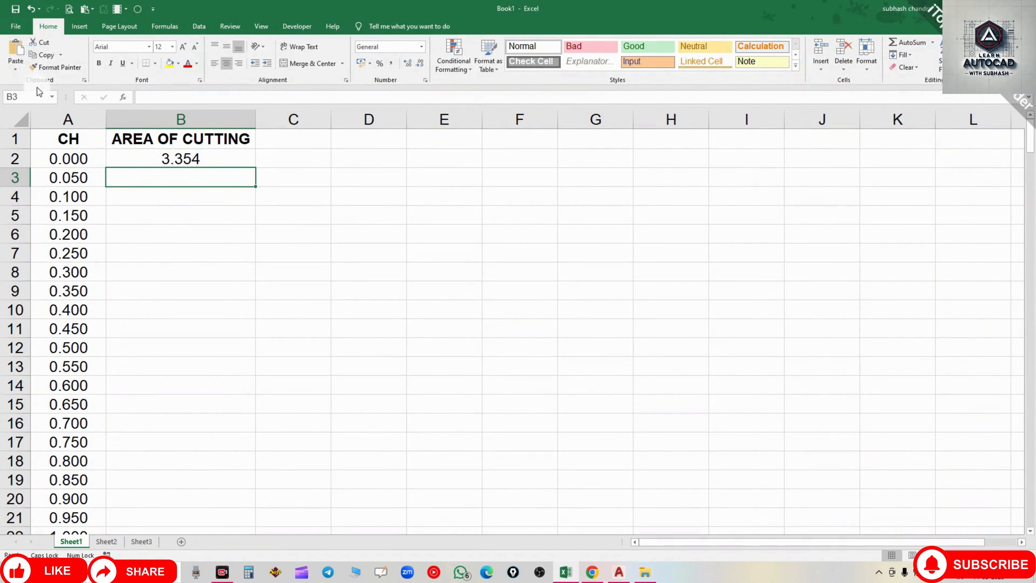
pyautogui.click(15, 48)
pyautogui.press('Return')
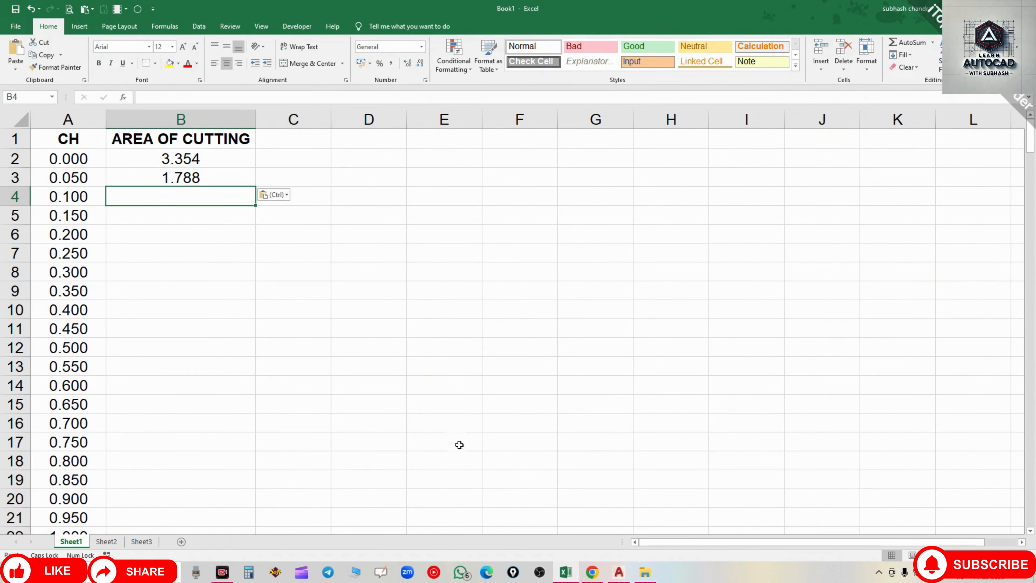
# Step: Switch to AutoCAD, clear the selection, and select the cutting hatch on the cross-section at KM. 0.100
pyautogui.click(623, 578)
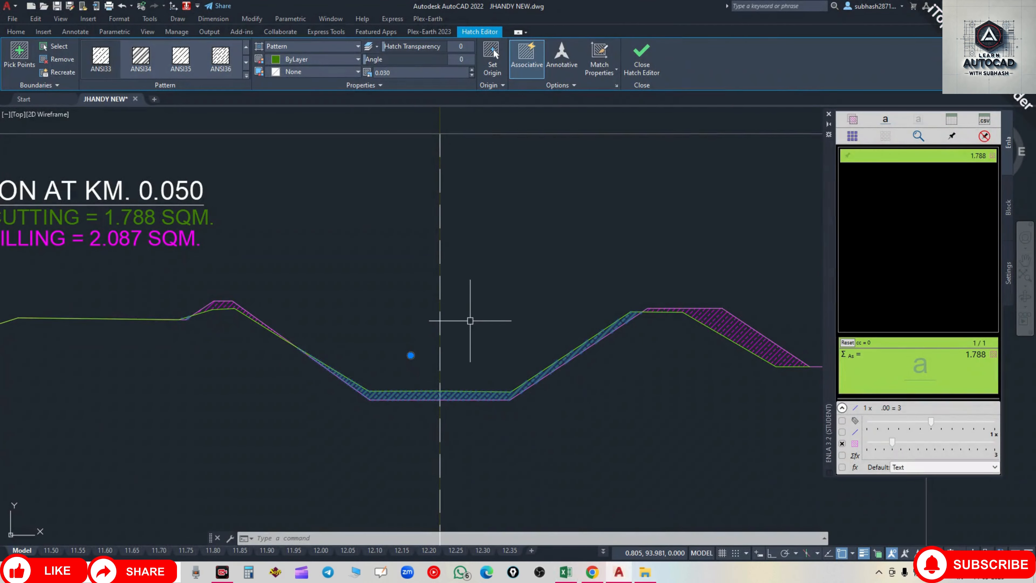
pyautogui.press('Escape')
pyautogui.press('Escape')
pyautogui.scroll(-5, 470, 320)
pyautogui.moveTo(479, 420); pyautogui.dragTo(497, 282, button='middle')
pyautogui.scroll(8, 488, 361)
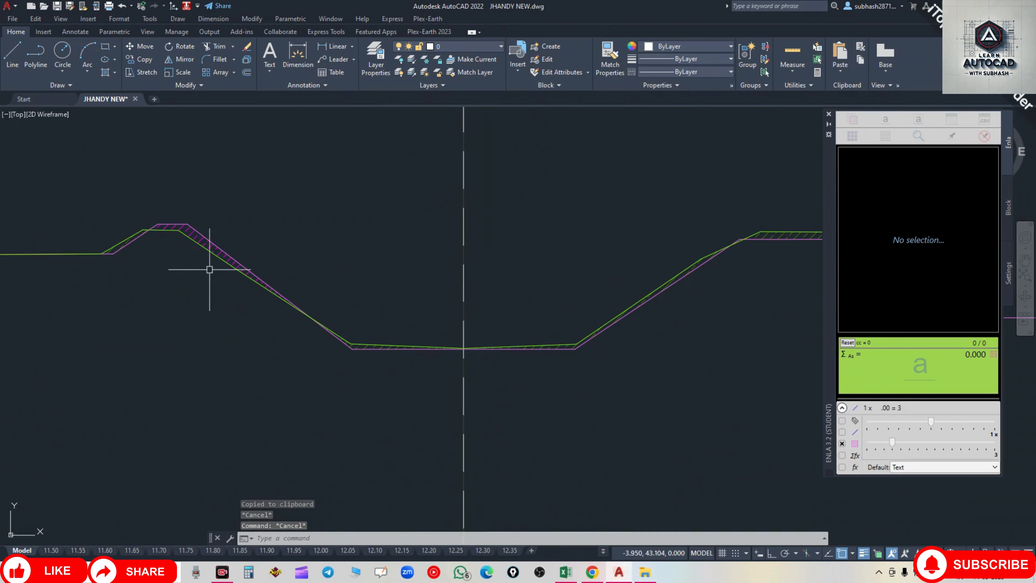
pyautogui.scroll(4, 705, 282)
pyautogui.scroll(3, 705, 251)
pyautogui.click(650, 250)
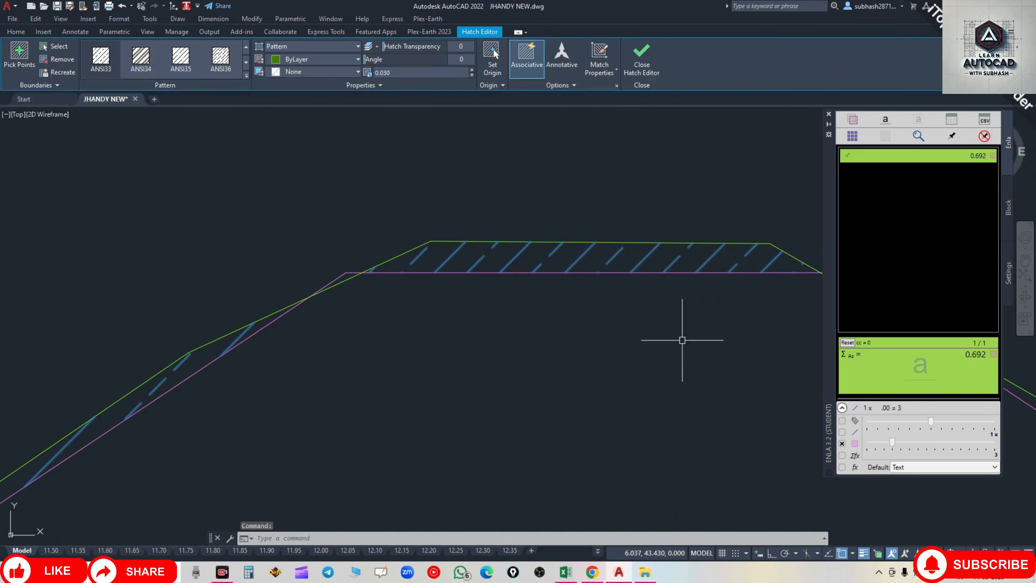
# Step: Check the section's area label, copy the selected hatch's area from Enla, and paste 0.692 into B4 in Excel
pyautogui.scroll(-8, 682, 339)
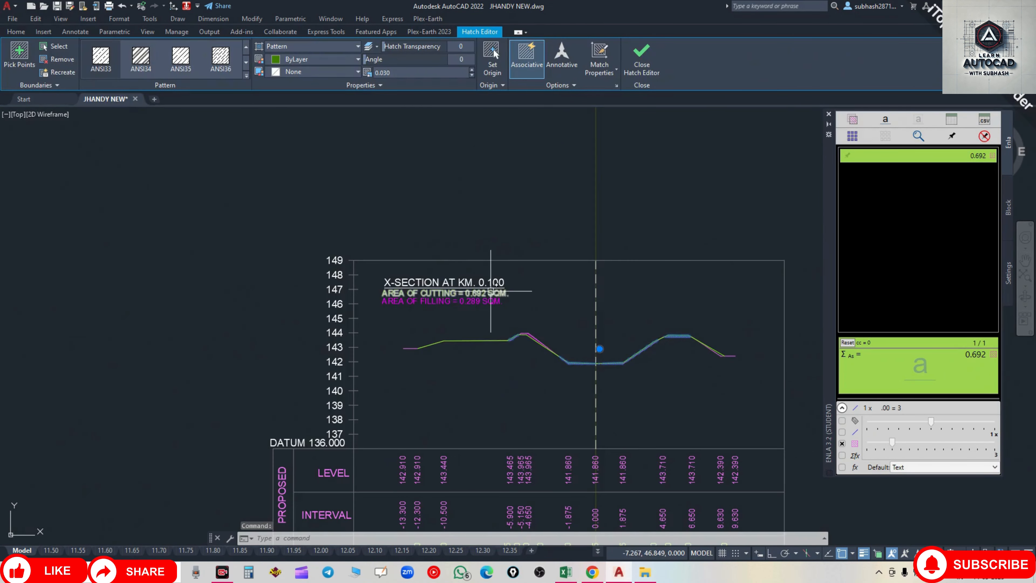
pyautogui.scroll(8, 490, 291)
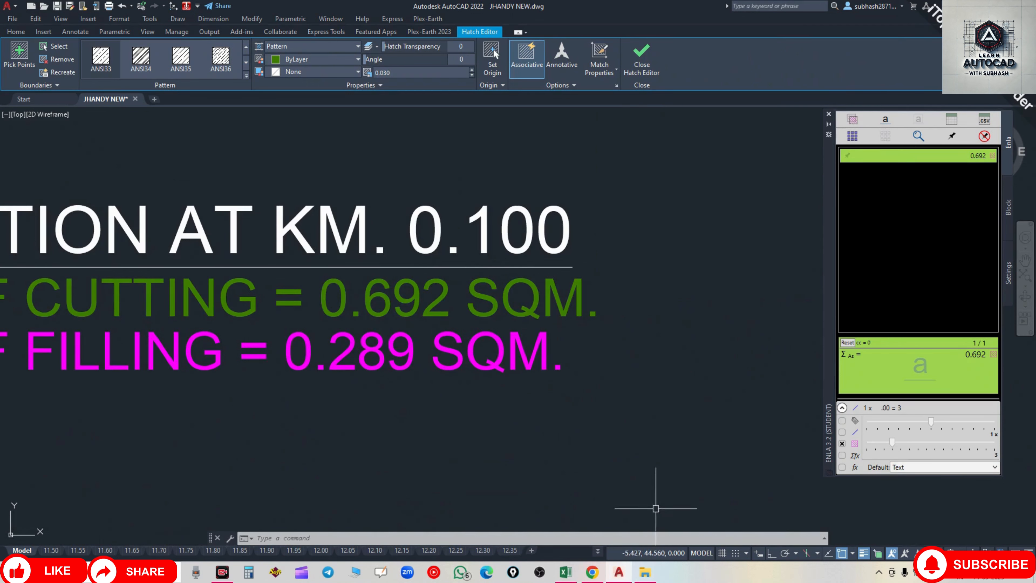
pyautogui.click(576, 575)
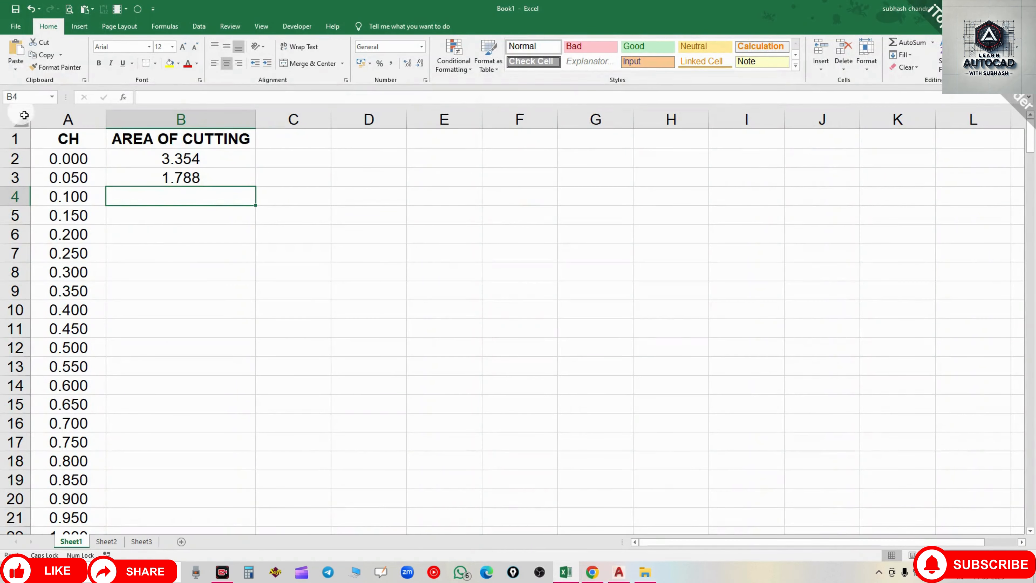
pyautogui.click(17, 55)
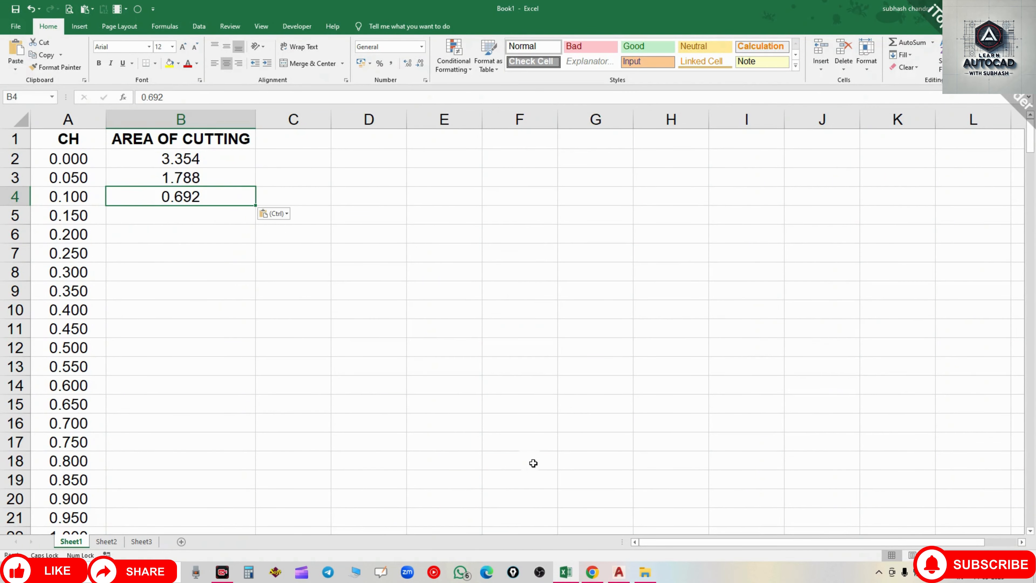
# Step: Switch to AutoCAD, clear the selection, and select the filling hatch at KM. 0.000 to read its area in Enla
pyautogui.click(619, 575)
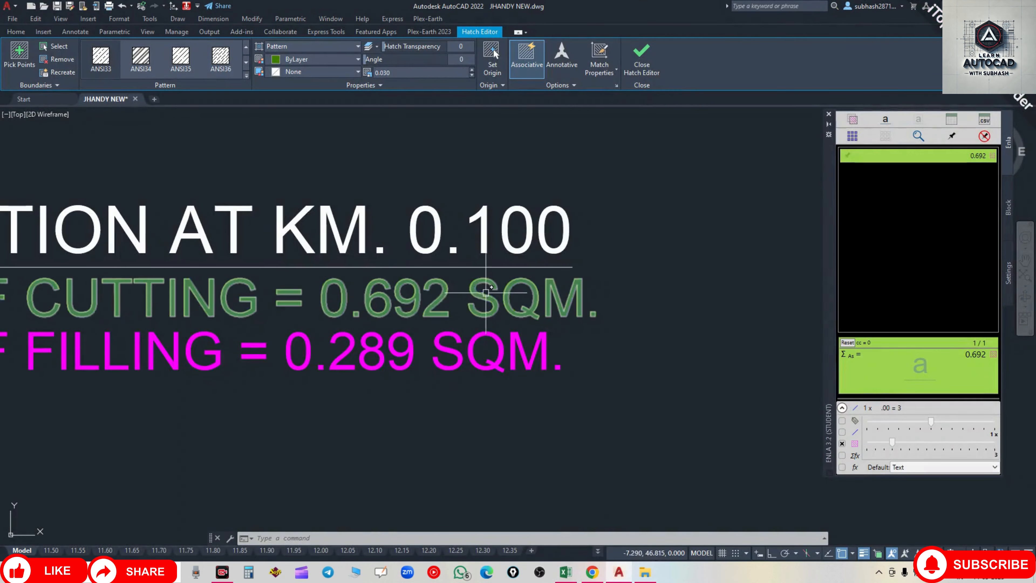
pyautogui.scroll(-3, 450, 338)
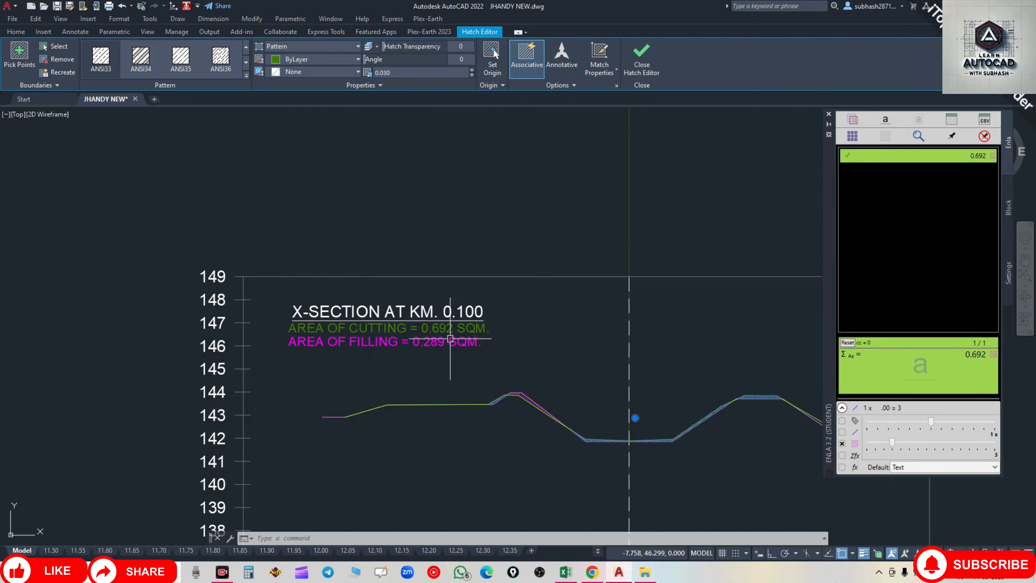
pyautogui.scroll(-5, 450, 337)
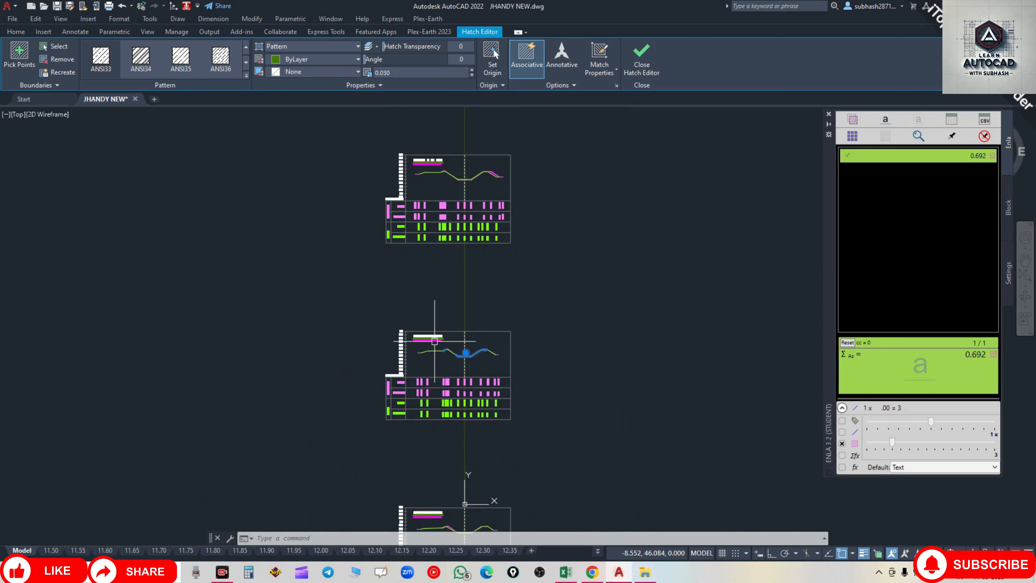
pyautogui.press('Escape')
pyautogui.press('Escape')
pyautogui.moveTo(464, 264); pyautogui.dragTo(435, 435, button='middle')
pyautogui.scroll(-1, 435, 274)
pyautogui.moveTo(433, 284); pyautogui.dragTo(424, 382, button='middle')
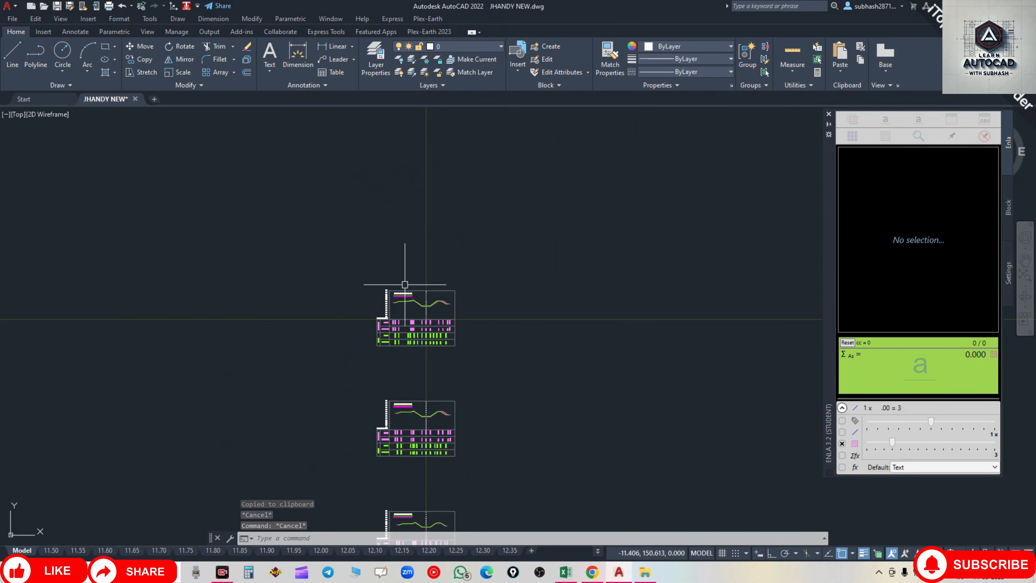
pyautogui.scroll(4, 416, 300)
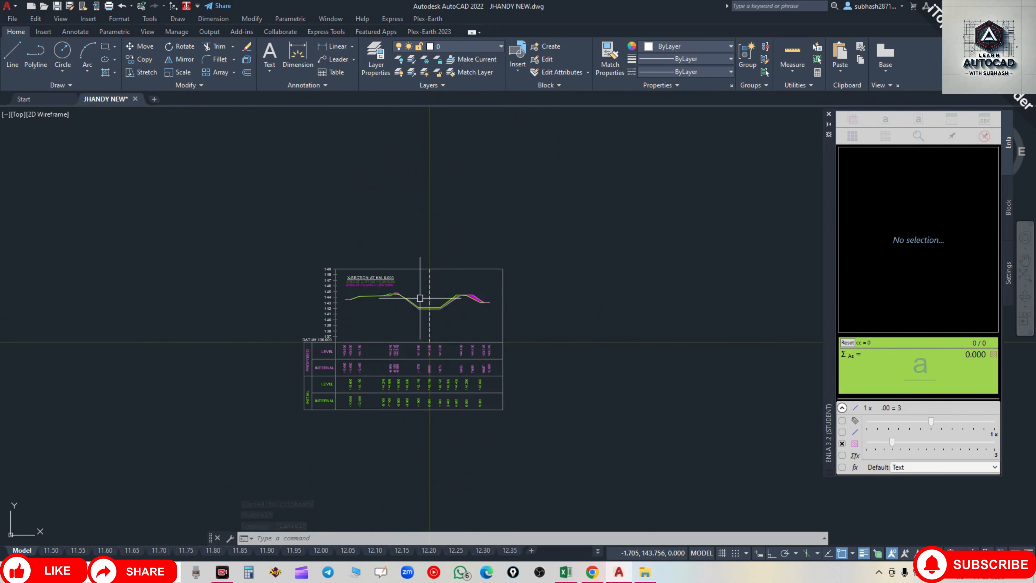
pyautogui.scroll(5, 420, 298)
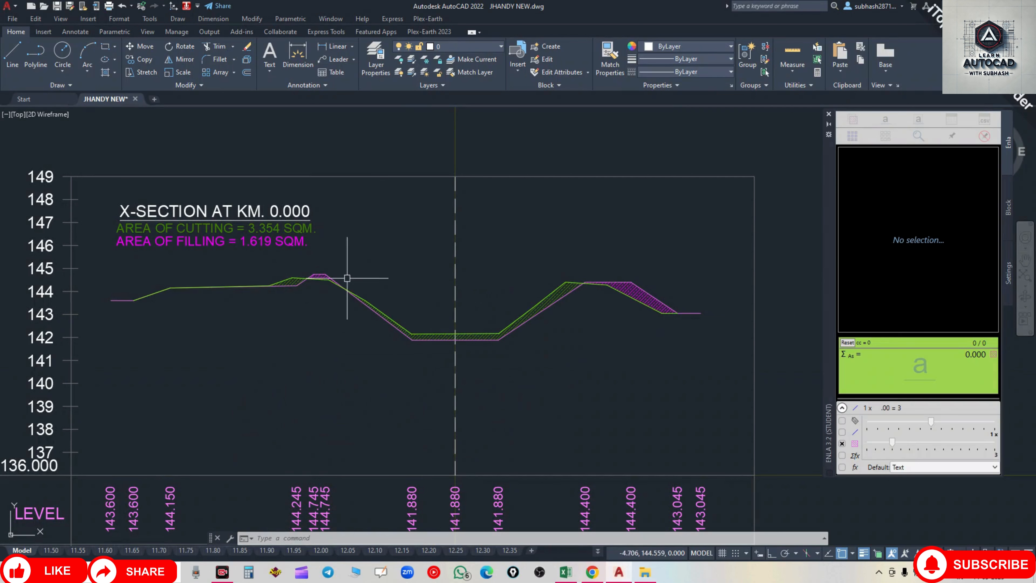
pyautogui.scroll(5, 285, 288)
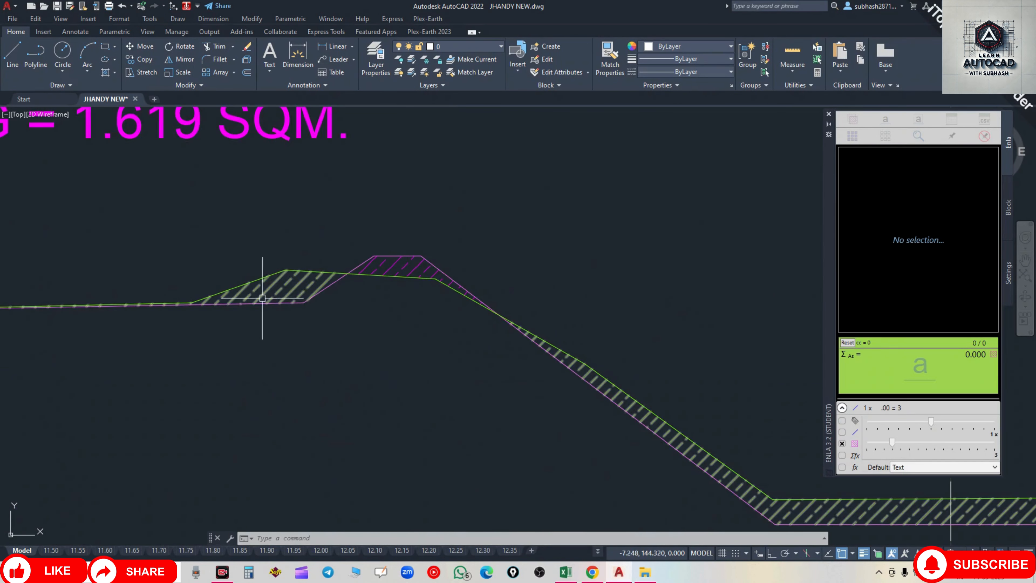
pyautogui.scroll(-5, 282, 291)
pyautogui.click(772, 311)
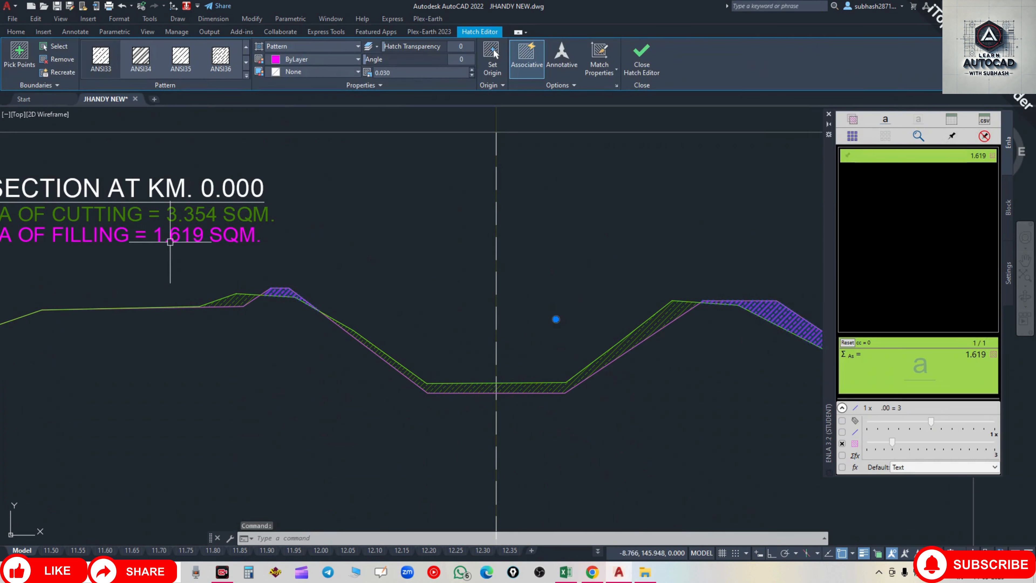
# Step: Copy the filling hatch's area from Enla, switch to Excel, and paste 1.619 into C2 for chainage 0.000
pyautogui.click(975, 160)
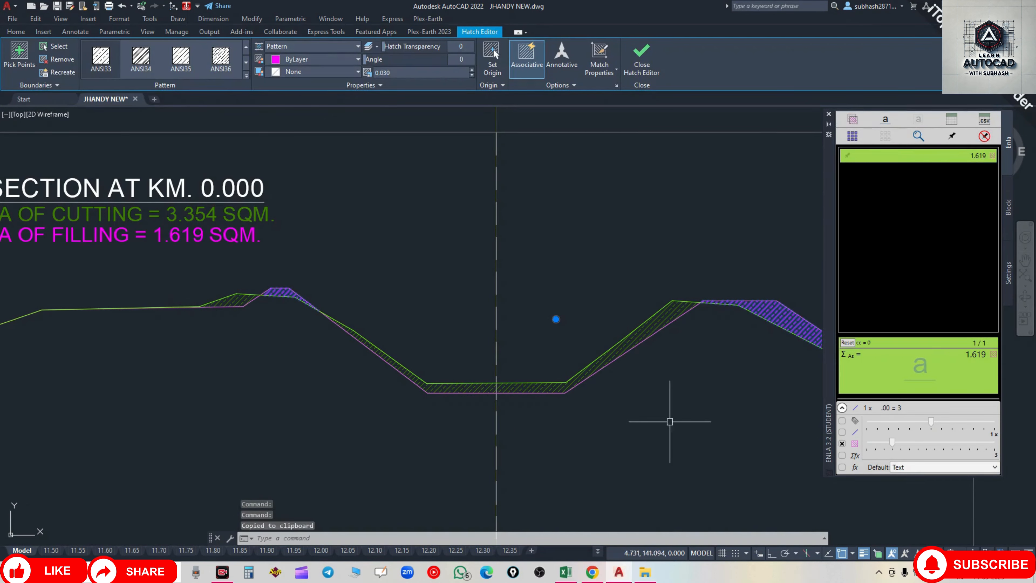
pyautogui.click(566, 572)
pyautogui.click(278, 164)
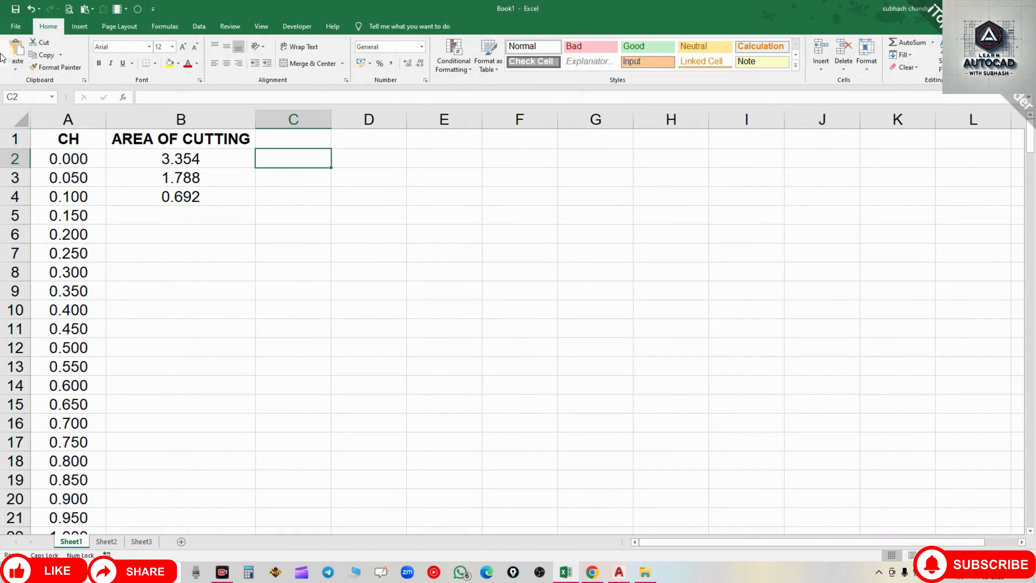
pyautogui.click(16, 52)
# Step: Widen column C and copy the AREA OF CUTTING header from B1 into C1
pyautogui.moveTo(333, 120); pyautogui.dragTo(398, 119)
pyautogui.click(332, 137)
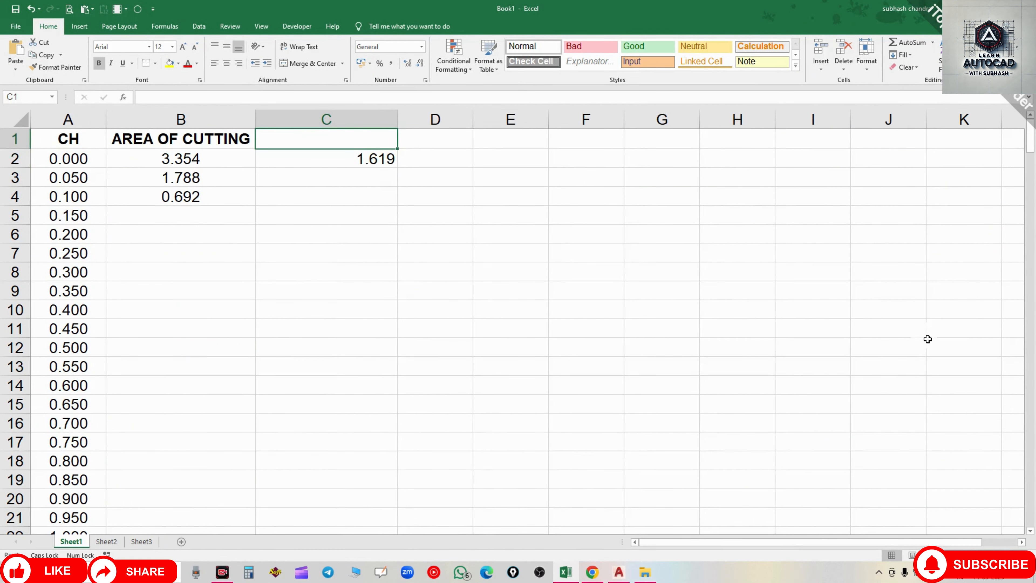
pyautogui.press('Left')
pyautogui.hotkey('ctrl', 'c')
pyautogui.press('Right')
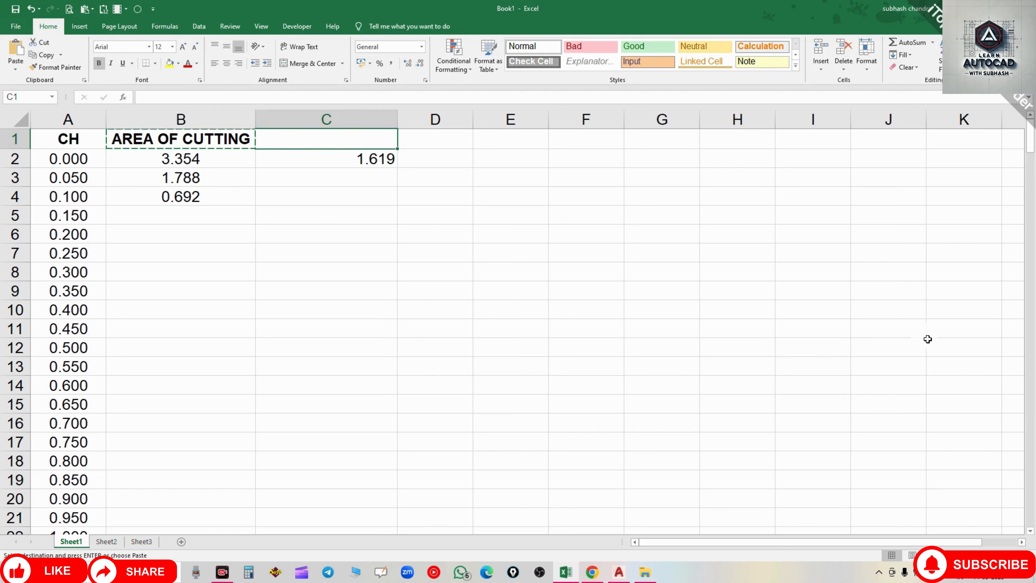
pyautogui.press('Return')
# Step: Edit the header in C1 to read AREA OF FILLING
pyautogui.press('F2')
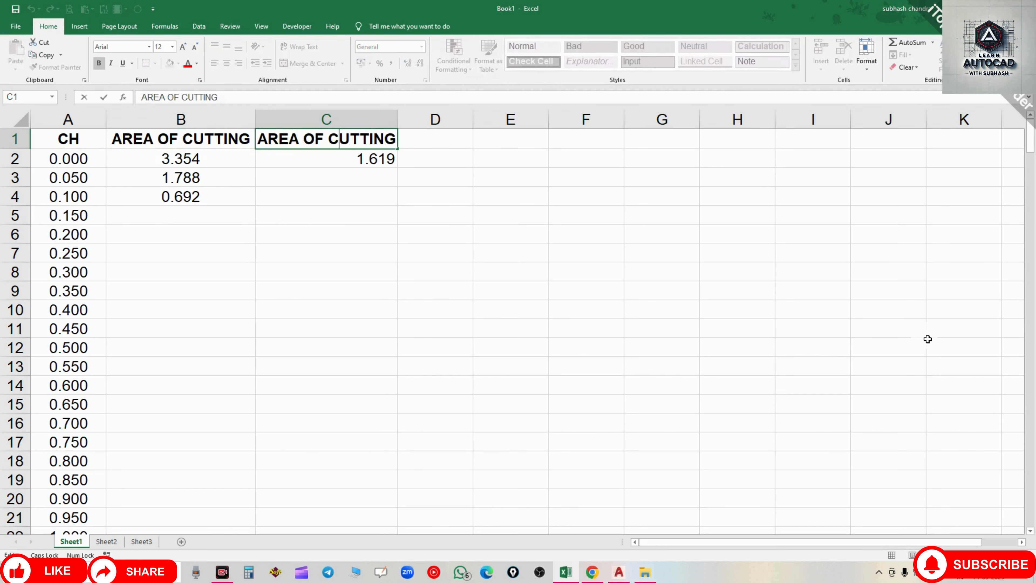
pyautogui.press('Delete')
pyautogui.press('Delete')
pyautogui.press('Delete')
pyautogui.press('Delete')
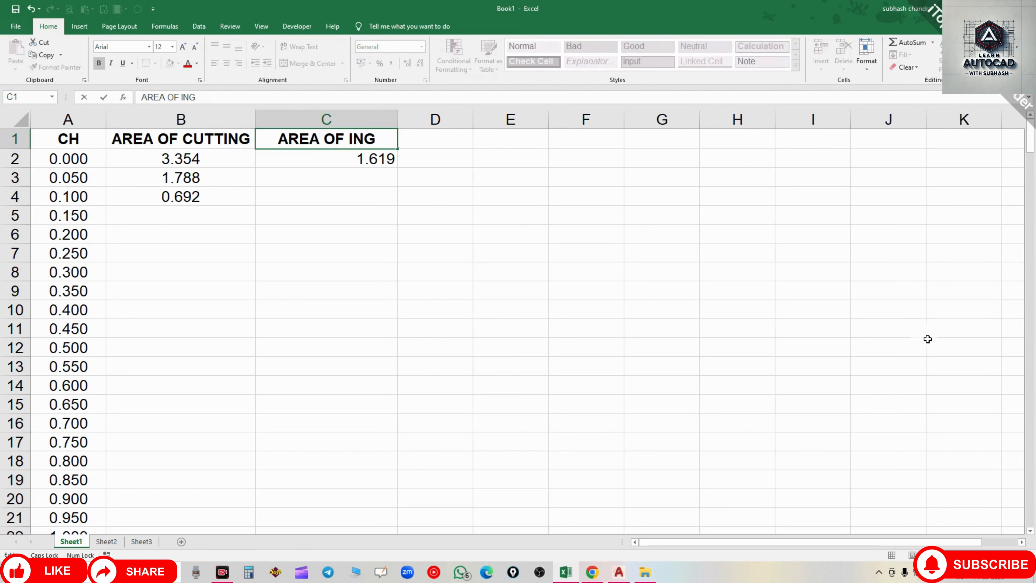
pyautogui.write('FILL')
pyautogui.press('Return')
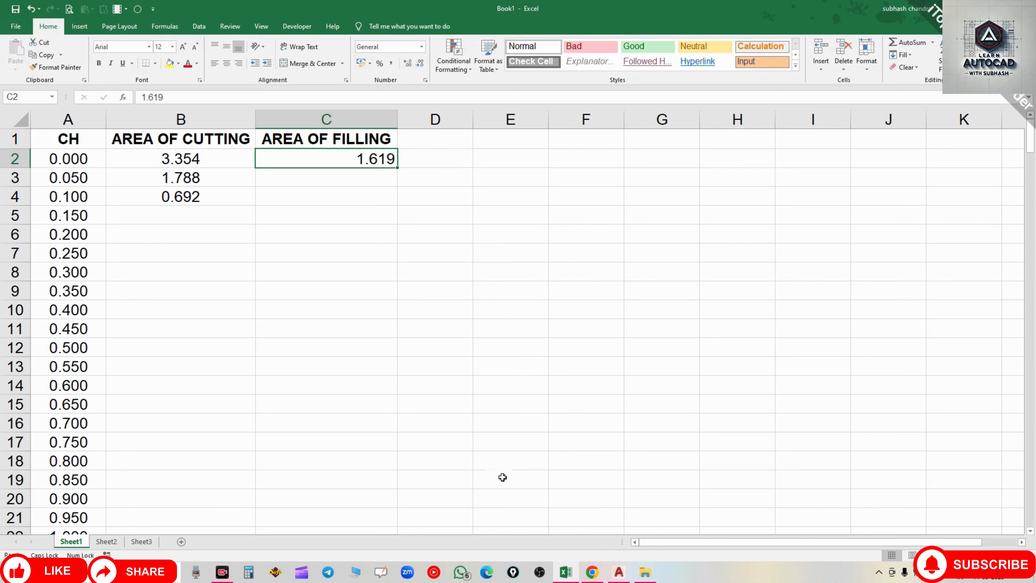
# Step: Switch to AutoCAD, clear the selection, and look through the column of cross-sections, including those at KM. 0.400 and KM. 1.150
pyautogui.click(619, 572)
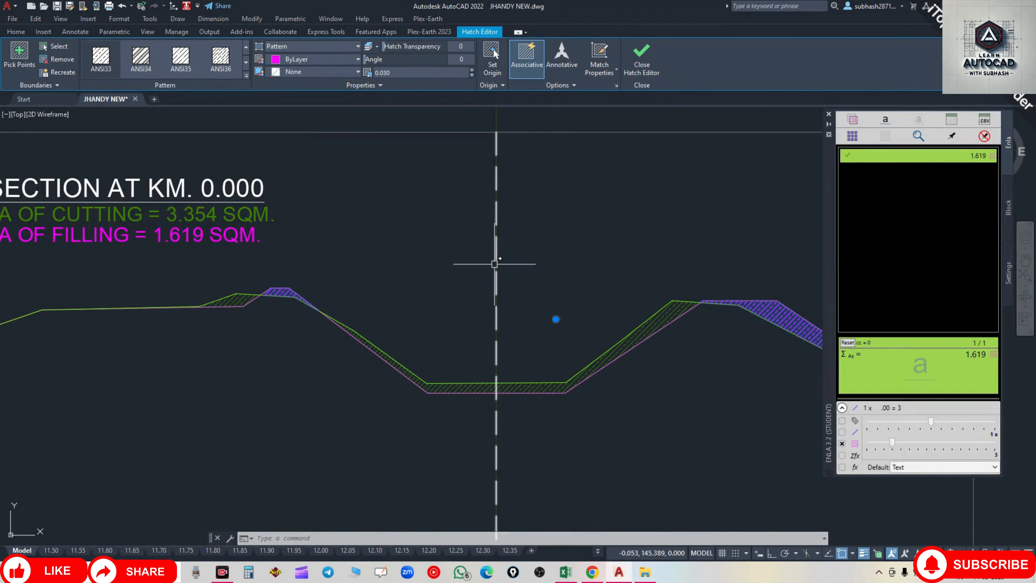
pyautogui.press('Escape')
pyautogui.press('Escape')
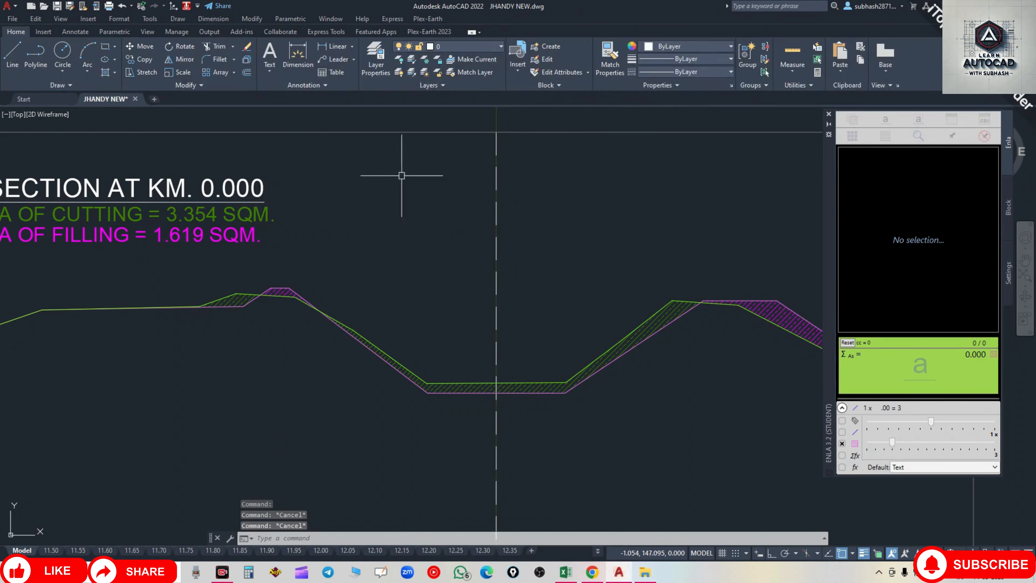
pyautogui.scroll(-1, 340, 233)
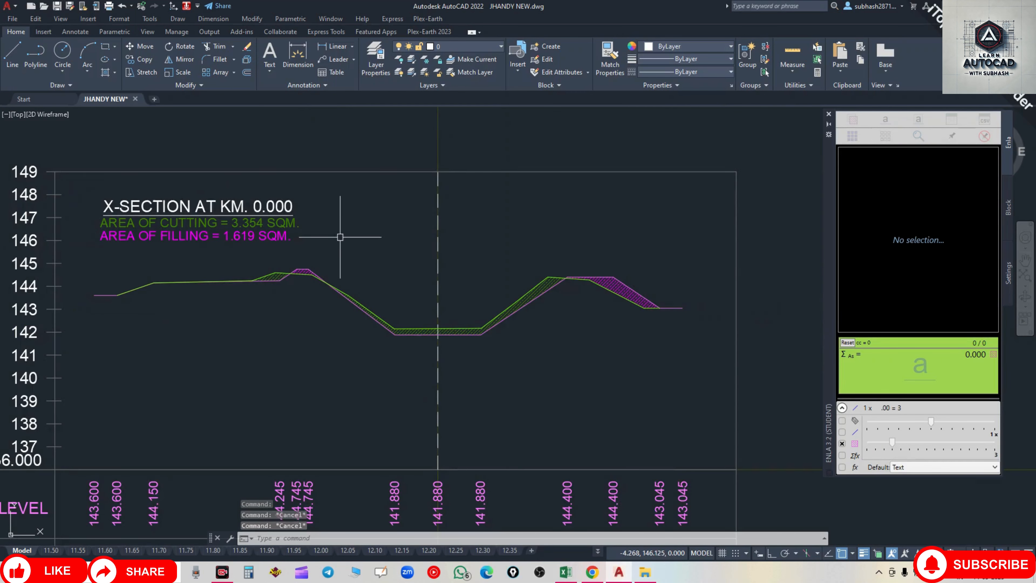
pyautogui.scroll(-1, 413, 249)
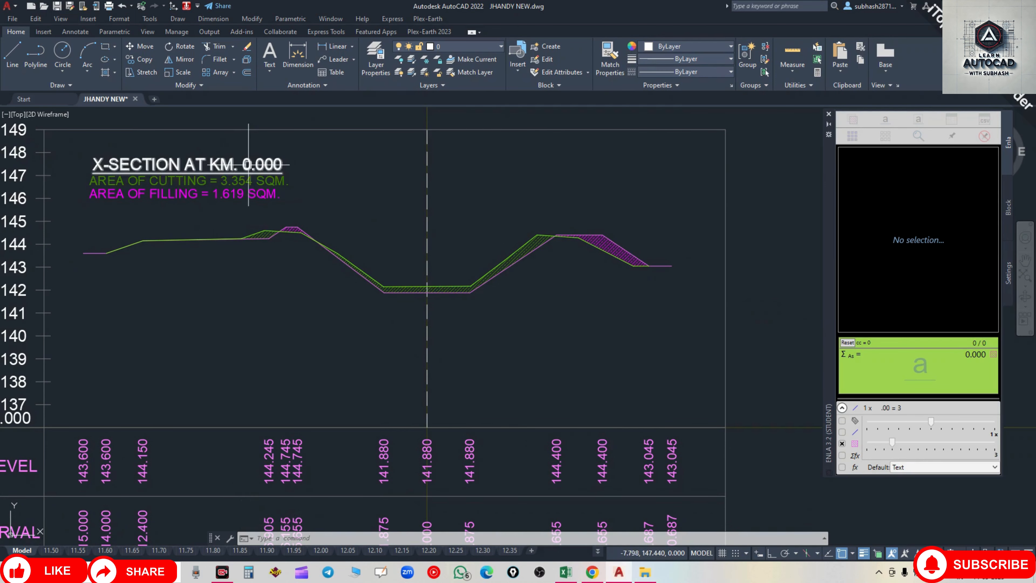
pyautogui.scroll(-10, 377, 258)
pyautogui.moveTo(403, 350); pyautogui.dragTo(438, 367, button='middle')
pyautogui.scroll(12, 438, 367)
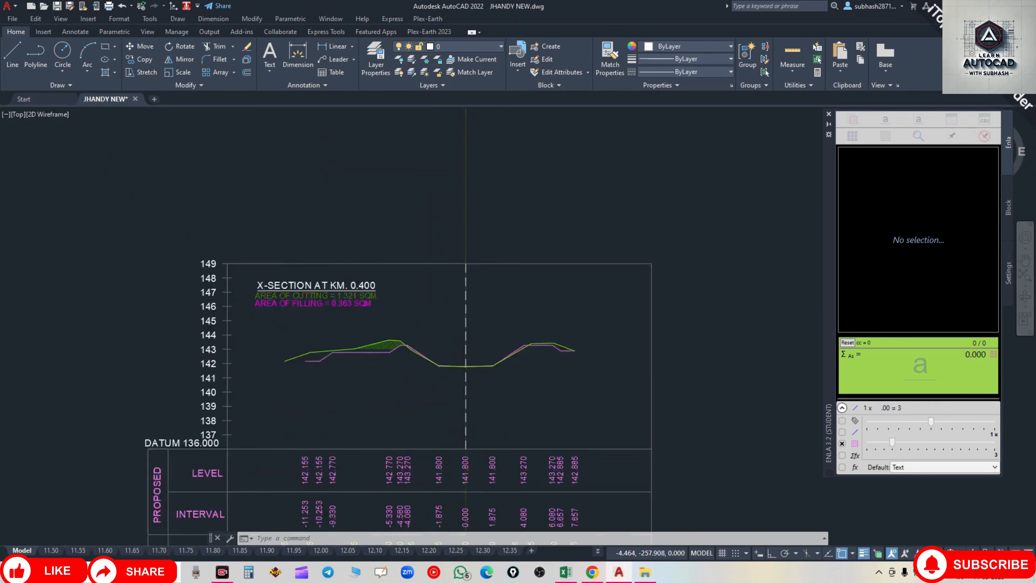
pyautogui.scroll(-12, 440, 294)
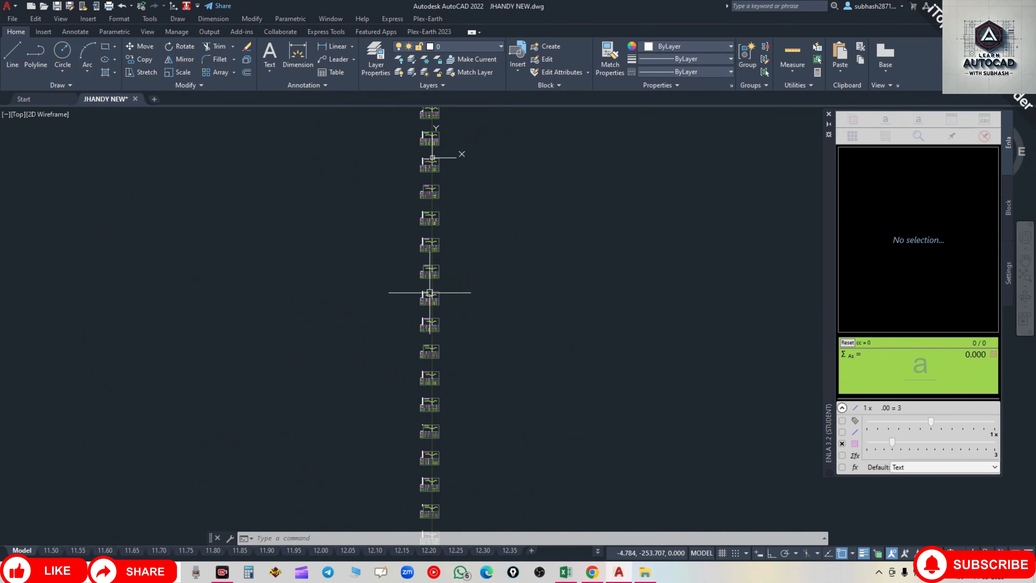
pyautogui.scroll(12, 438, 361)
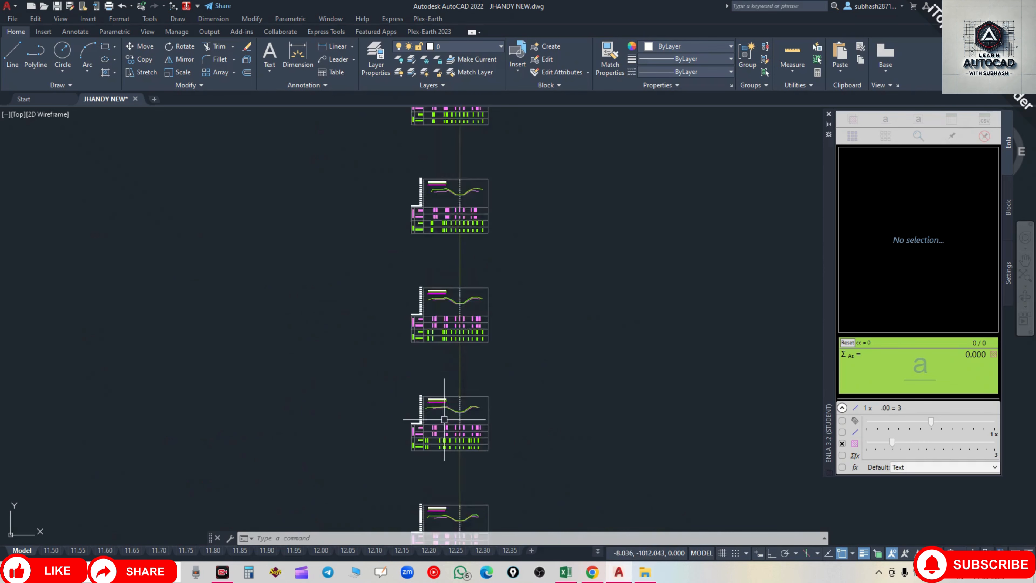
pyautogui.scroll(4, 438, 361)
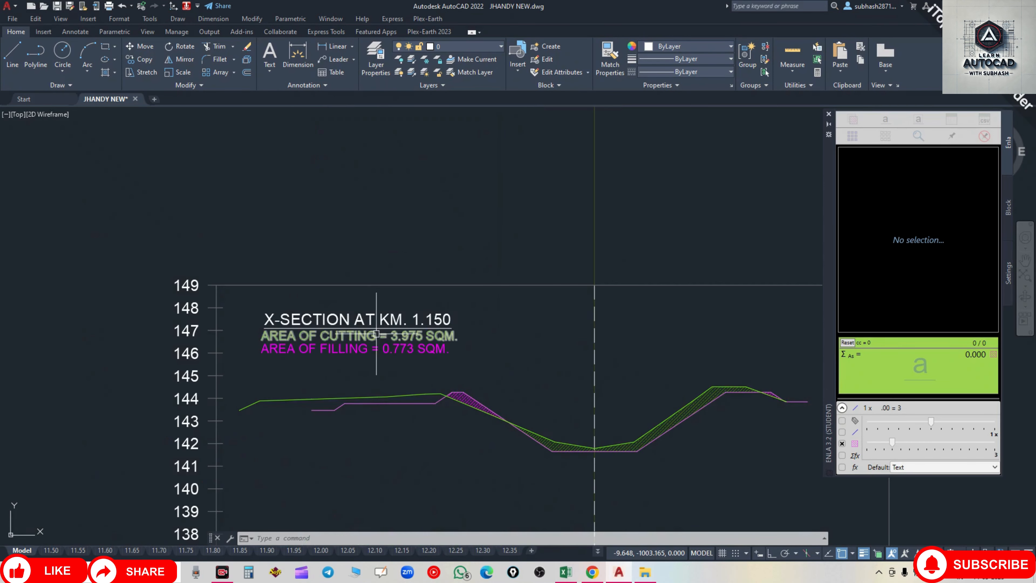
pyautogui.scroll(-15, 376, 333)
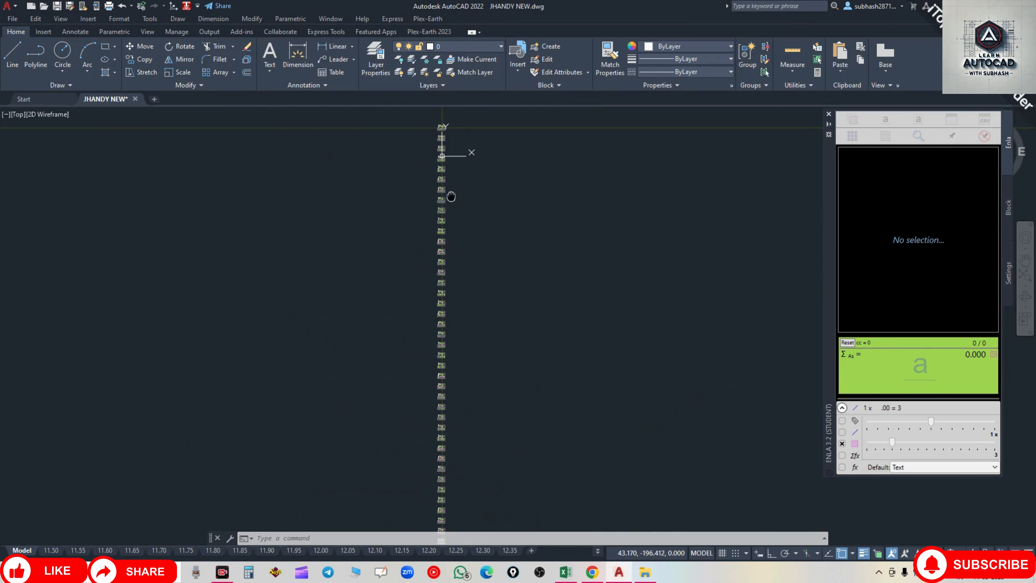
pyautogui.moveTo(450, 197); pyautogui.dragTo(456, 419, button='middle')
# Step: Select the cutting hatch at KM. 0.000 and extend the selection to all similar hatches with Select Similar
pyautogui.scroll(8, 445, 379)
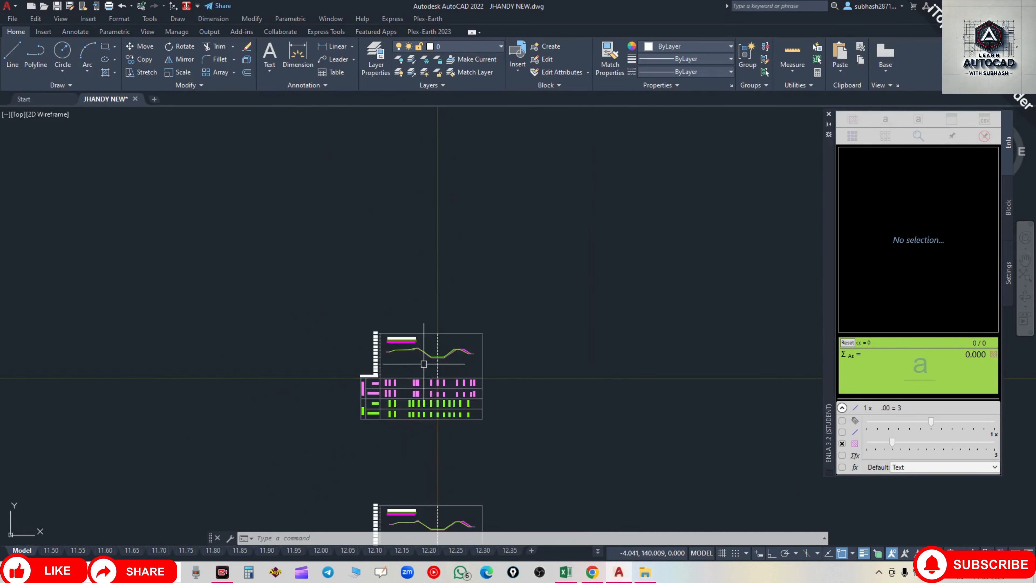
pyautogui.scroll(4, 382, 319)
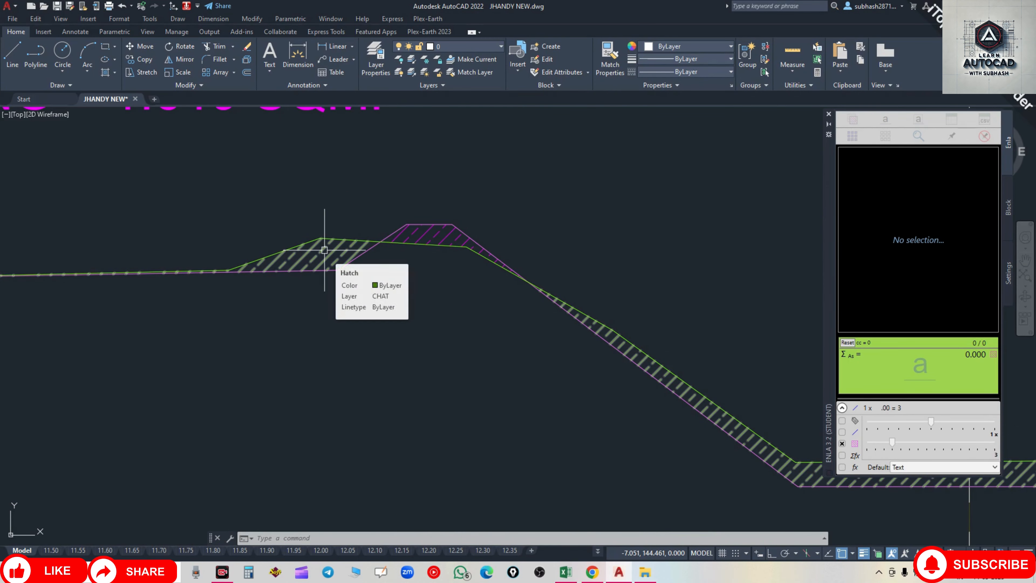
pyautogui.click(325, 250)
pyautogui.scroll(-3, 329, 282)
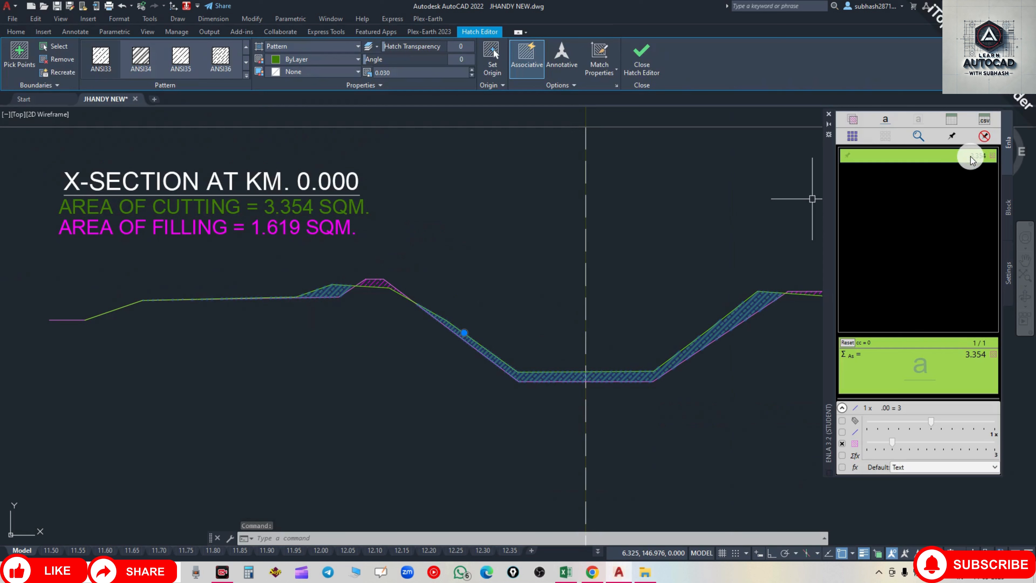
pyautogui.scroll(-2, 316, 240)
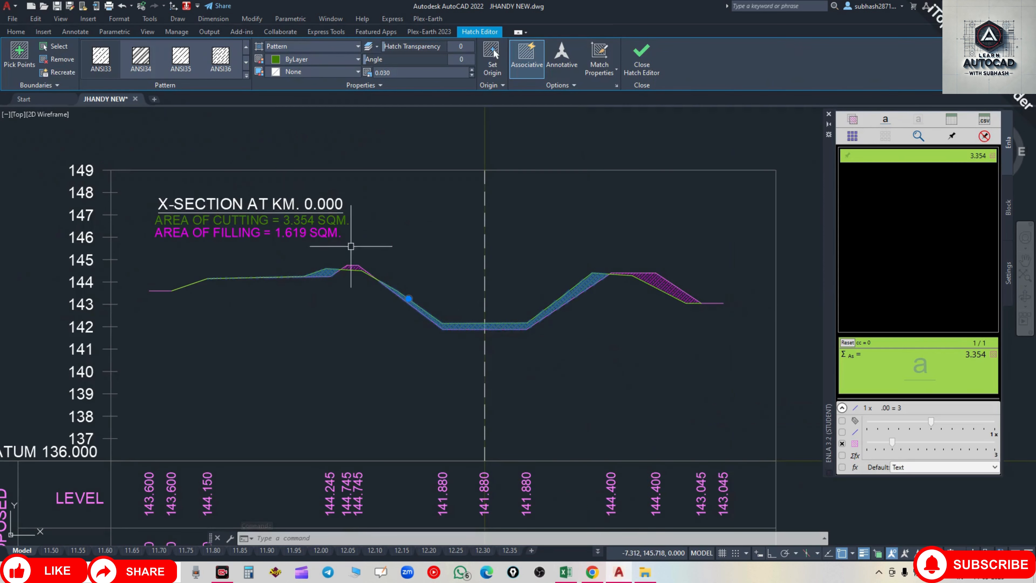
pyautogui.rightClick(398, 265)
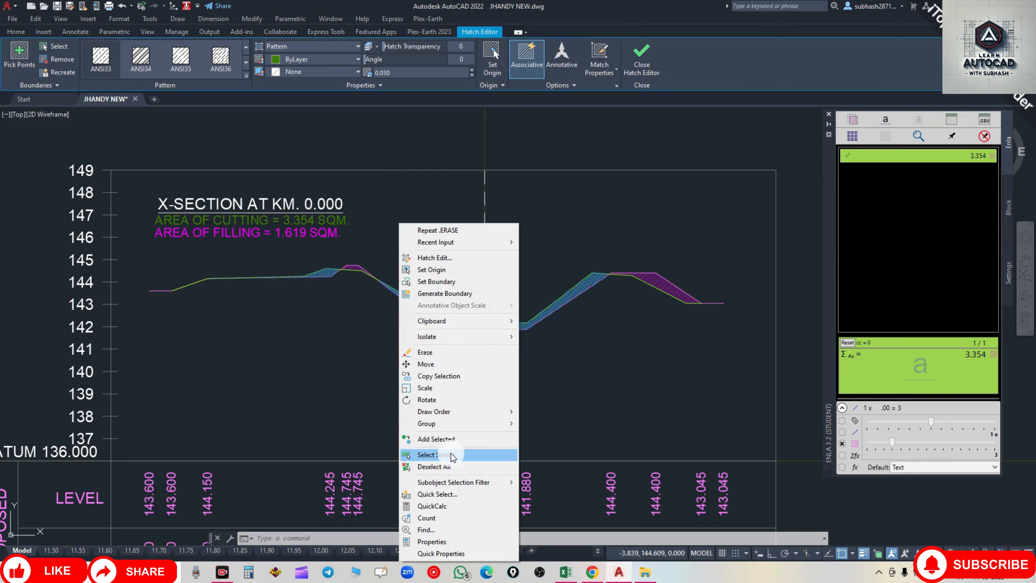
pyautogui.click(437, 455)
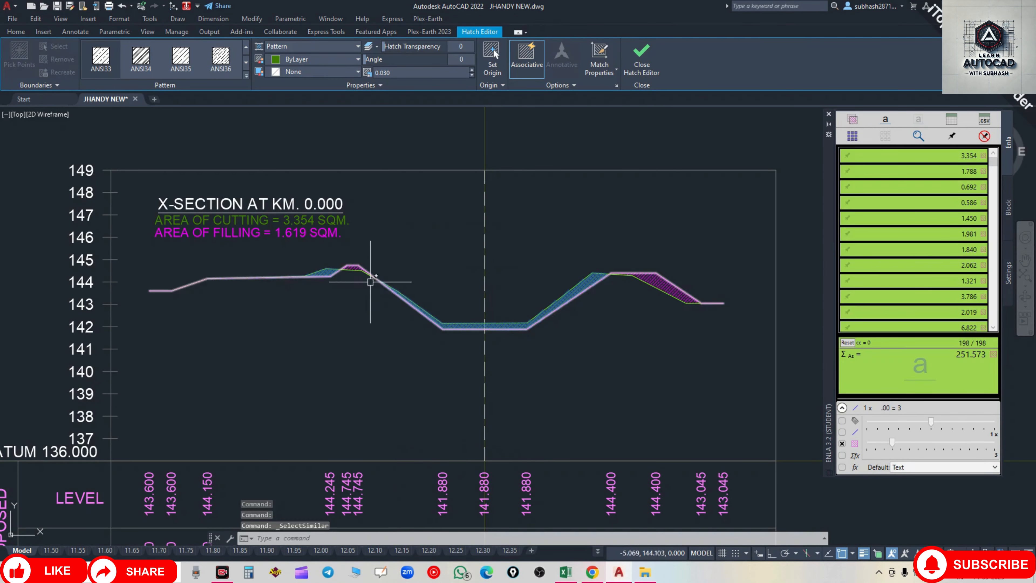
# Step: Compare the cutting areas labelled at KM. 0.050, 0.100 and 0.150 with the order of values in Enla's list
pyautogui.moveTo(391, 412)
pyautogui.mouseDown(button='middle')
pyautogui.moveTo(398, 439)
pyautogui.moveTo(402, 338)
pyautogui.moveTo(398, 399)
pyautogui.moveTo(425, 302)
pyautogui.moveTo(424, 314)
pyautogui.mouseUp(button='middle')
pyautogui.scroll(-2, 429, 420)
pyautogui.moveTo(406, 458); pyautogui.dragTo(436, 264, button='middle')
pyautogui.scroll(4, 406, 416)
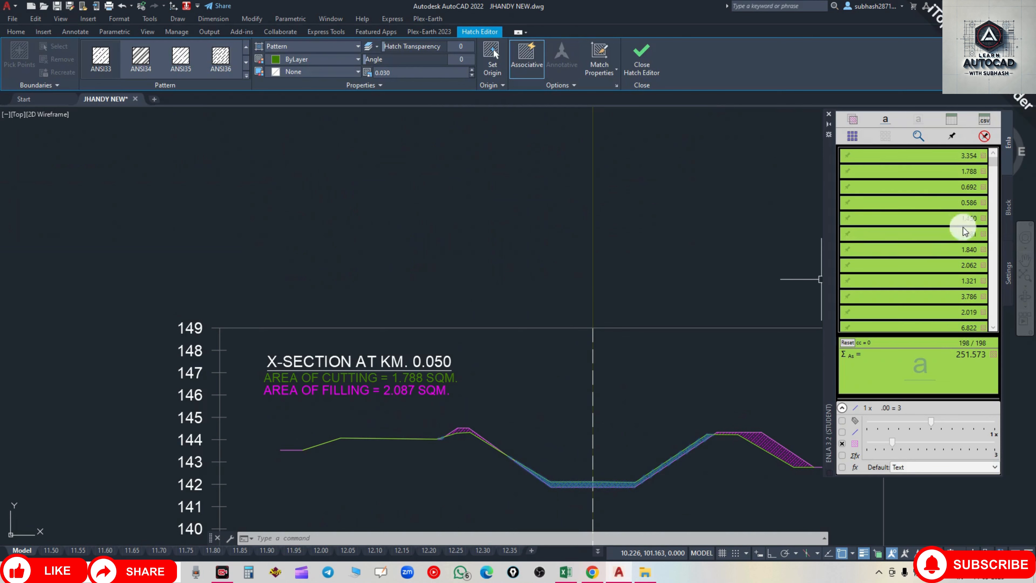
pyautogui.scroll(-8, 461, 294)
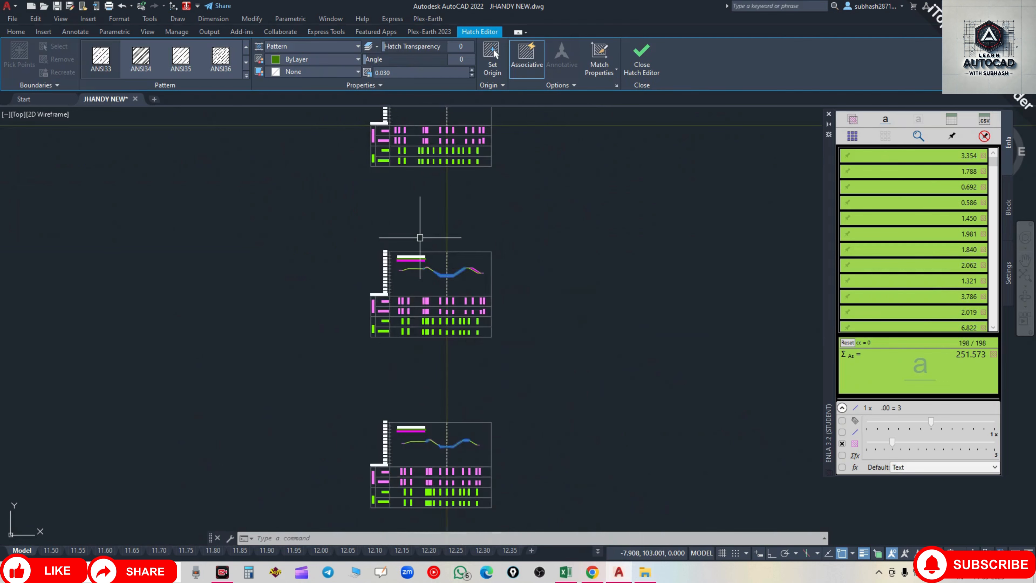
pyautogui.scroll(10, 449, 298)
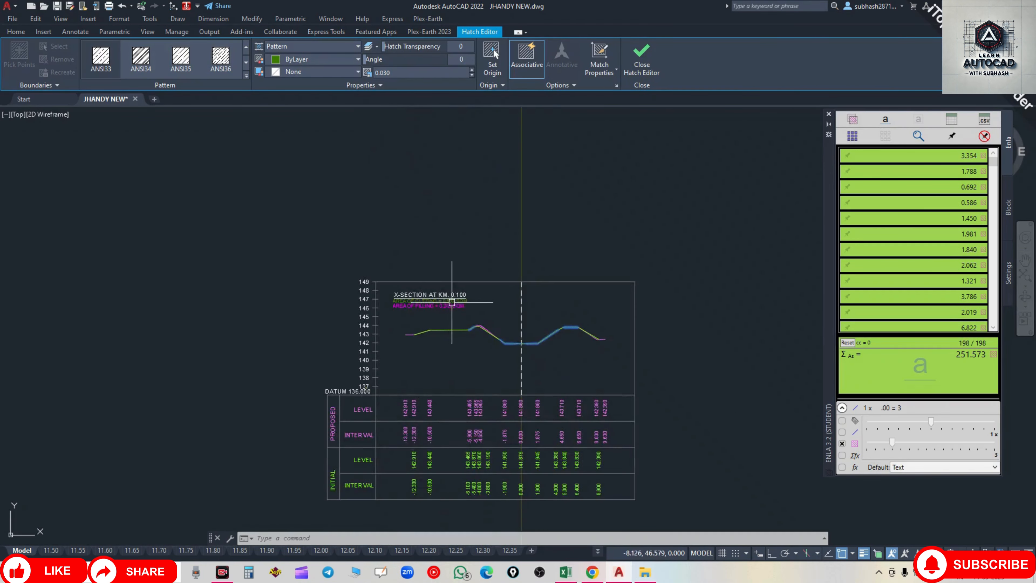
pyautogui.click(889, 237)
pyautogui.click(965, 192)
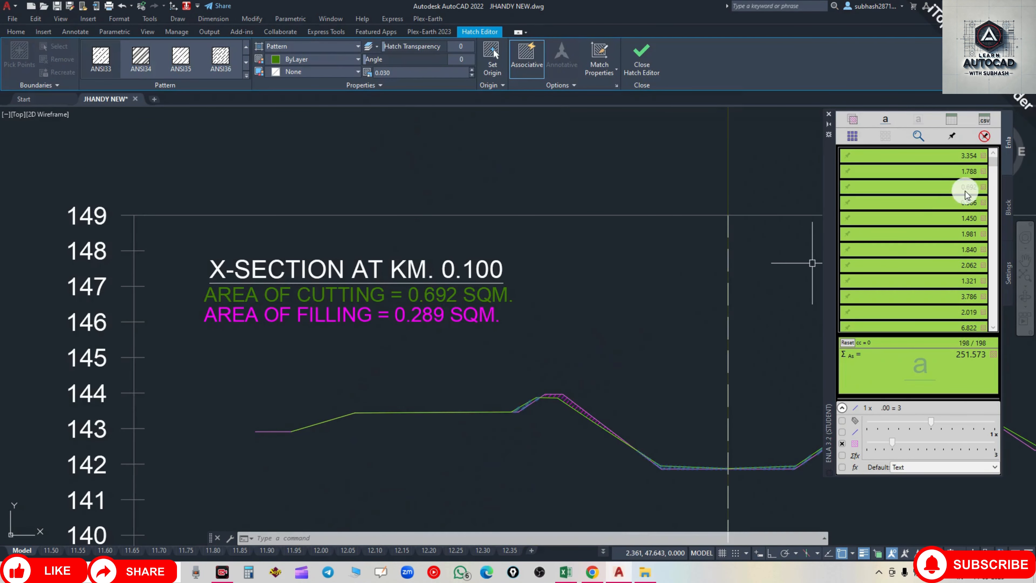
pyautogui.scroll(-10, 428, 312)
pyautogui.moveTo(416, 392); pyautogui.dragTo(418, 176, button='middle')
pyautogui.scroll(6, 408, 284)
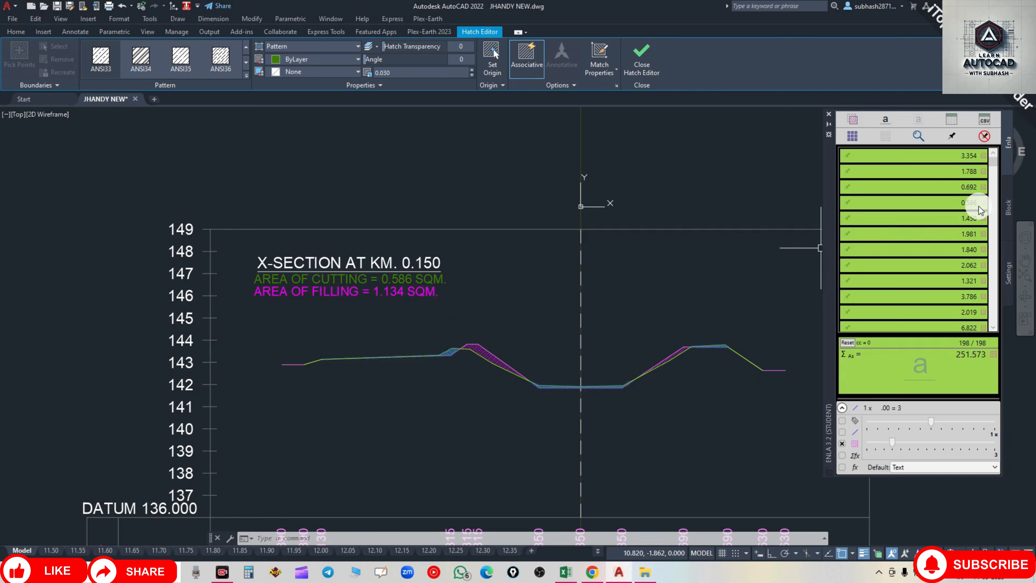
# Step: Inspect the selected cutting hatches down to the last cross-section, then return to KM. 0.000 to check its area against Enla's list
pyautogui.scroll(-10, 469, 257)
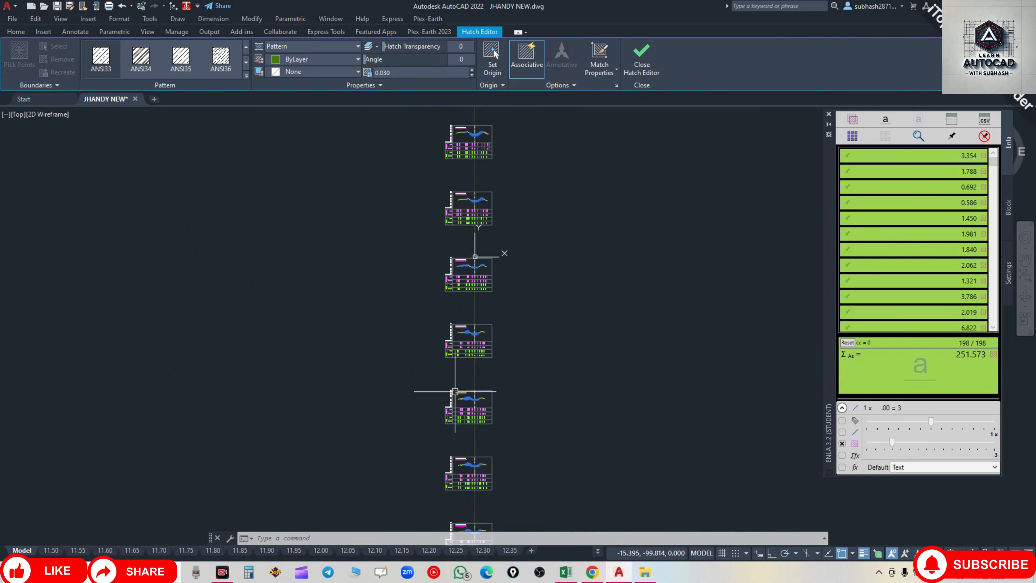
pyautogui.scroll(-6, 455, 391)
pyautogui.moveTo(407, 432); pyautogui.dragTo(475, 178, button='middle')
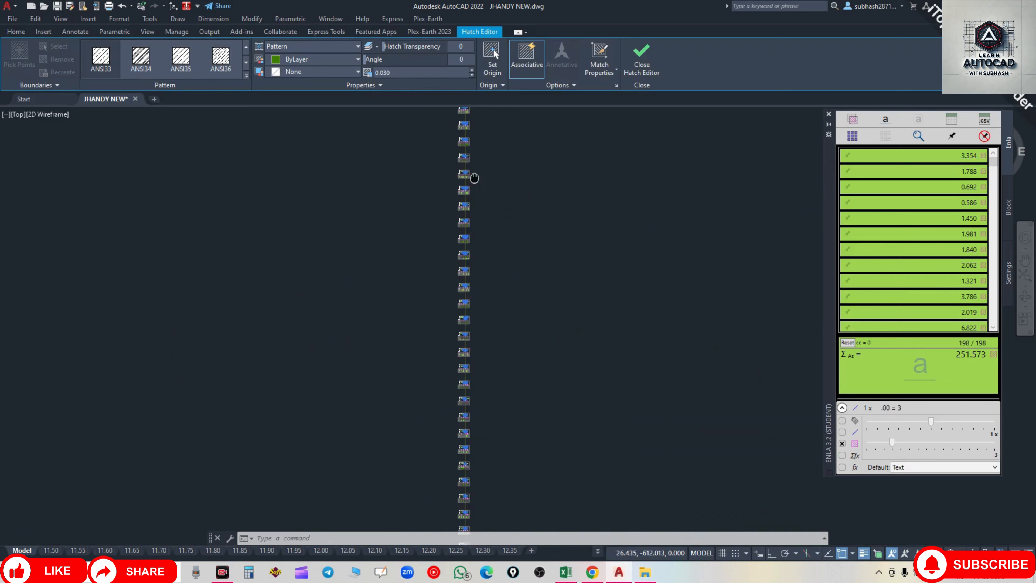
pyautogui.moveTo(474, 381); pyautogui.dragTo(479, 173, button='middle')
pyautogui.moveTo(479, 390); pyautogui.dragTo(488, 173, button='middle')
pyautogui.moveTo(490, 424); pyautogui.dragTo(479, 234, button='middle')
pyautogui.scroll(-1, 469, 243)
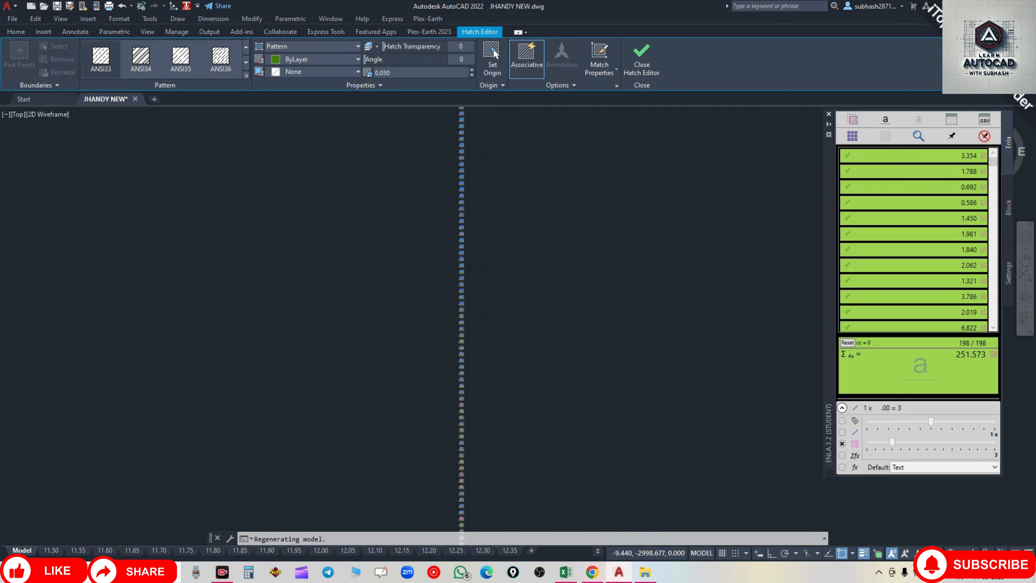
pyautogui.scroll(-2, 459, 232)
pyautogui.moveTo(472, 356); pyautogui.dragTo(469, 151, button='middle')
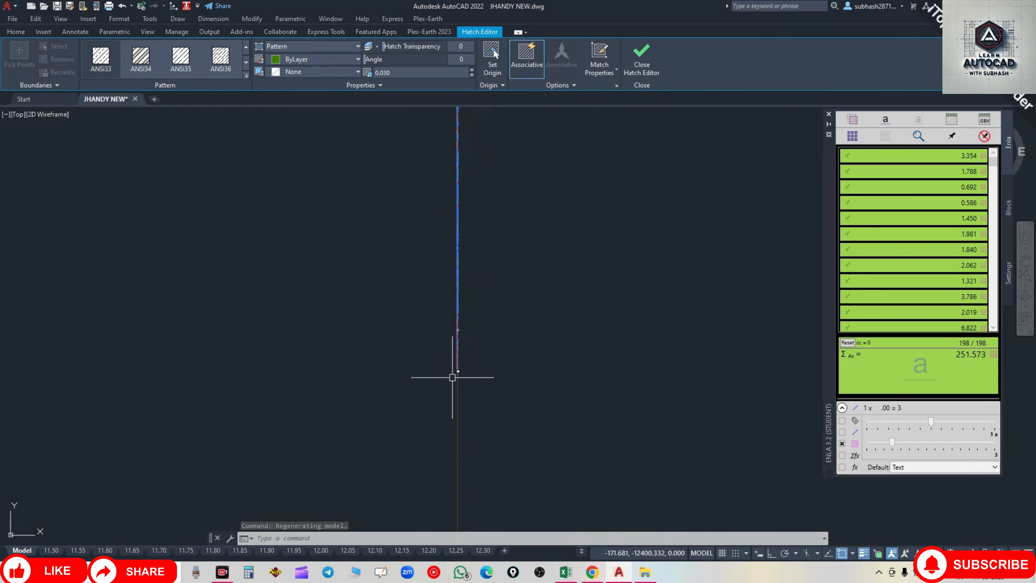
pyautogui.scroll(4, 456, 379)
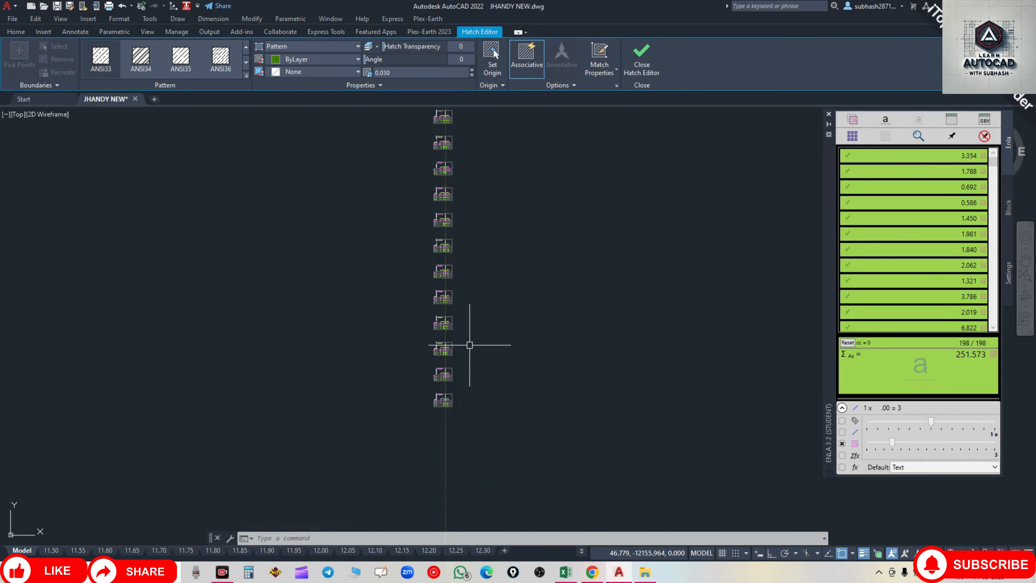
pyautogui.scroll(-7, 469, 366)
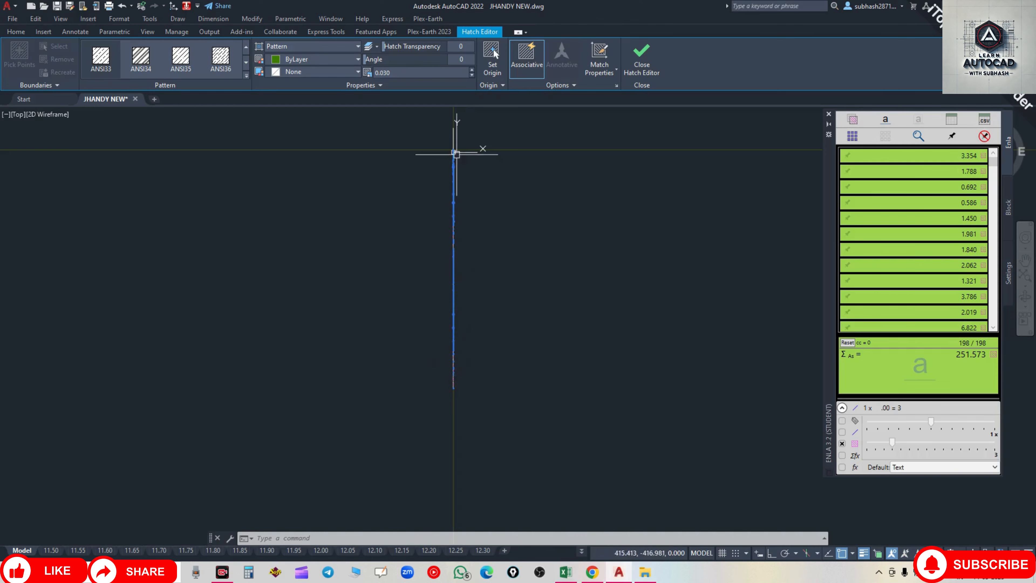
pyautogui.scroll(2, 455, 146)
pyautogui.scroll(3, 456, 146)
pyautogui.scroll(4, 411, 225)
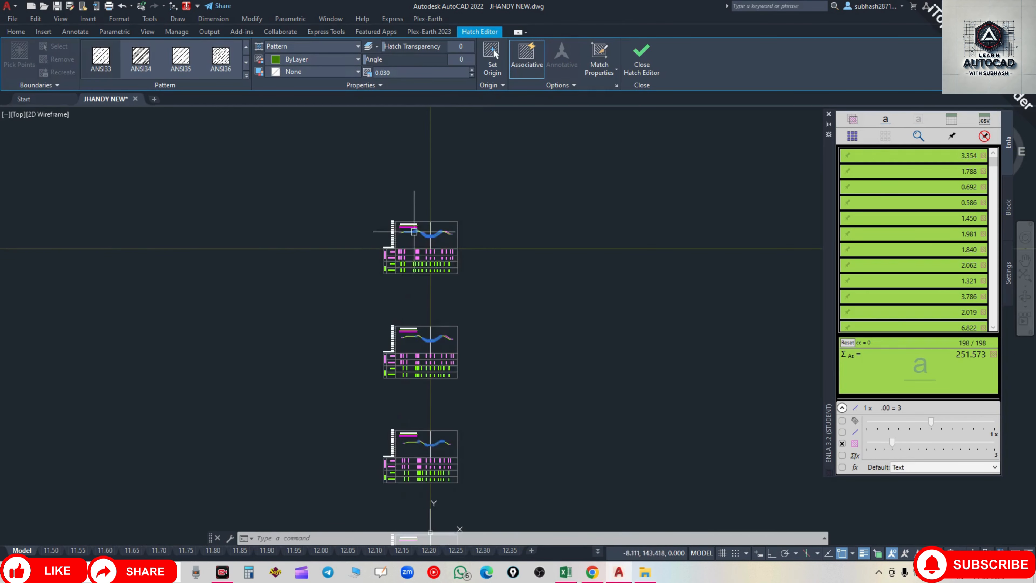
pyautogui.scroll(2, 416, 227)
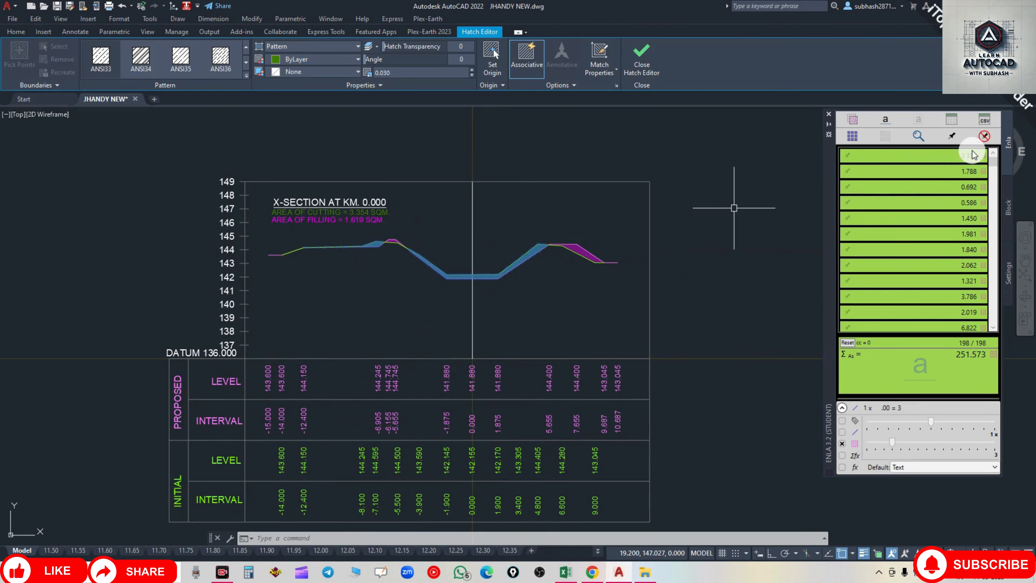
# Step: Export Enla's cutting-area values to the Desktop as a comma separated file named export123
pyautogui.moveTo(989, 161); pyautogui.dragTo(994, 190)
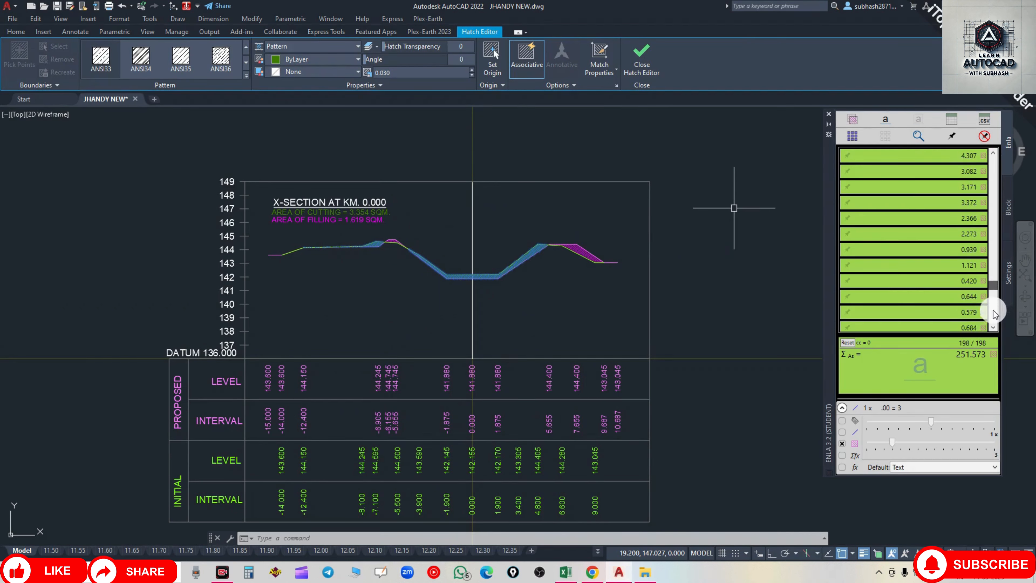
pyautogui.moveTo(995, 327); pyautogui.dragTo(998, 142)
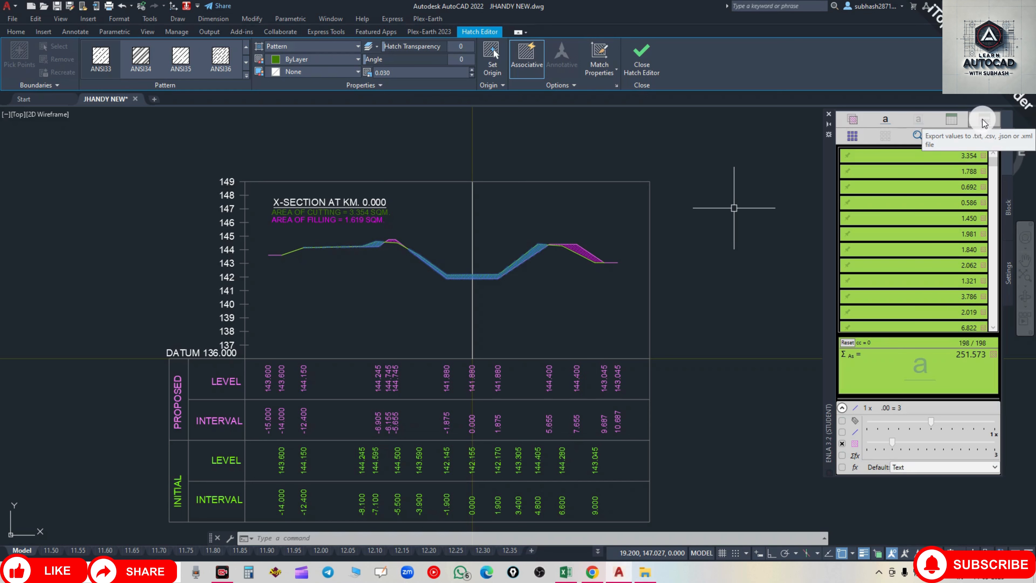
pyautogui.click(984, 121)
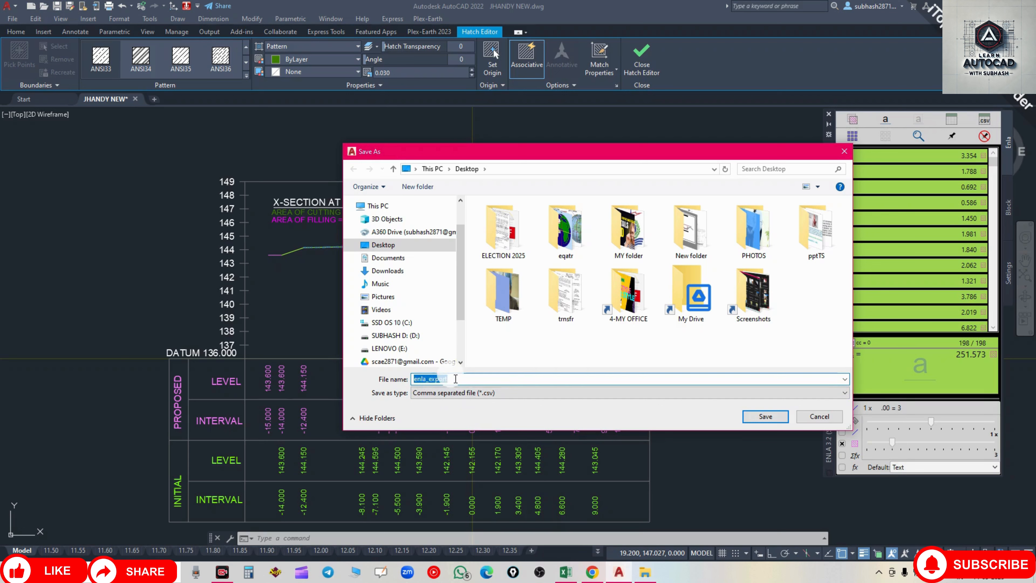
pyautogui.moveTo(414, 379); pyautogui.dragTo(461, 379)
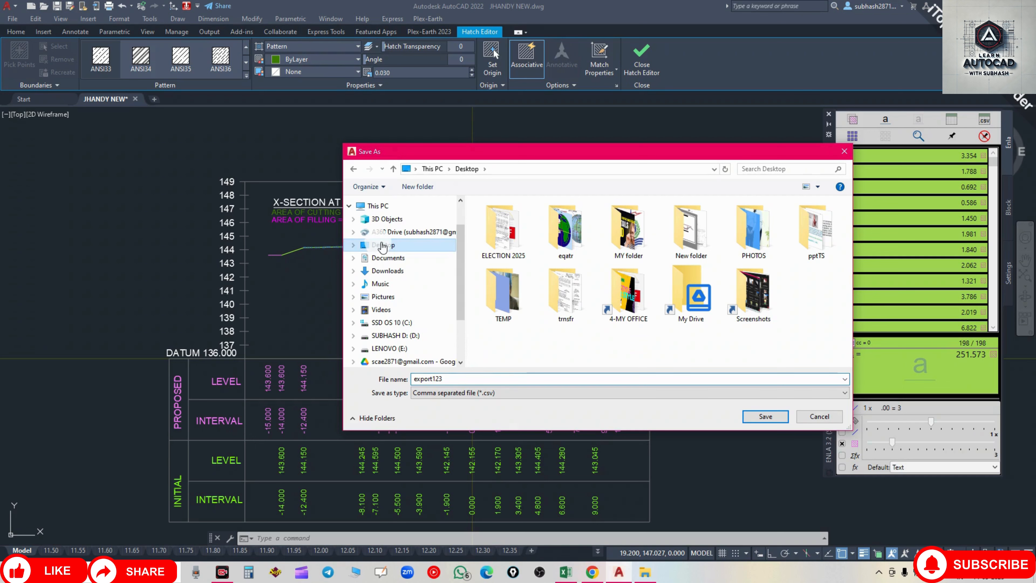
pyautogui.click(449, 394)
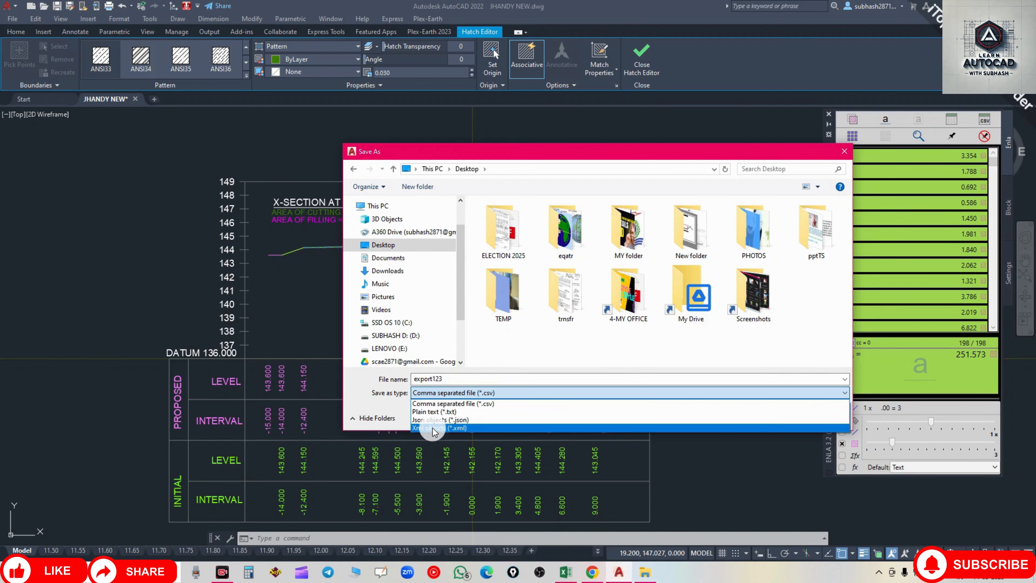
pyautogui.click(437, 404)
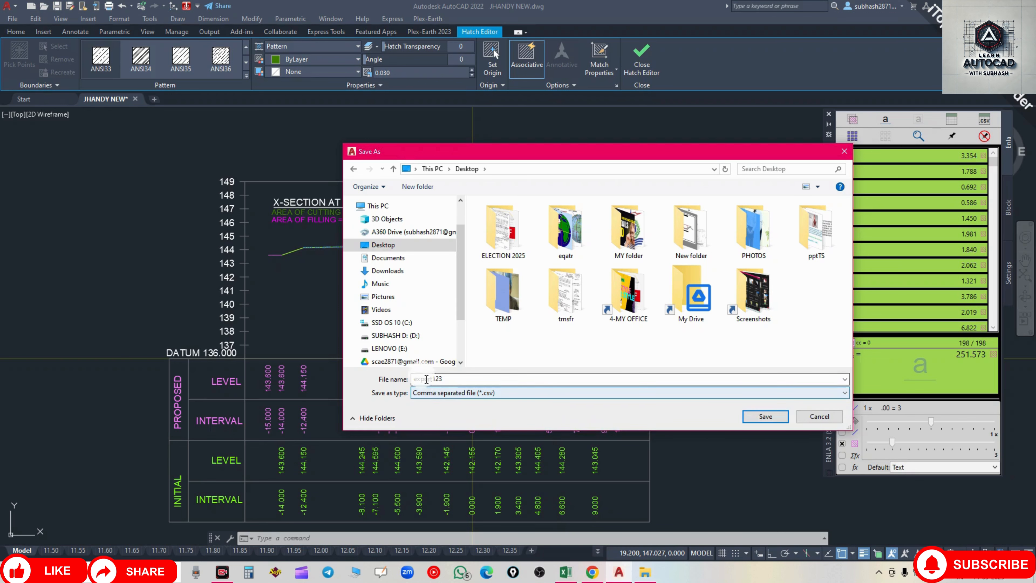
pyautogui.click(758, 418)
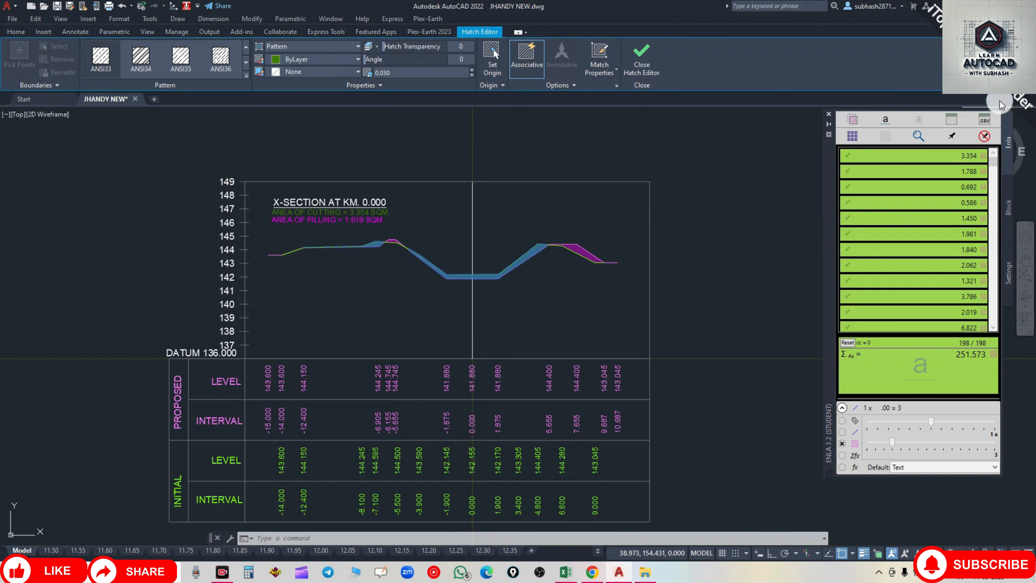
# Step: Switch to the Windows desktop and open the export123 file in Excel
pyautogui.hotkey('alt', 'Tab')
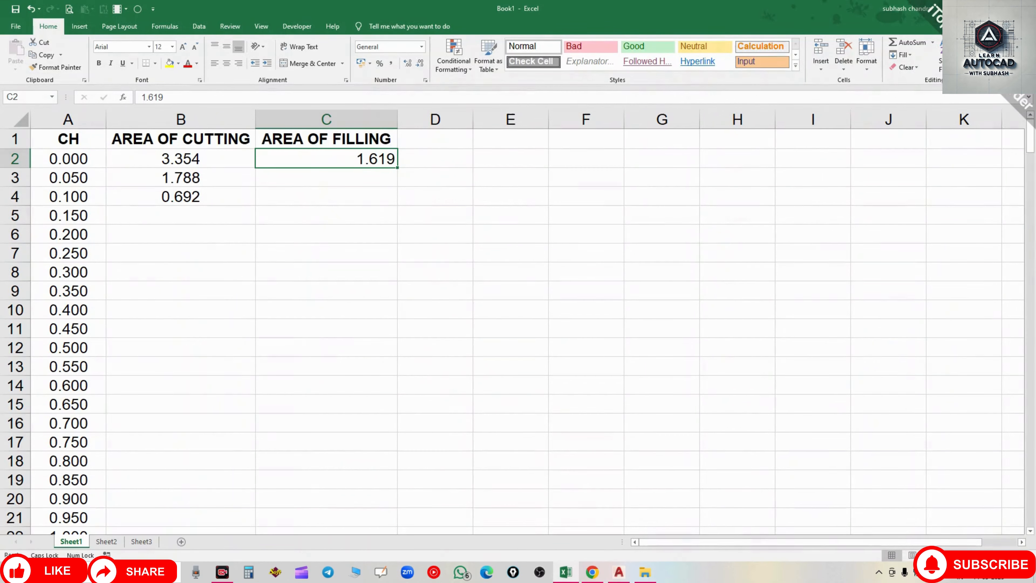
pyautogui.hotkey('alt', 'Tab')
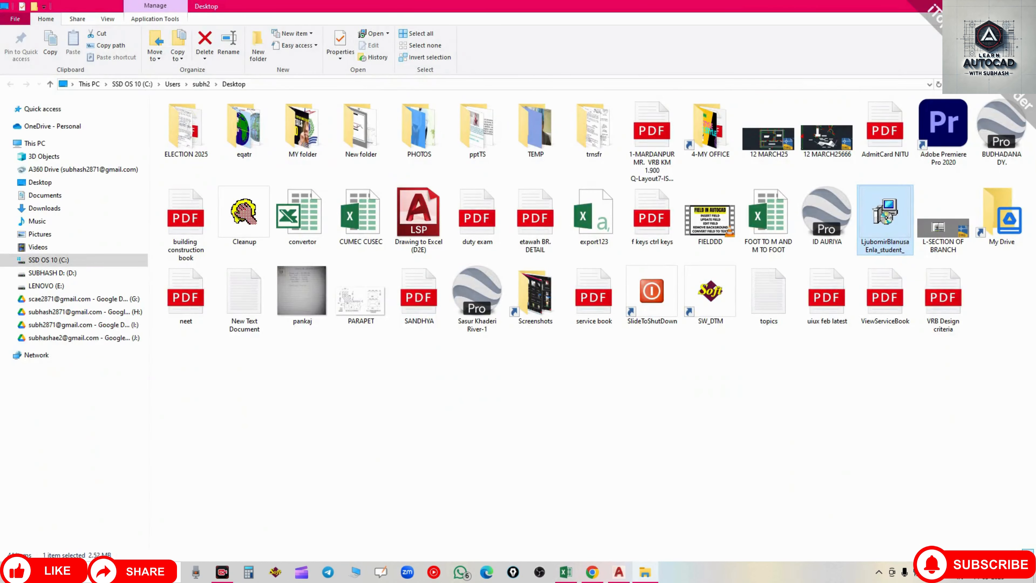
pyautogui.hotkey('alt', 'Tab')
pyautogui.click(974, 10)
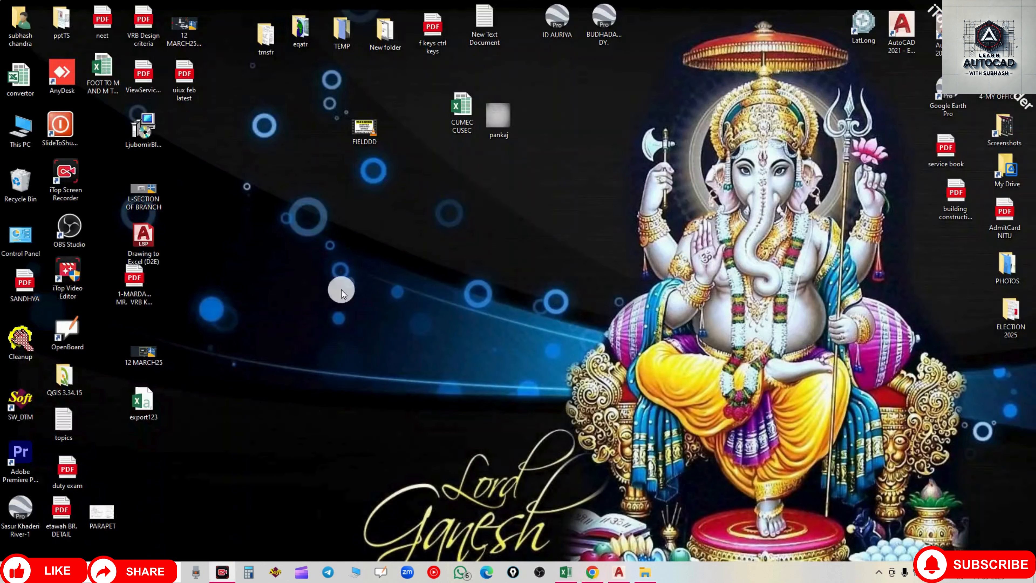
pyautogui.click(236, 406)
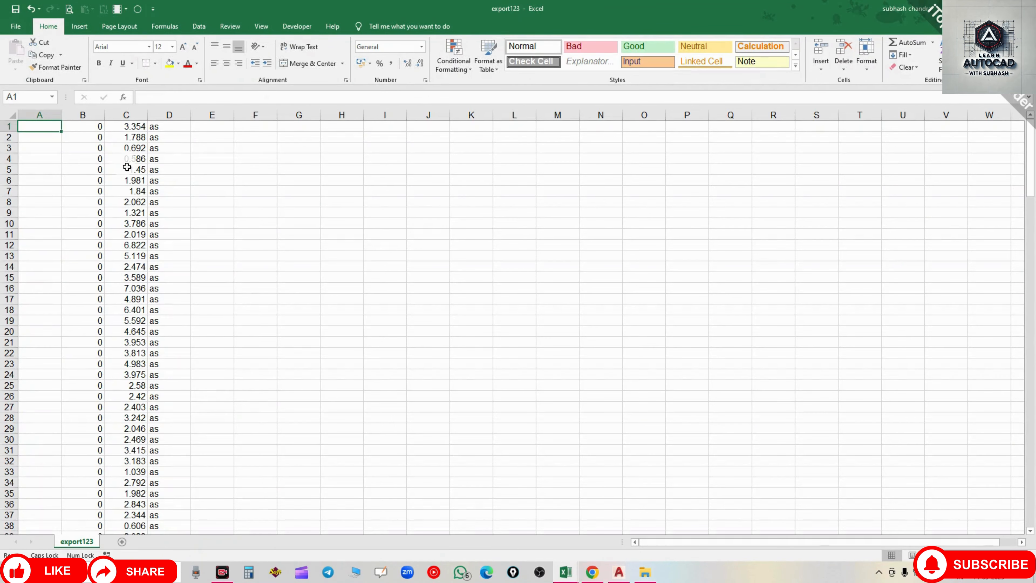
# Step: Copy all the exported cutting-area values in column C of export123, from C1 down to row 198
pyautogui.click(92, 127)
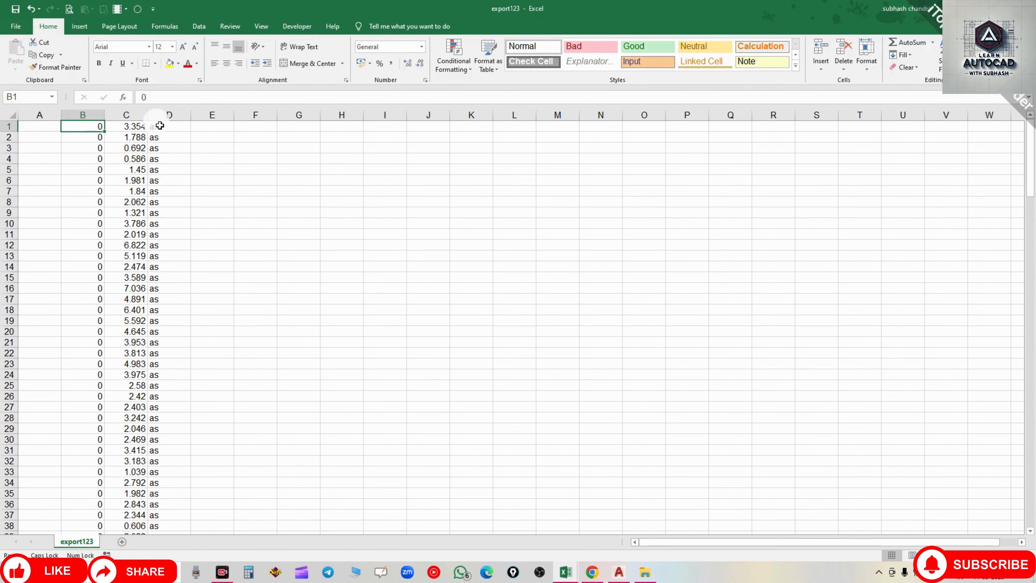
pyautogui.click(160, 126)
pyautogui.click(83, 134)
pyautogui.scroll(-3, 115, 457)
pyautogui.scroll(3, 140, 389)
pyautogui.click(138, 127)
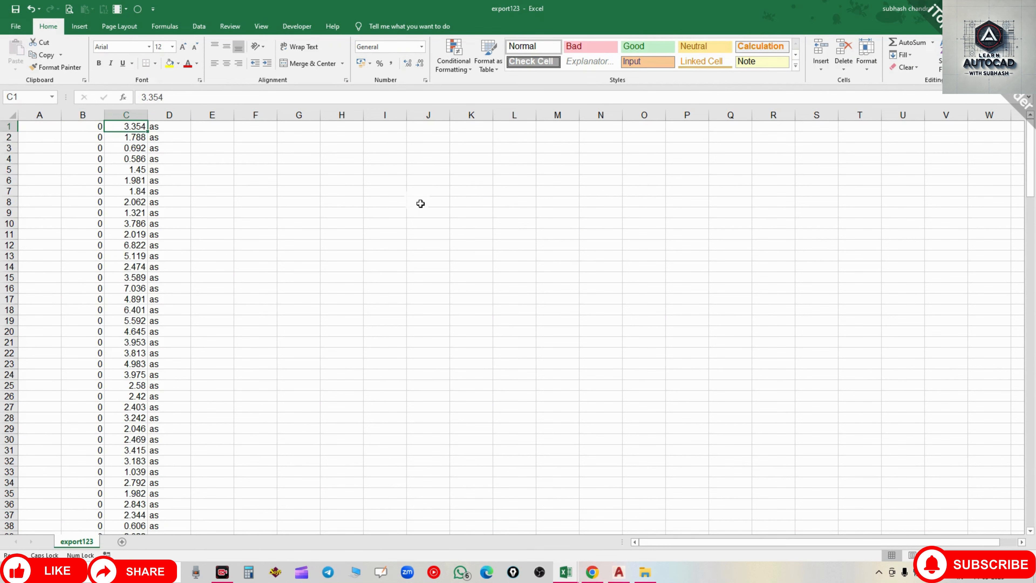
pyautogui.hotkey('ctrl', 'shift', 'Down')
pyautogui.hotkey('ctrl', 'q')
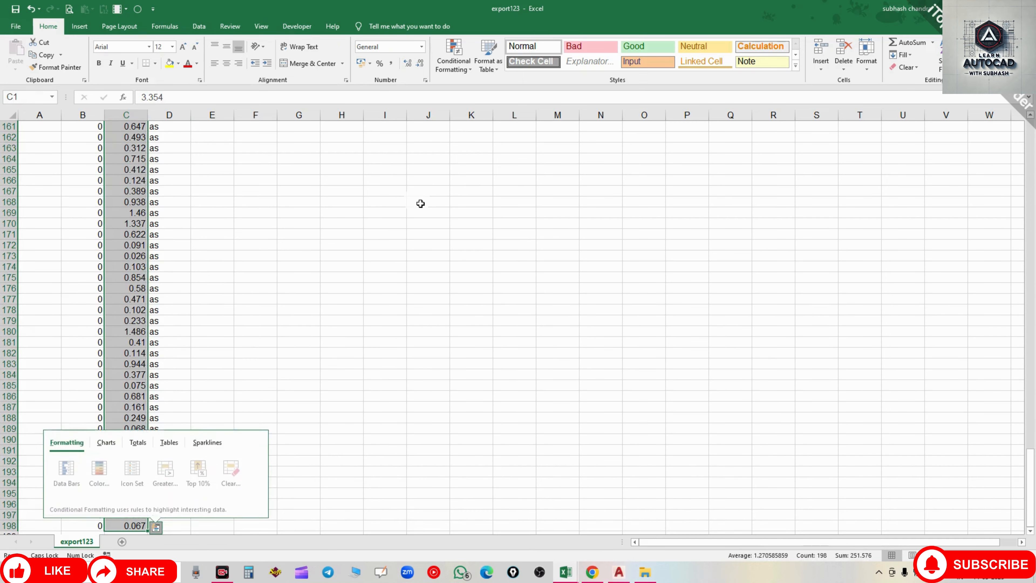
pyautogui.press('Escape')
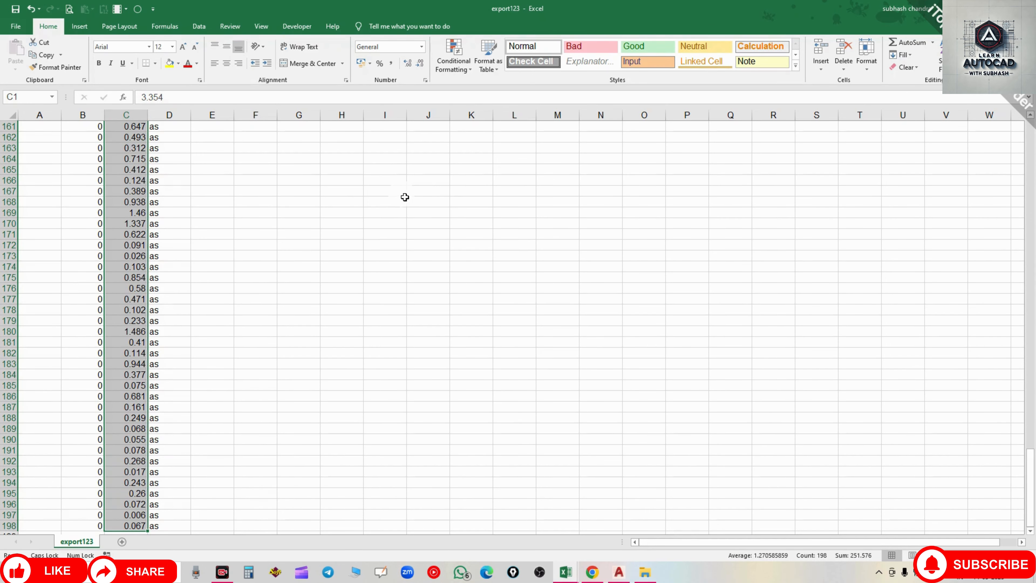
pyautogui.hotkey('ctrl', 'c')
# Step: Paste the copied cutting areas as values into Book1, starting at cell D2
pyautogui.moveTo(566, 573)
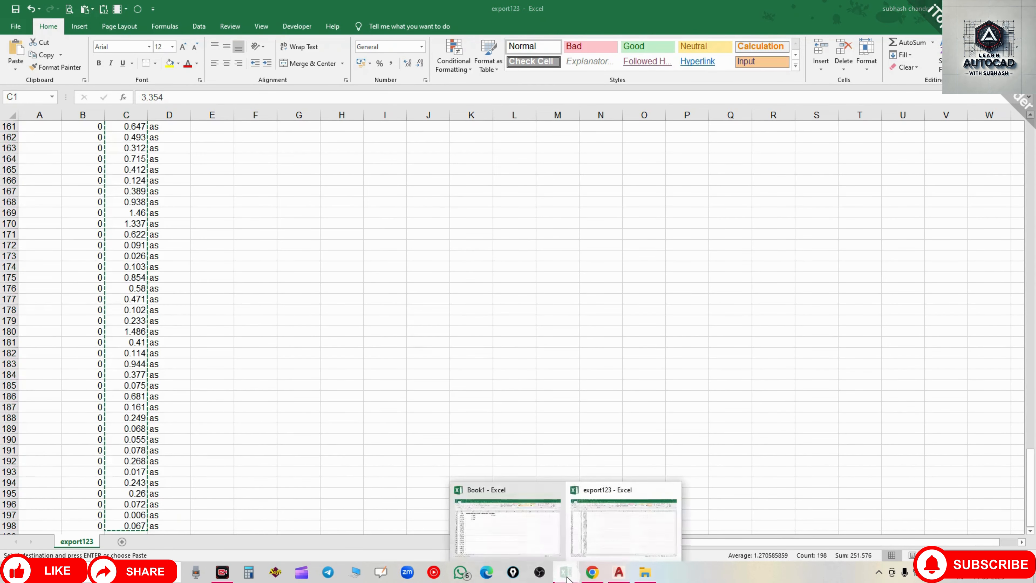
pyautogui.moveTo(546, 520)
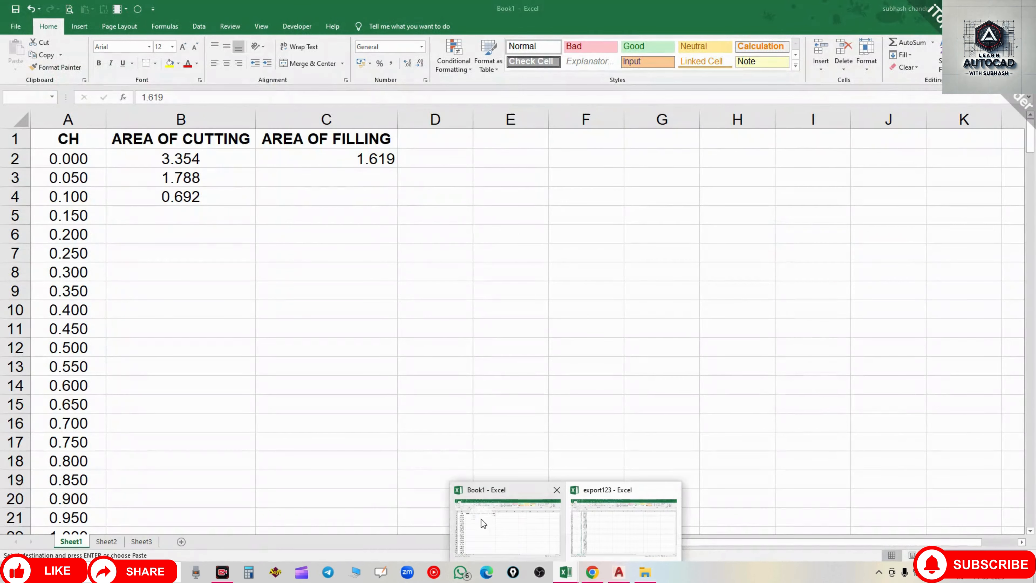
pyautogui.click(481, 520)
pyautogui.click(410, 163)
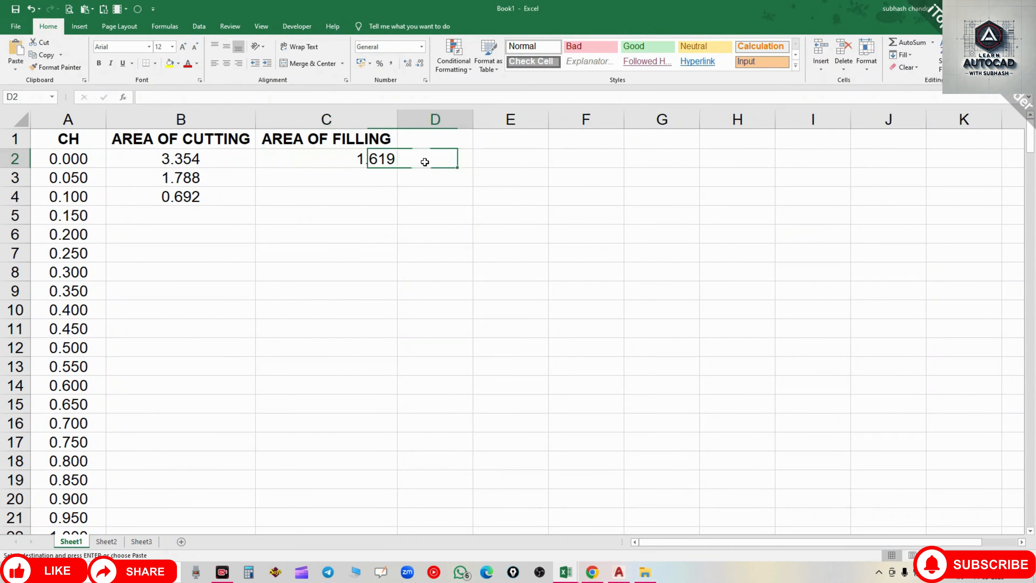
pyautogui.click(16, 70)
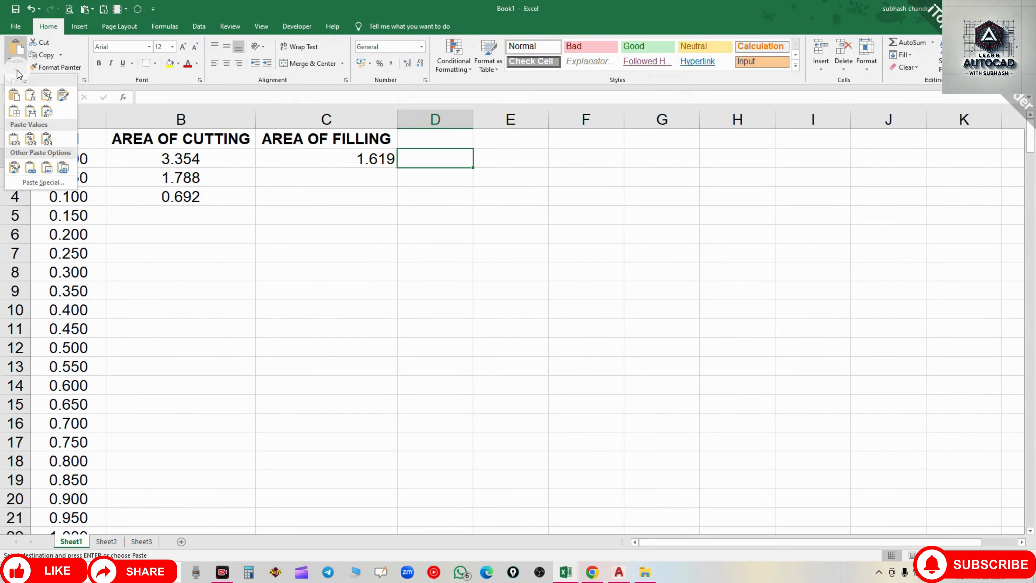
pyautogui.click(16, 140)
# Step: Compare the pasted areas in column D with the manually entered cutting areas in B2 to B4, and look down the list
pyautogui.click(422, 164)
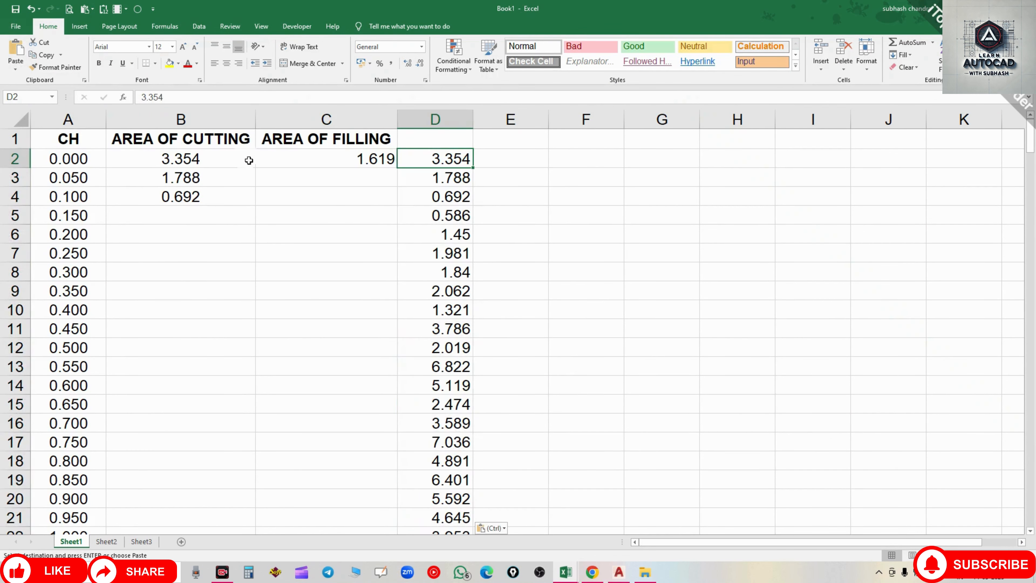
pyautogui.click(203, 158)
pyautogui.click(430, 159)
pyautogui.click(214, 179)
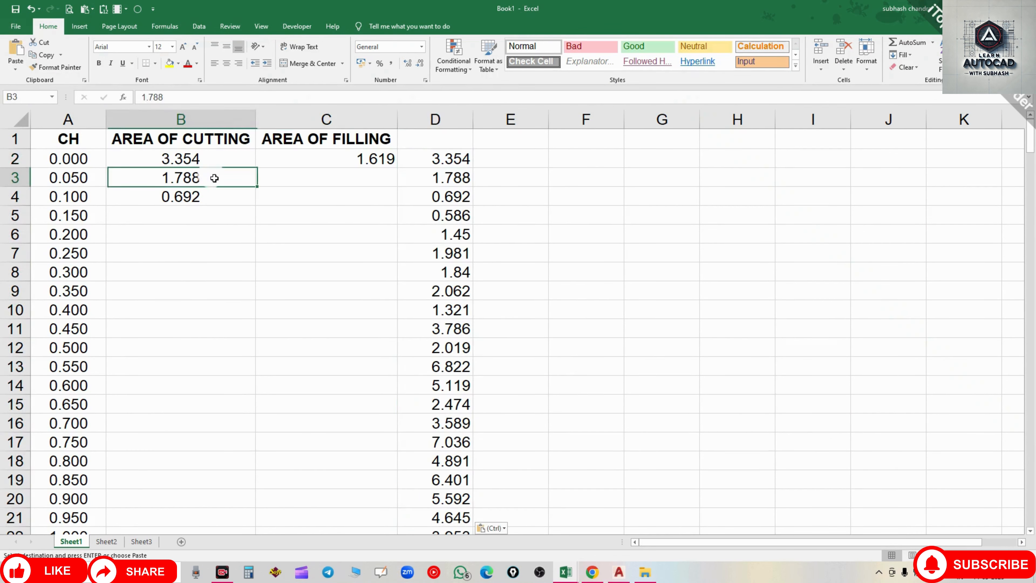
pyautogui.click(446, 179)
pyautogui.click(212, 197)
pyautogui.click(420, 201)
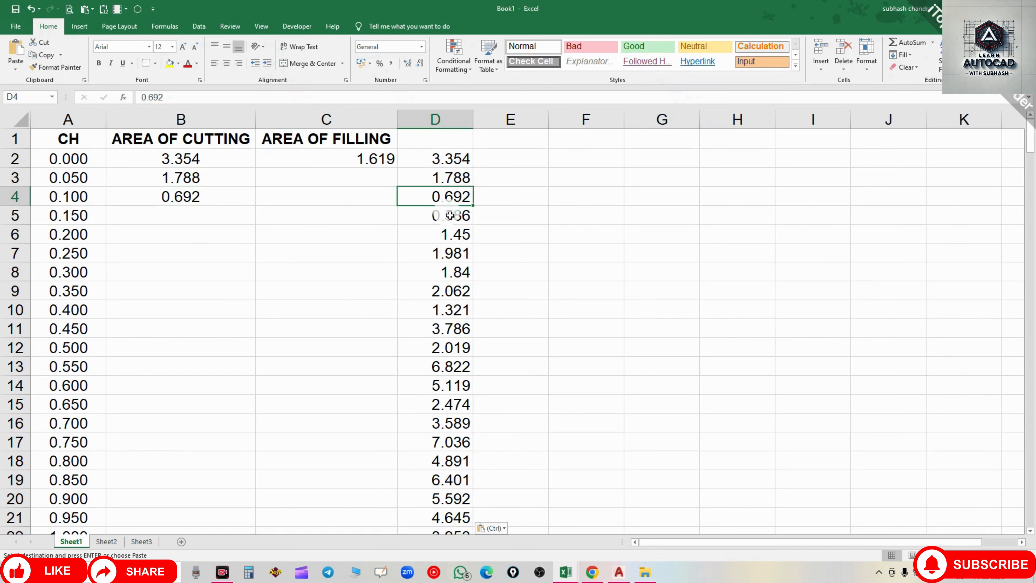
pyautogui.scroll(-12, 416, 331)
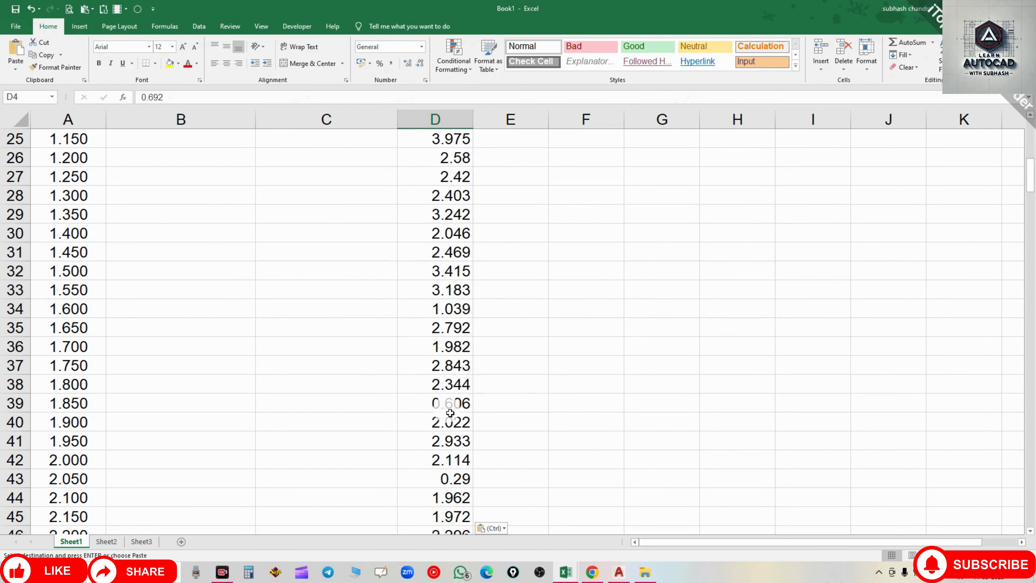
pyautogui.scroll(12, 444, 424)
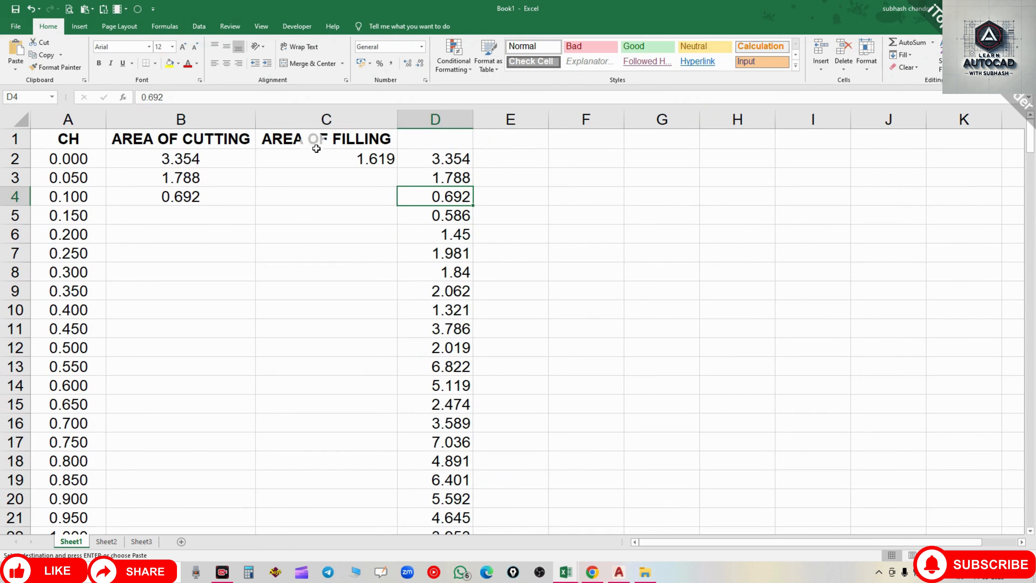
# Step: Copy the AREA OF CUTTING heading into cell D1 and fit column D to its width
pyautogui.click(162, 140)
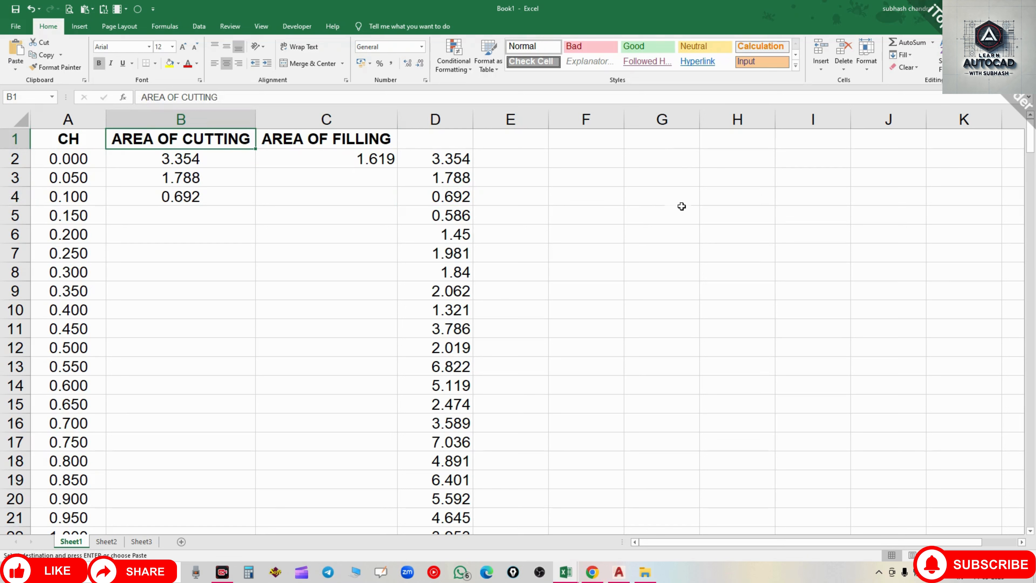
pyautogui.press('Right')
pyautogui.press('Right')
pyautogui.press('Return')
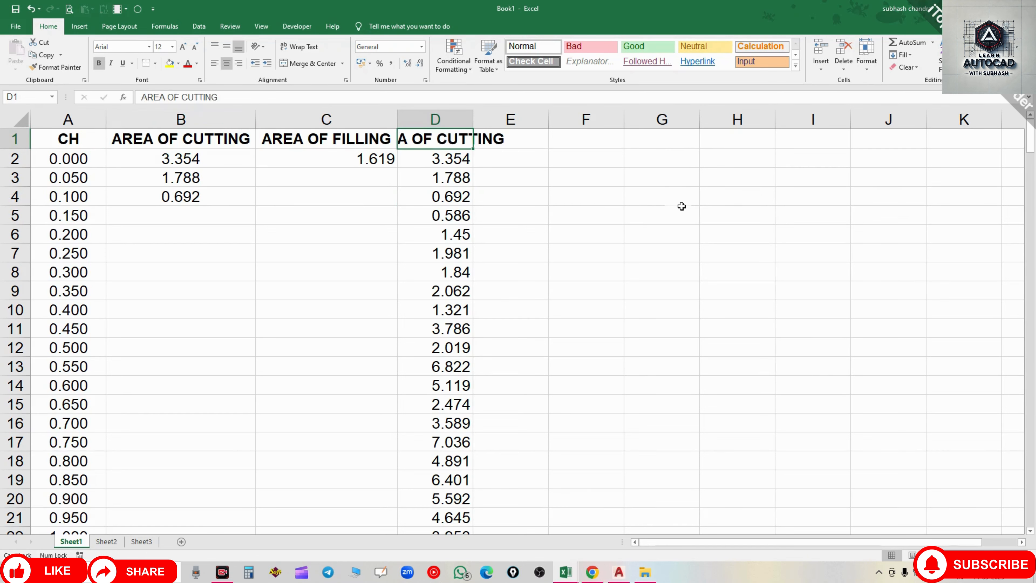
pyautogui.doubleClick(473, 110)
# Step: Copy the AREA OF FILLING heading into cell E1 and fit column E to its width
pyautogui.click(556, 136)
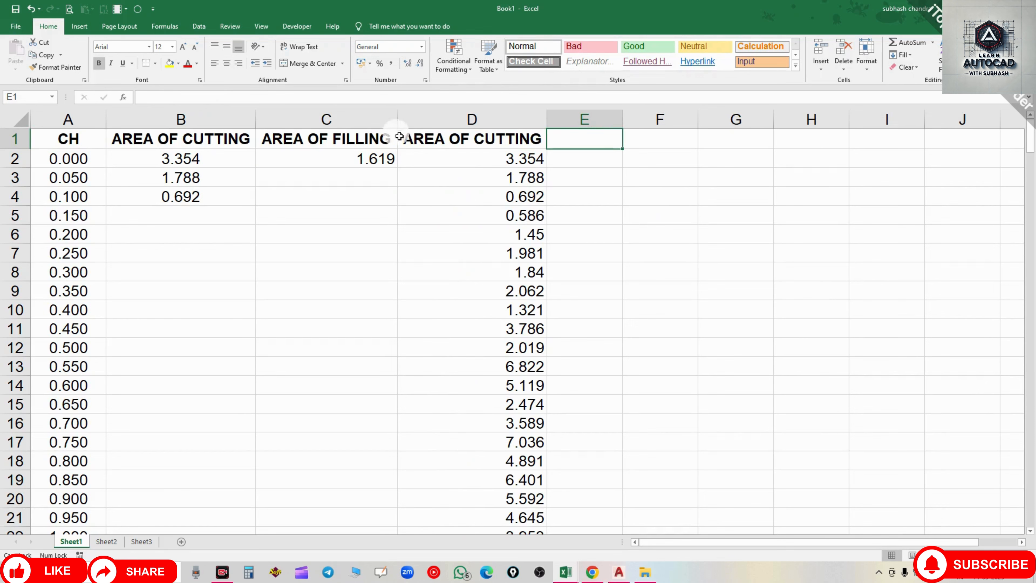
pyautogui.click(359, 137)
pyautogui.hotkey('ctrl', 'c')
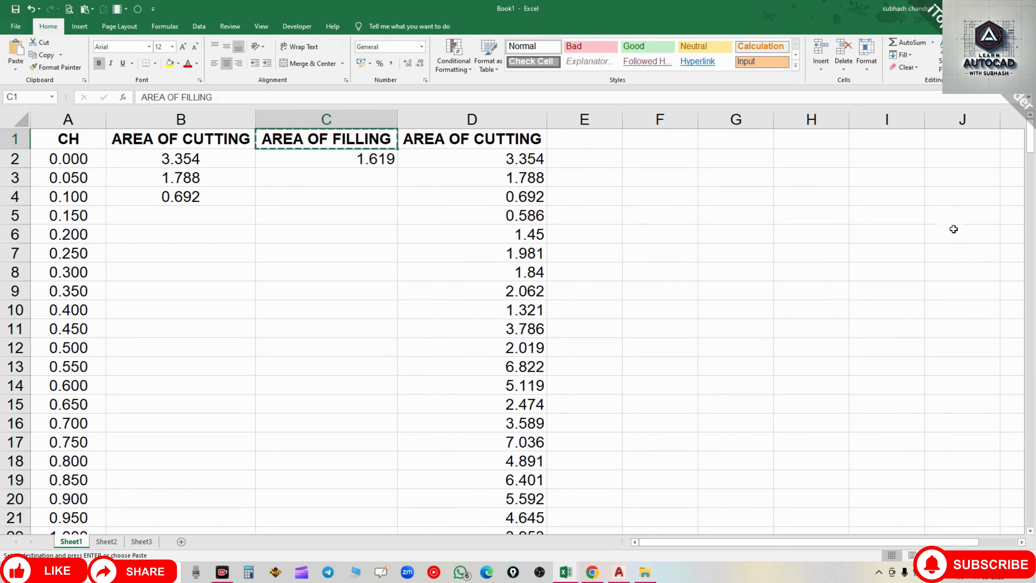
pyautogui.press('Right')
pyautogui.press('Right')
pyautogui.press('Right')
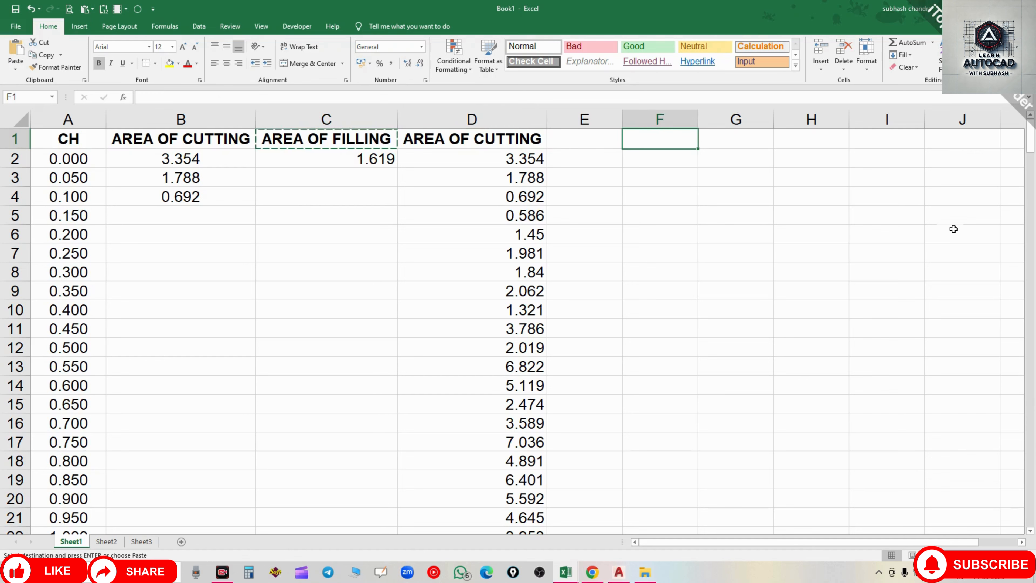
pyautogui.press('Left')
pyautogui.press('Return')
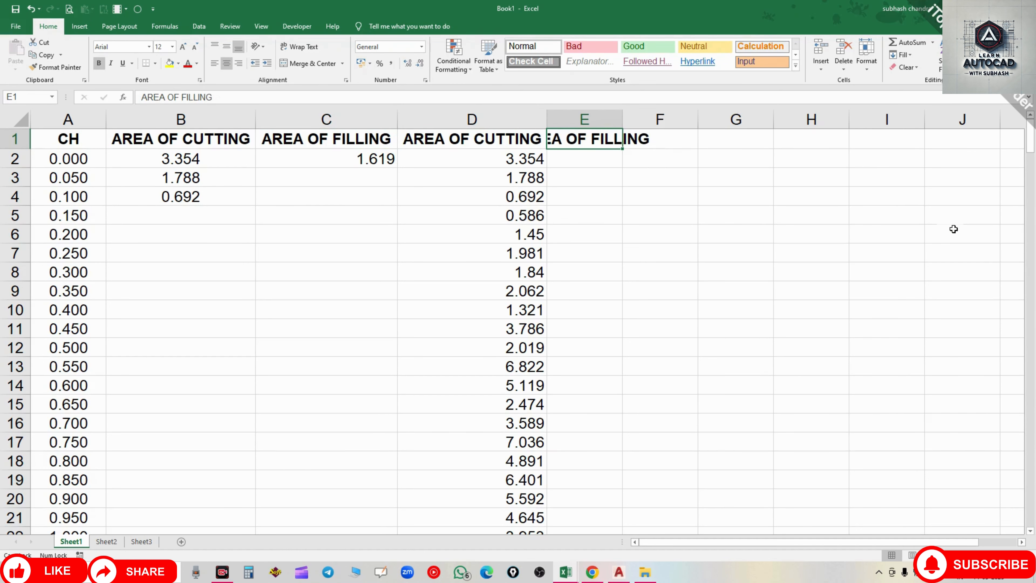
pyautogui.doubleClick(623, 116)
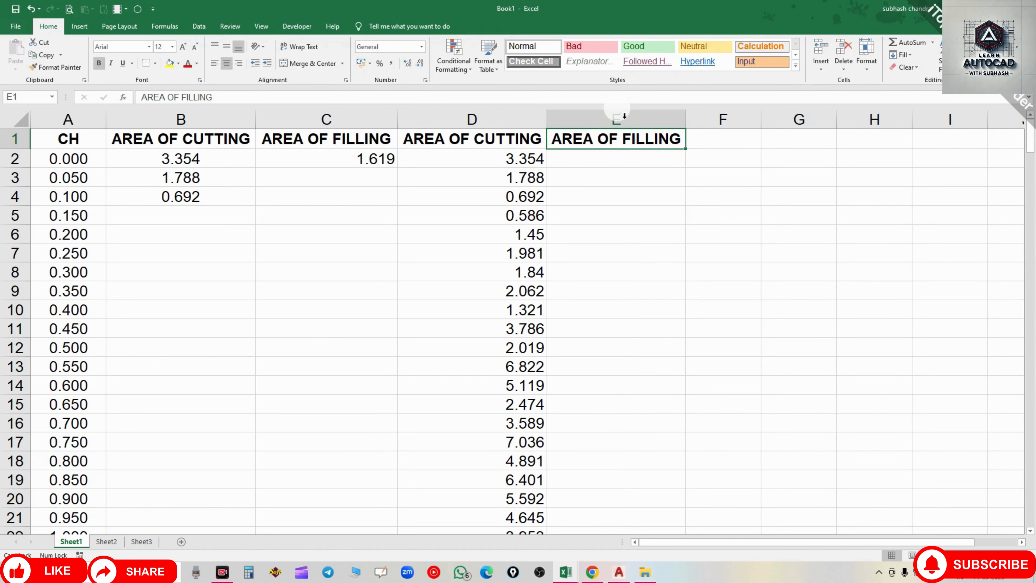
# Step: Switch to AutoCAD, clear the cutting hatch selection, and select the magenta filling hatch at KM. 0.000
pyautogui.click(620, 573)
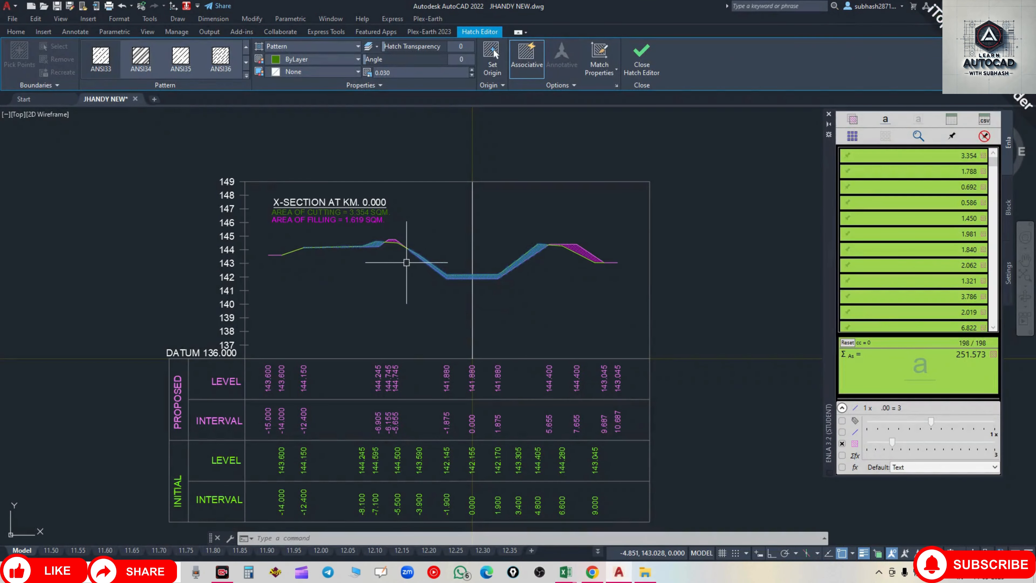
pyautogui.press('Escape')
pyautogui.press('Escape')
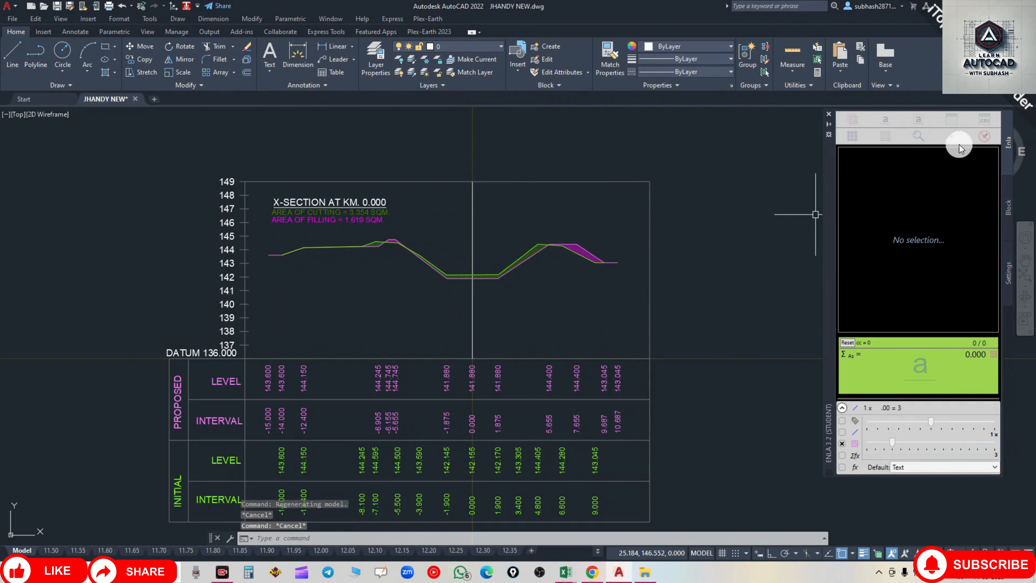
pyautogui.scroll(4, 578, 248)
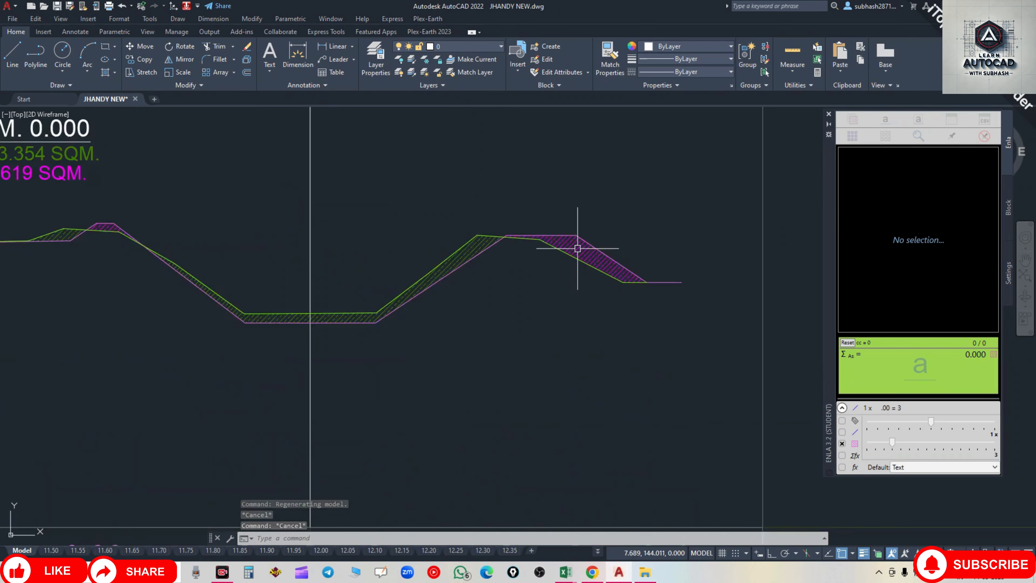
pyautogui.scroll(4, 577, 248)
pyautogui.click(575, 239)
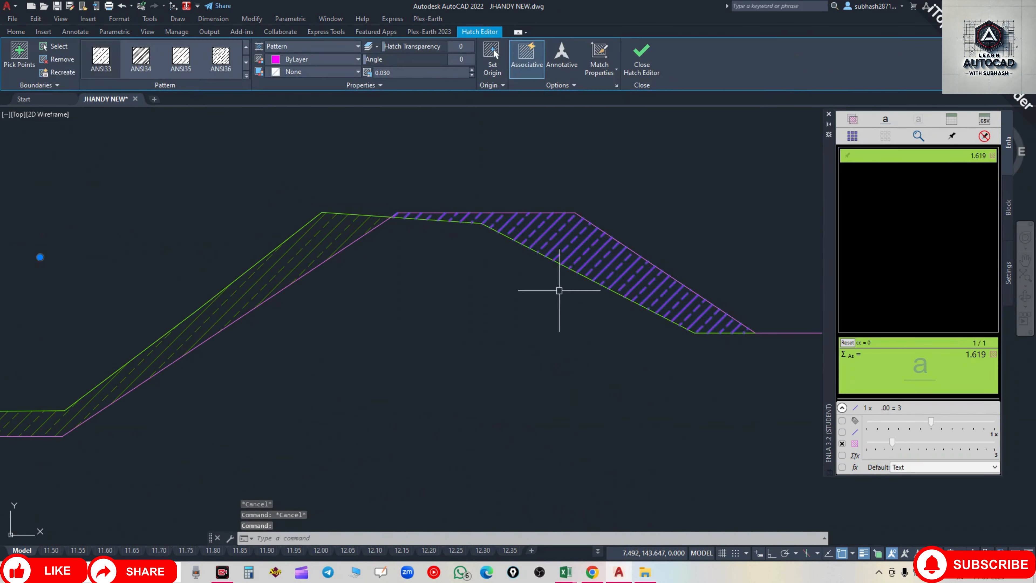
# Step: Select all filling hatches in the drawing that are similar to the selected one at KM. 0.000
pyautogui.scroll(-8, 559, 290)
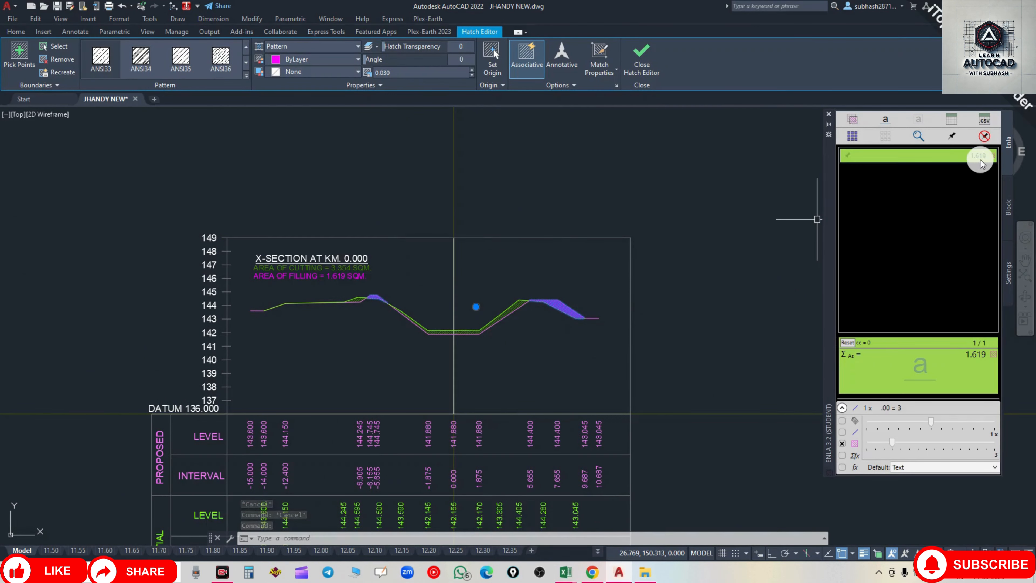
pyautogui.scroll(-2, 423, 282)
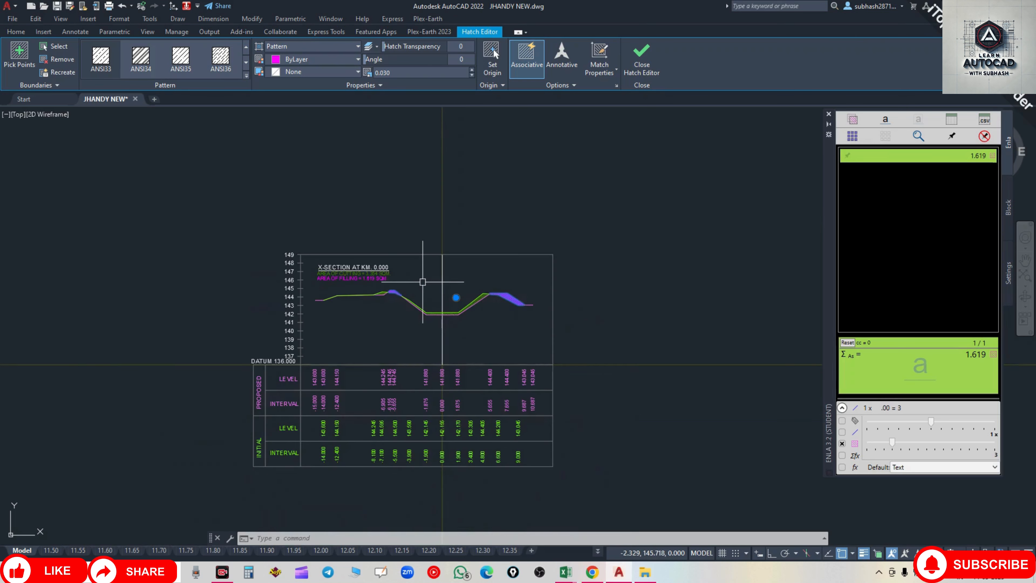
pyautogui.scroll(4, 423, 278)
pyautogui.moveTo(423, 278)
pyautogui.mouseDown(button='middle')
pyautogui.moveTo(356, 266)
pyautogui.moveTo(369, 216)
pyautogui.mouseUp(button='middle')
pyautogui.rightClick(487, 220)
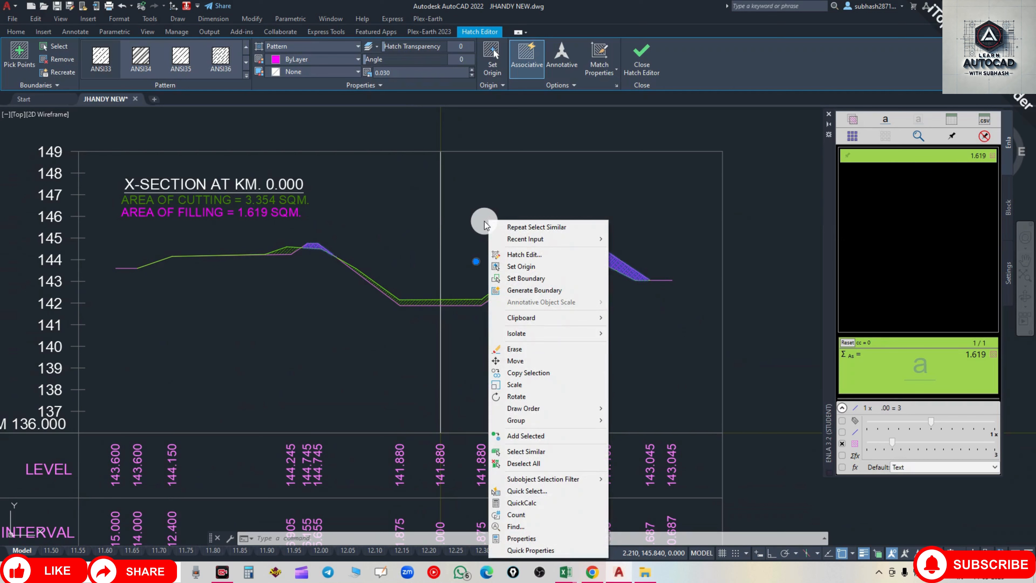
pyautogui.click(534, 452)
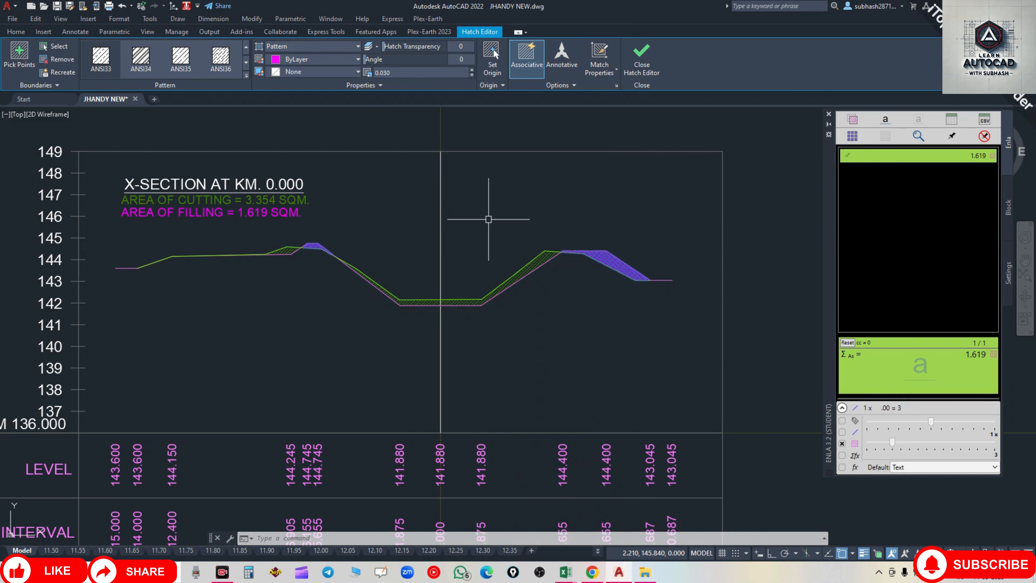
# Step: Check the first filling areas in the Enla list against the AREA OF FILLING labels of sections KM. 0.000, 0.050 and 0.100
pyautogui.moveTo(511, 432); pyautogui.dragTo(523, 210, button='middle')
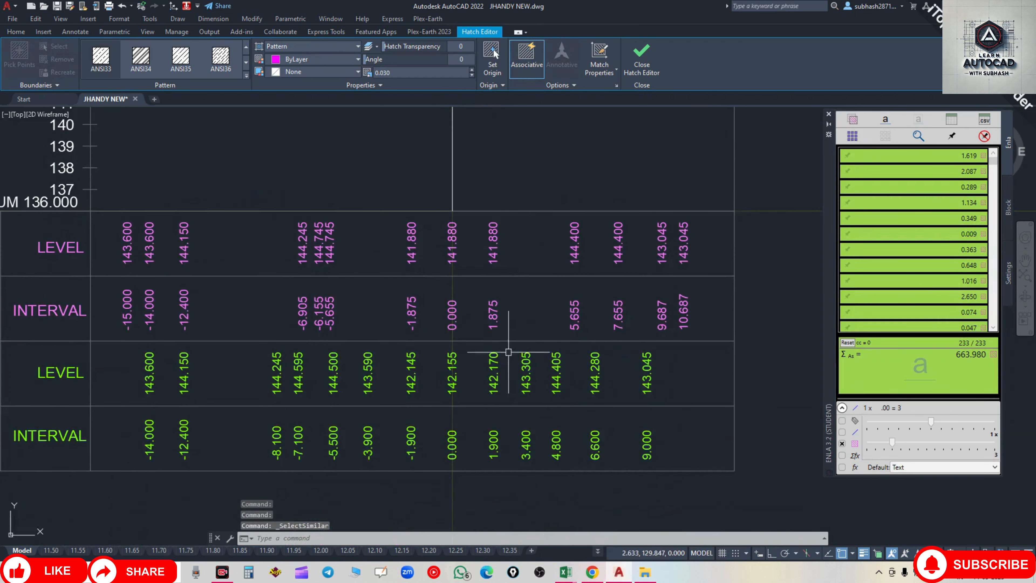
pyautogui.scroll(-2, 506, 379)
pyautogui.moveTo(514, 436); pyautogui.dragTo(522, 242, button='middle')
pyautogui.moveTo(528, 469); pyautogui.dragTo(529, 359, button='middle')
pyautogui.moveTo(512, 422); pyautogui.dragTo(511, 381, button='middle')
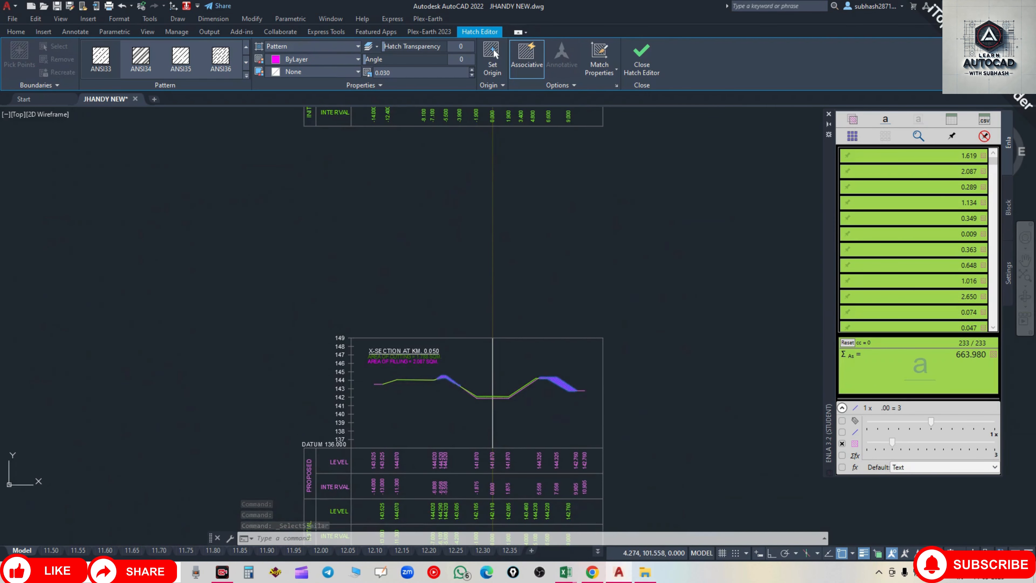
pyautogui.scroll(6, 427, 363)
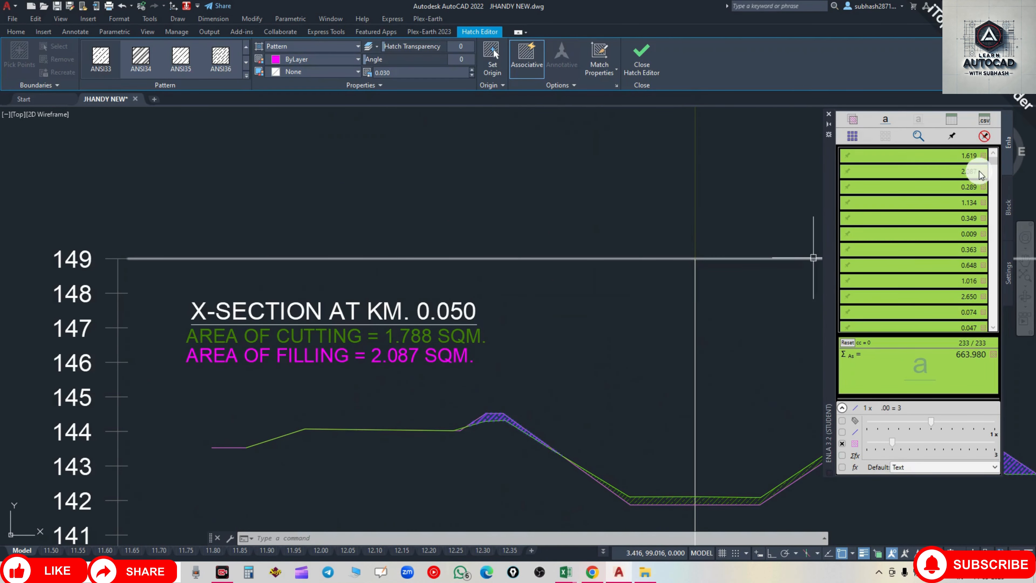
pyautogui.scroll(-6, 544, 283)
pyautogui.scroll(-2, 507, 287)
pyautogui.moveTo(507, 449); pyautogui.dragTo(495, 308, button='middle')
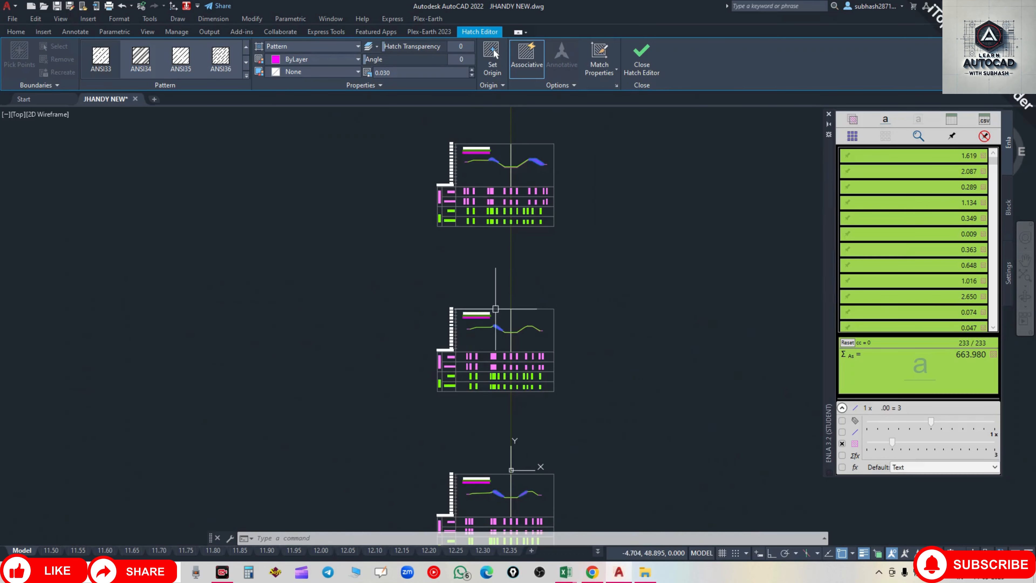
pyautogui.scroll(4, 491, 322)
pyautogui.click(967, 189)
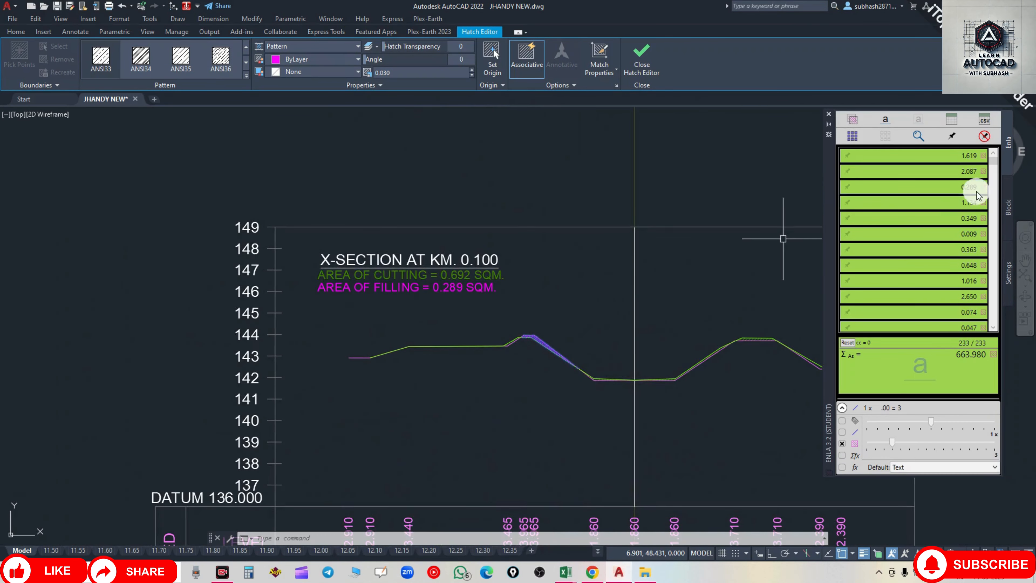
pyautogui.scroll(-6, 370, 324)
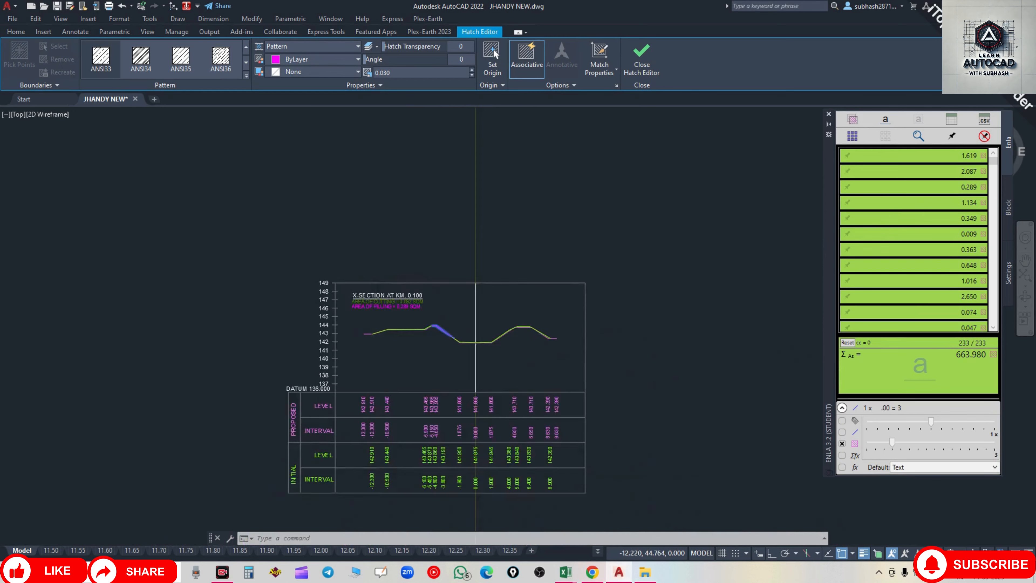
pyautogui.moveTo(457, 253)
pyautogui.mouseDown(button='middle')
pyautogui.moveTo(437, 221)
pyautogui.moveTo(469, 392)
pyautogui.mouseUp(button='middle')
pyautogui.scroll(-2, 437, 220)
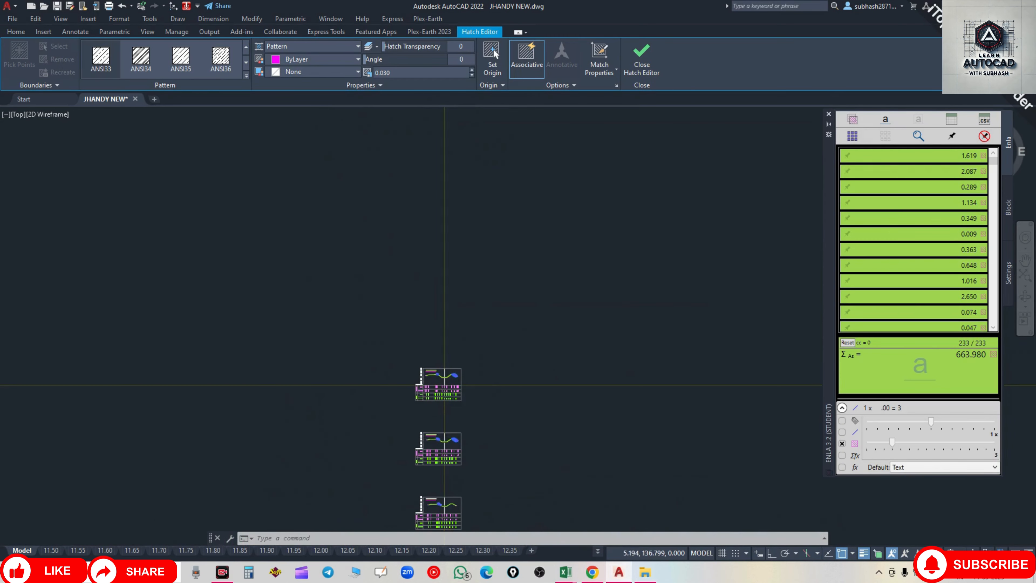
pyautogui.scroll(5, 458, 344)
pyautogui.moveTo(457, 344); pyautogui.dragTo(466, 298, button='middle')
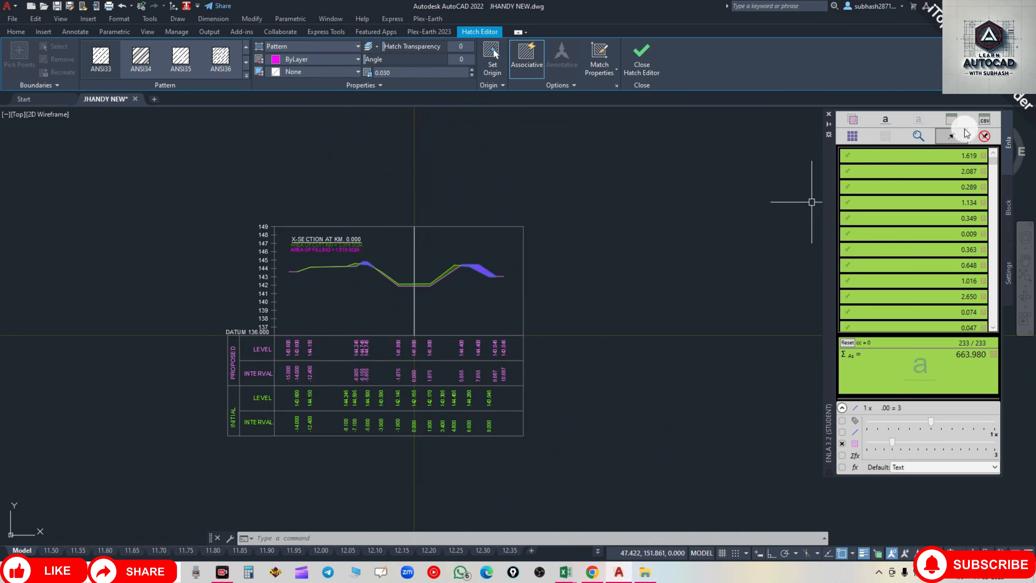
# Step: Export the listed filling areas as a comma separated file named FILL on the Desktop
pyautogui.click(984, 120)
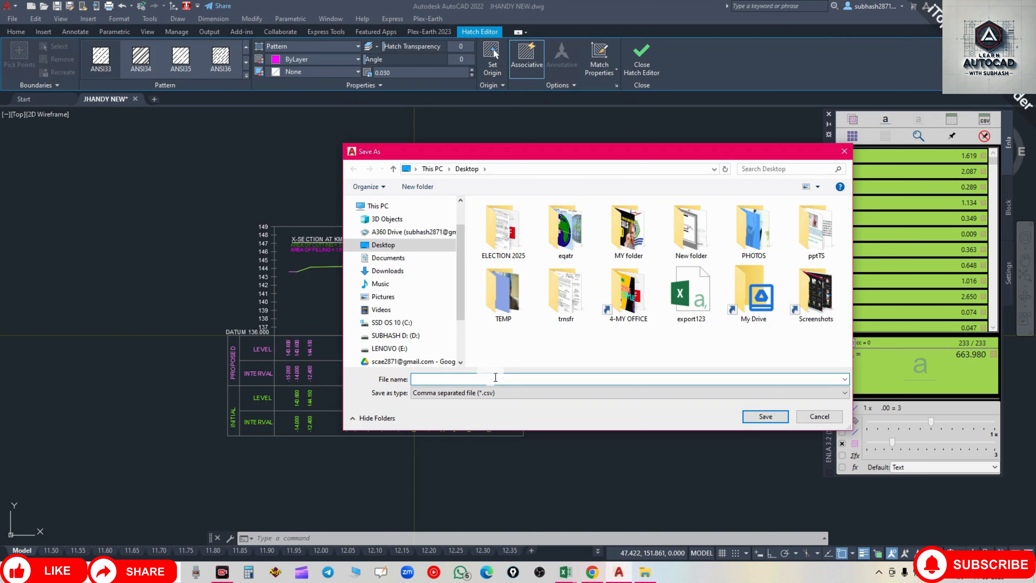
pyautogui.write('FILL')
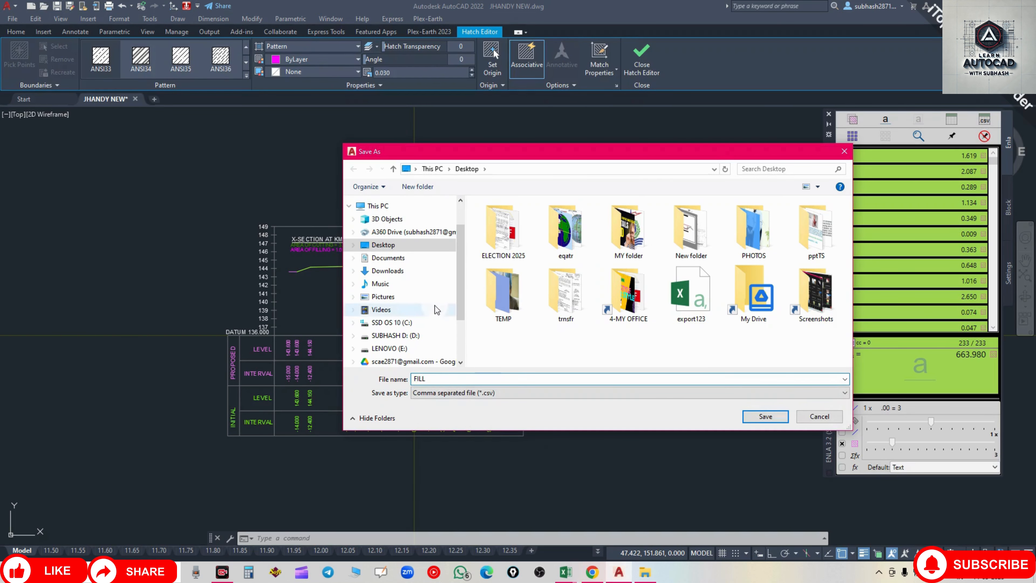
pyautogui.click(380, 248)
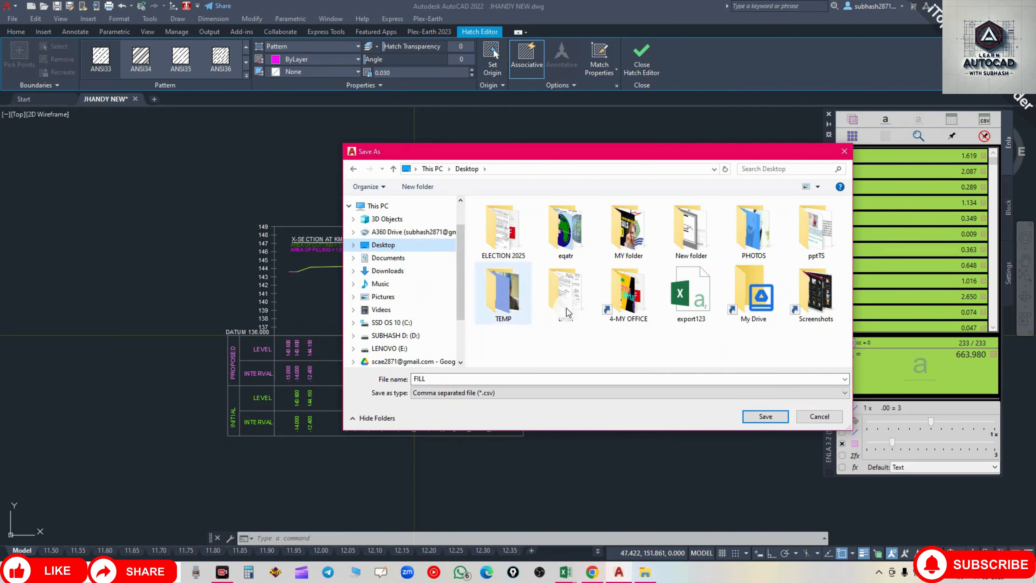
pyautogui.click(757, 416)
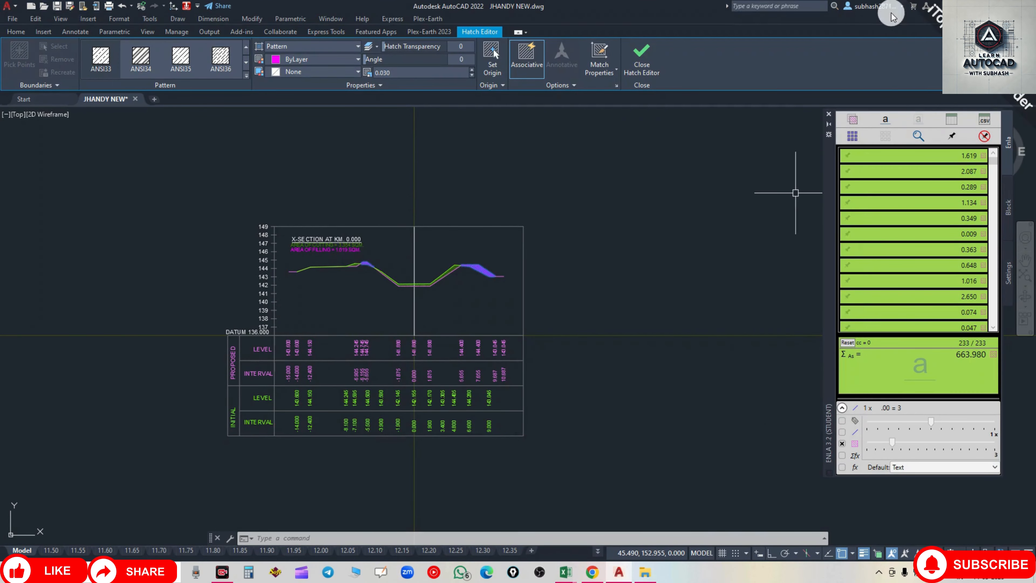
# Step: Go to the desktop and open the exported FILL file in Excel
pyautogui.hotkey('alt', 'Tab')
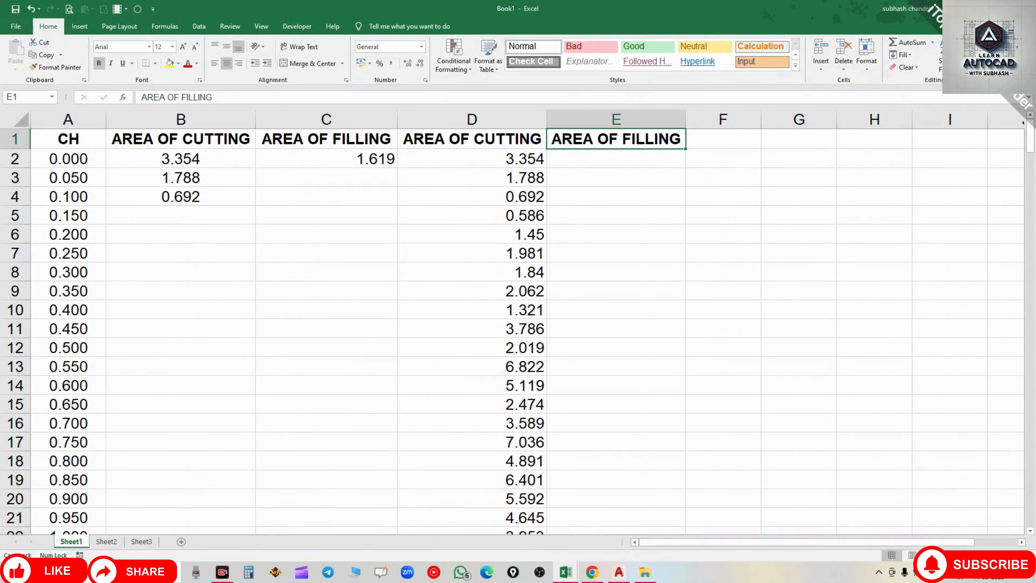
pyautogui.hotkey('alt', 'Tab')
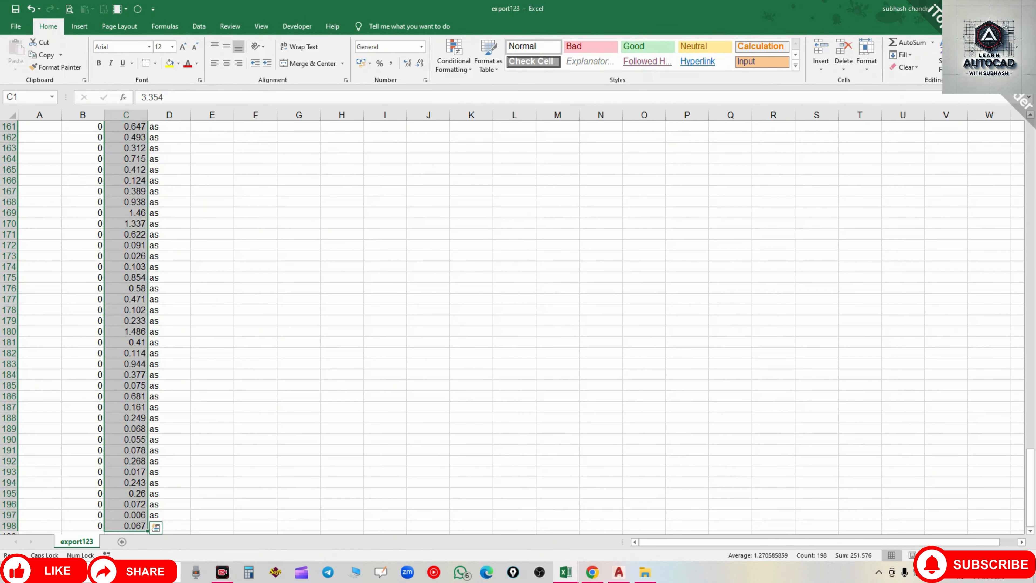
pyautogui.press('super+d')
pyautogui.click(143, 473)
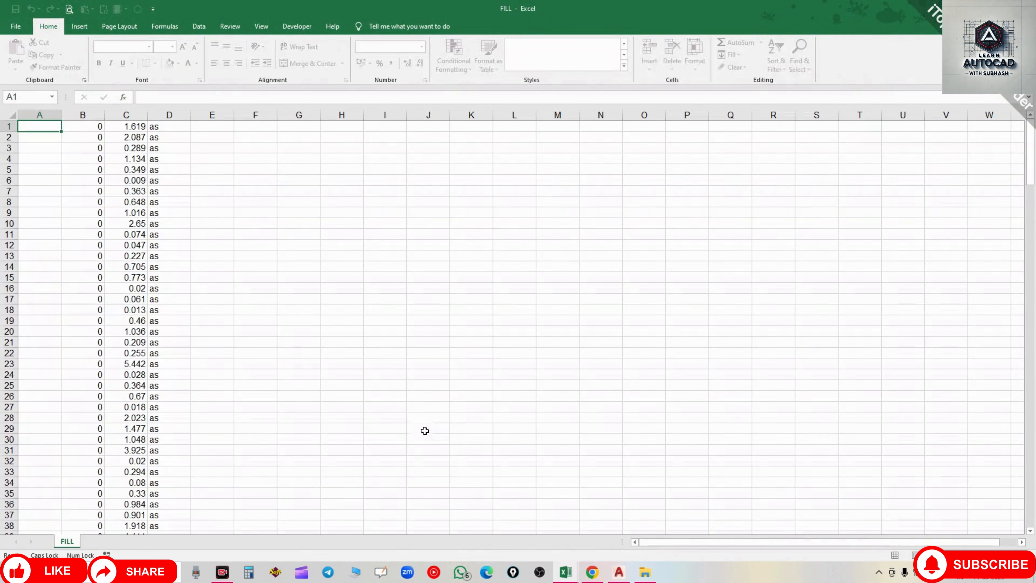
# Step: Copy all filling area values in column C of the FILL sheet, starting from C1
pyautogui.click(131, 125)
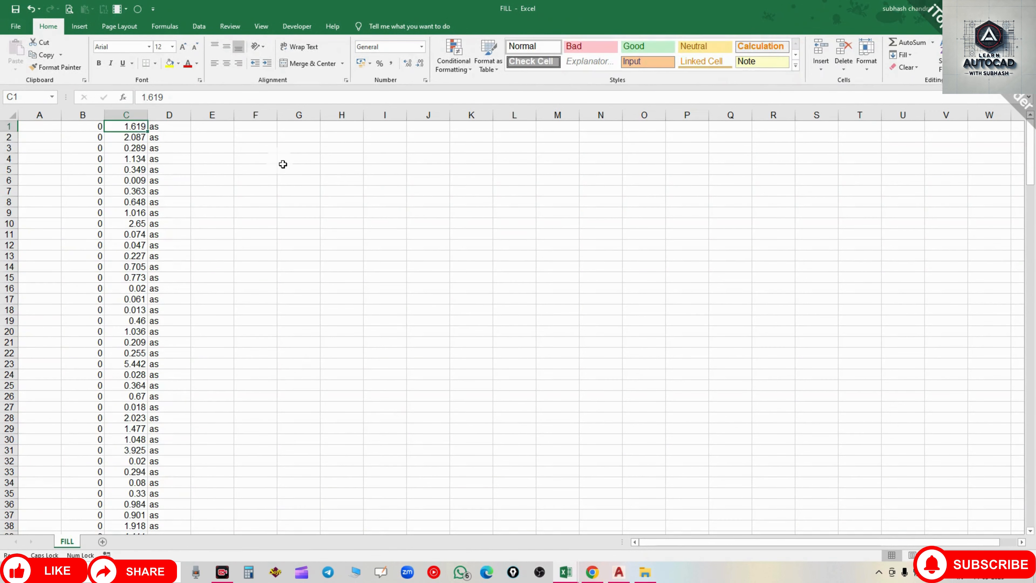
pyautogui.press('Down')
pyautogui.hotkey('ctrl', 'shift', 'Down')
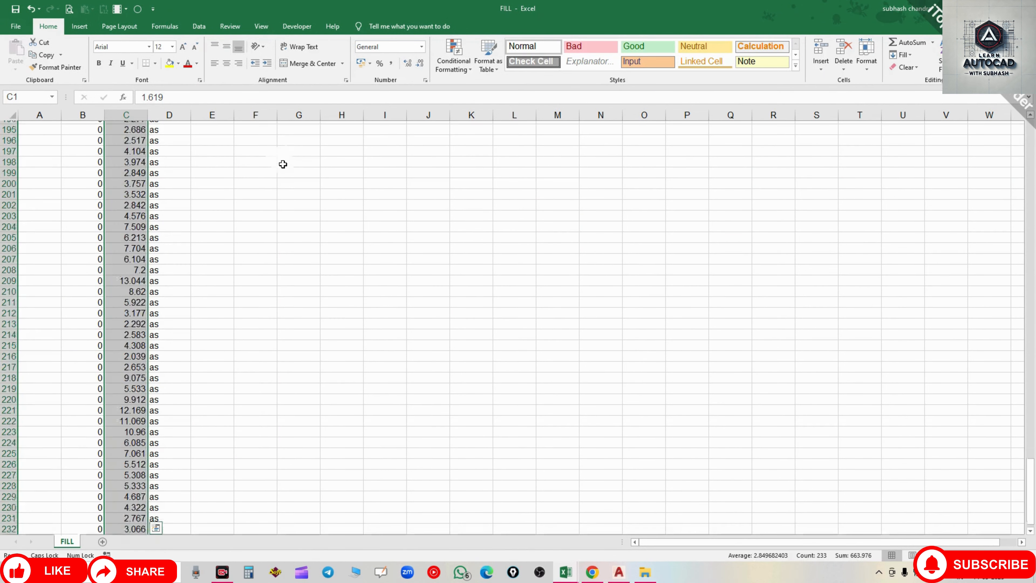
pyautogui.hotkey('ctrl', 'c')
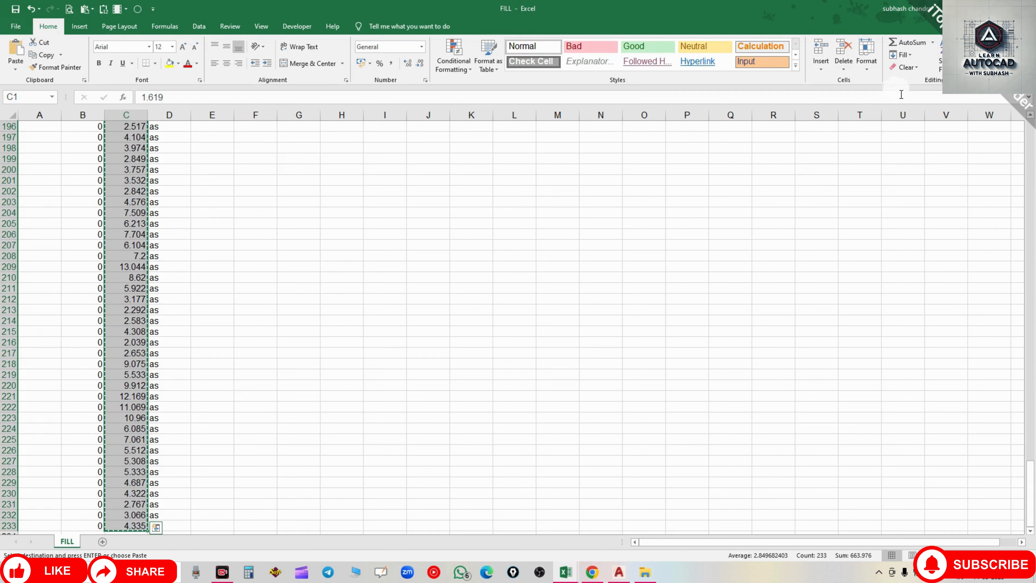
# Step: Switch to the Book1 workbook and paste the copied filling areas as values into column E, starting at E2
pyautogui.moveTo(569, 580)
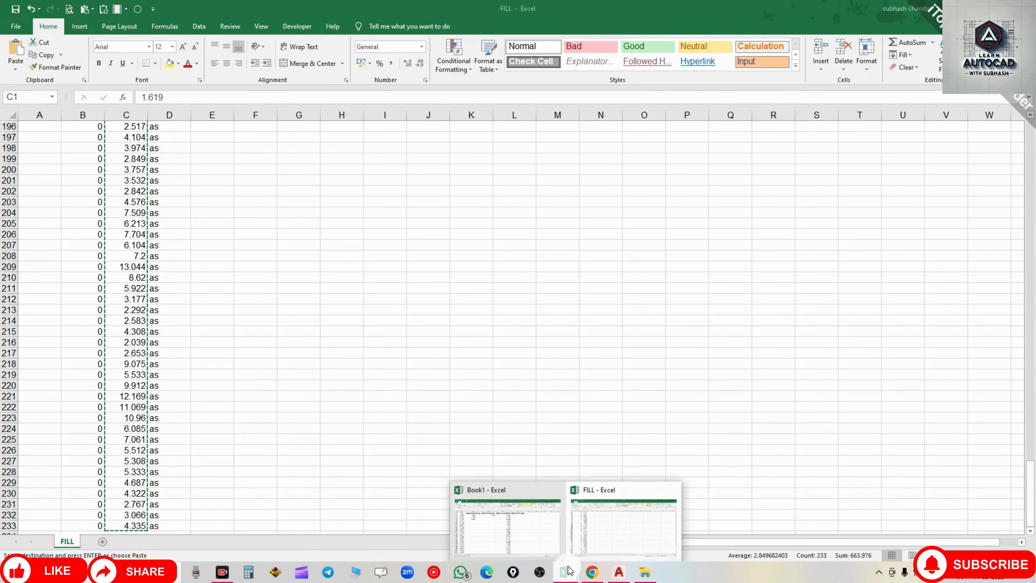
pyautogui.click(534, 539)
pyautogui.click(569, 155)
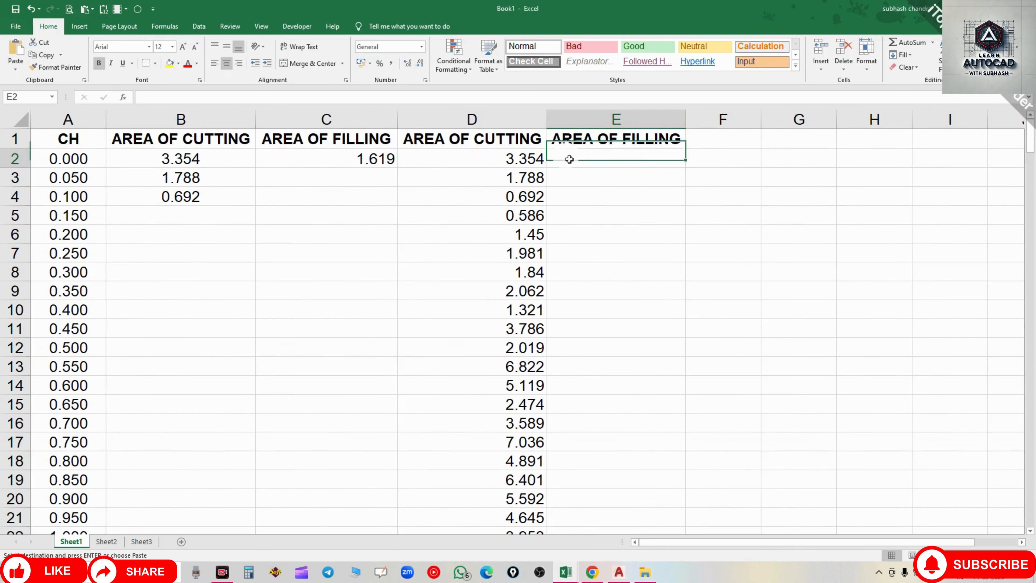
pyautogui.click(16, 69)
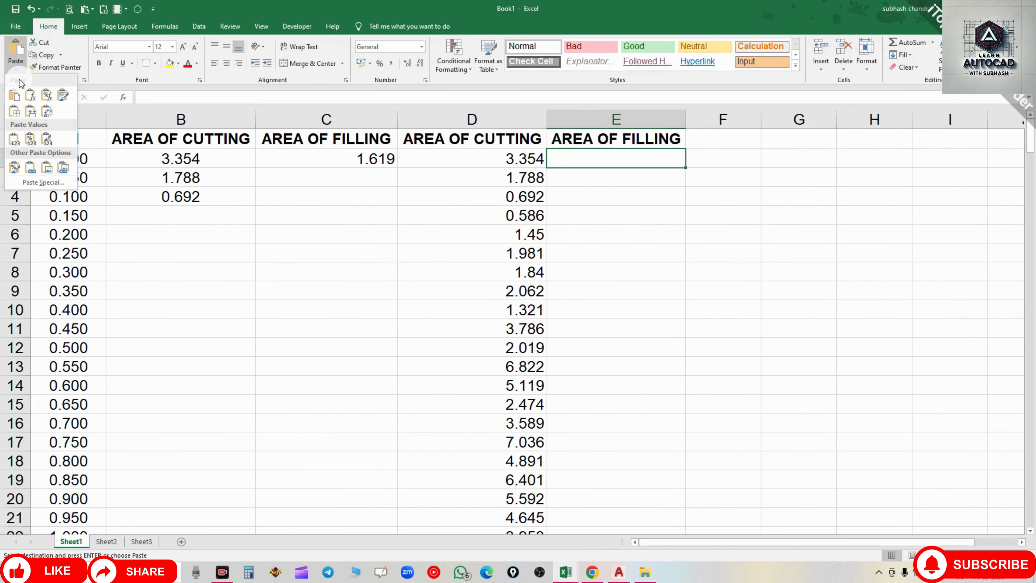
pyautogui.click(17, 143)
# Step: Center the contents of all cells on Sheet1 horizontally
pyautogui.click(580, 196)
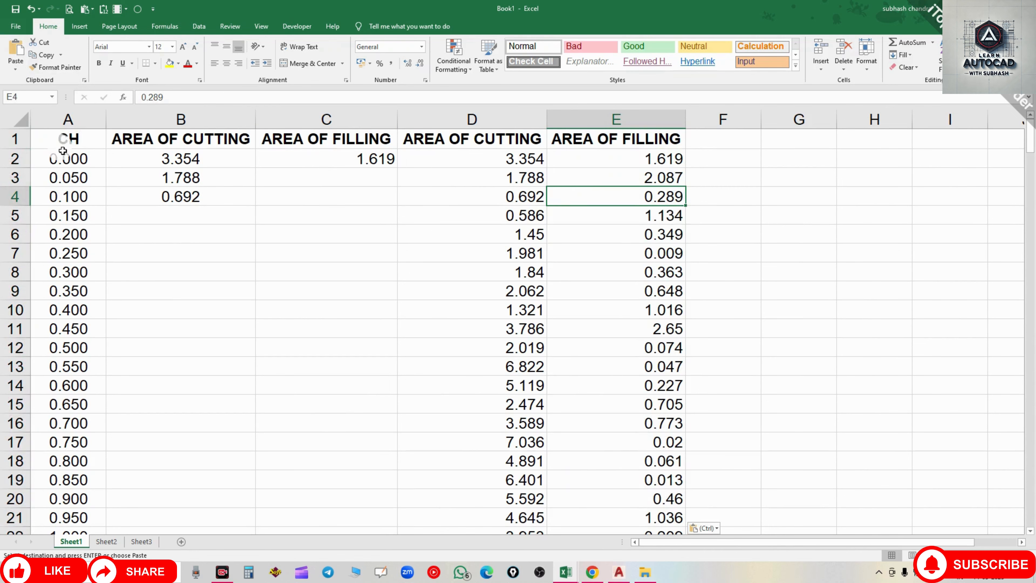
pyautogui.click(19, 119)
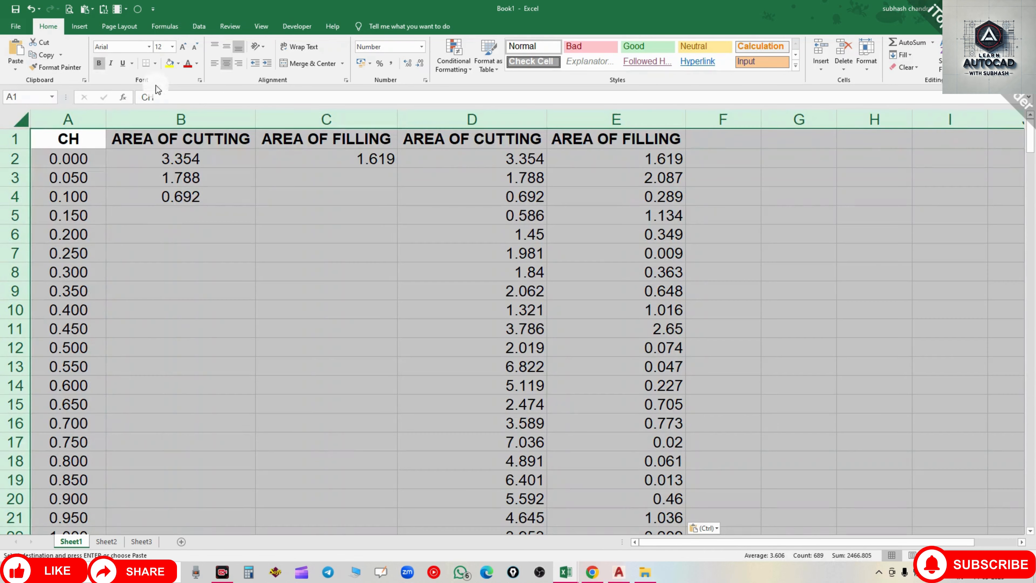
pyautogui.click(226, 63)
# Step: Compare the manually entered filling area in C2 with the pasted value in E2, and look down the list
pyautogui.click(351, 159)
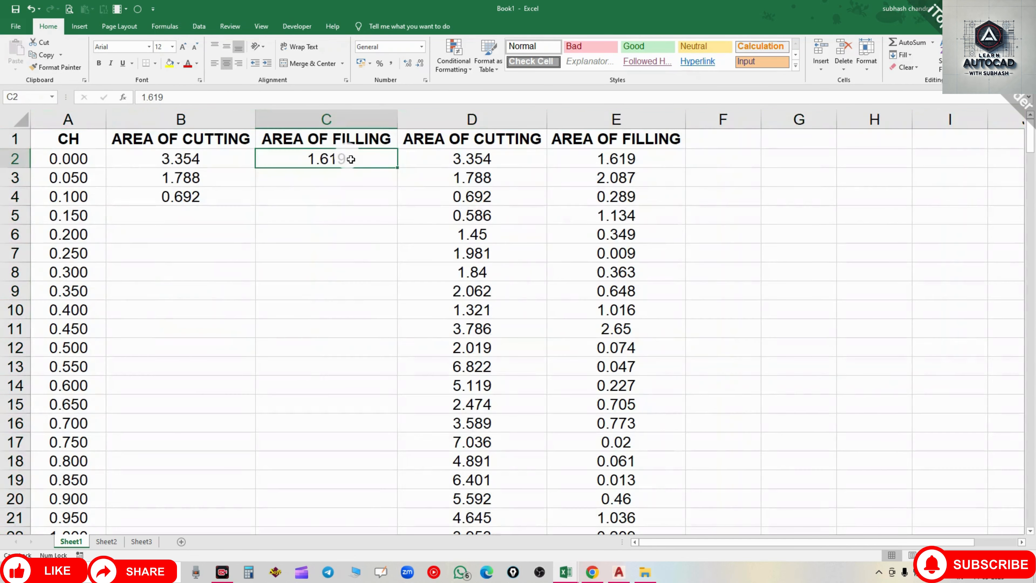
pyautogui.click(603, 161)
pyautogui.click(382, 179)
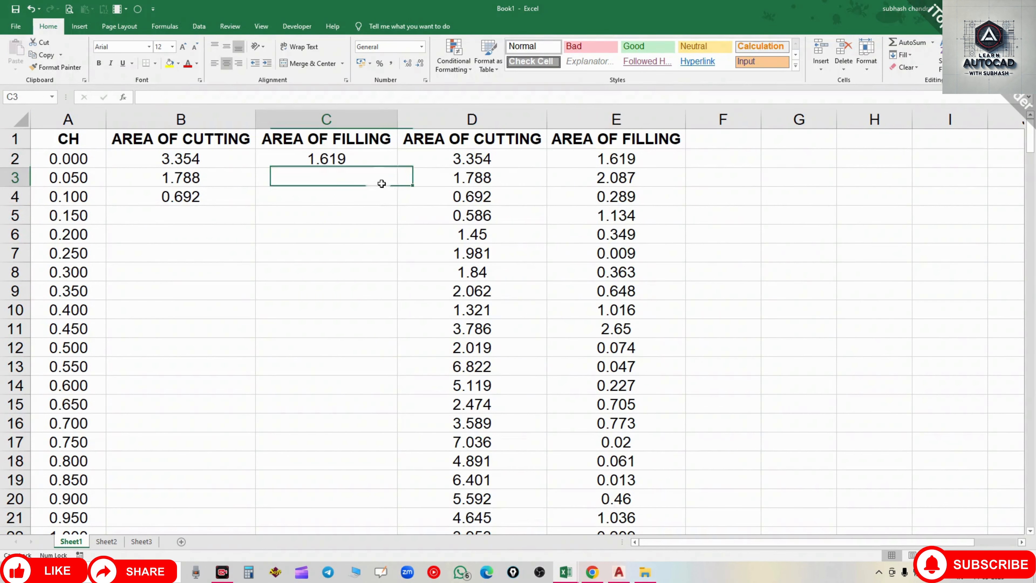
pyautogui.click(371, 199)
pyautogui.scroll(-3, 452, 252)
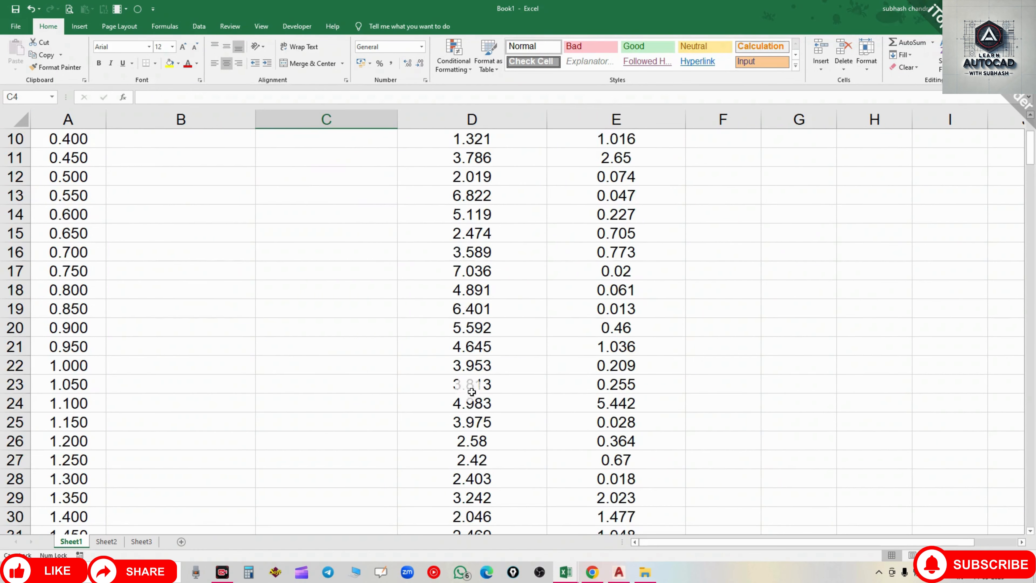
pyautogui.scroll(3, 510, 442)
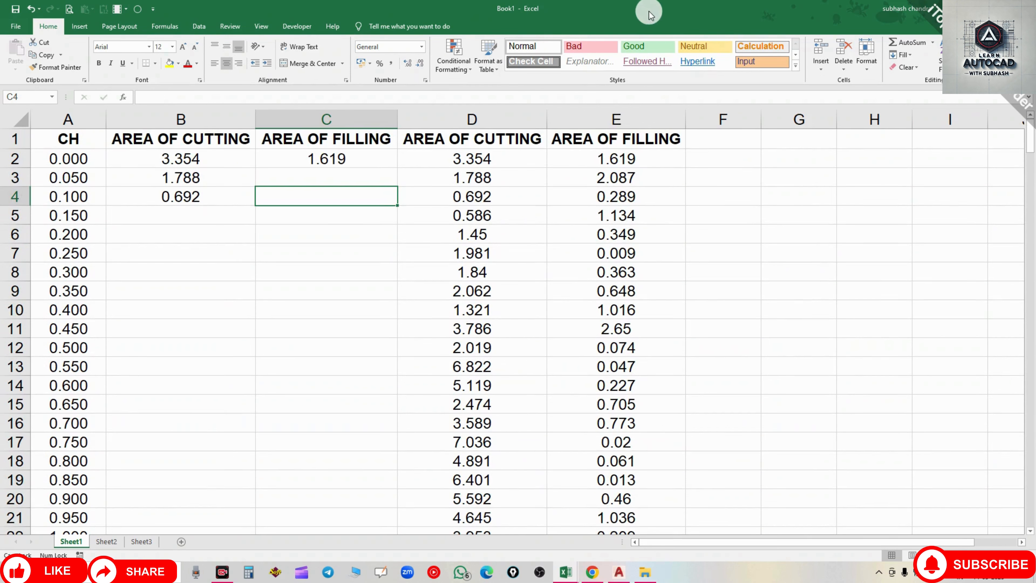
# Step: Switch to AutoCAD and clear the filling hatch selection
pyautogui.click(617, 568)
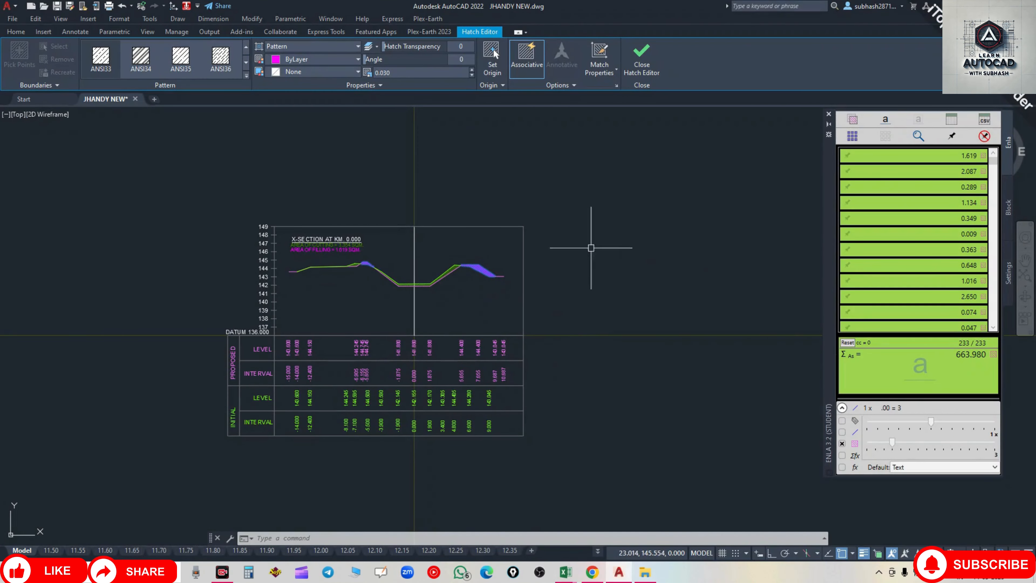
pyautogui.press('Escape')
pyautogui.press('Escape')
pyautogui.scroll(2, 407, 297)
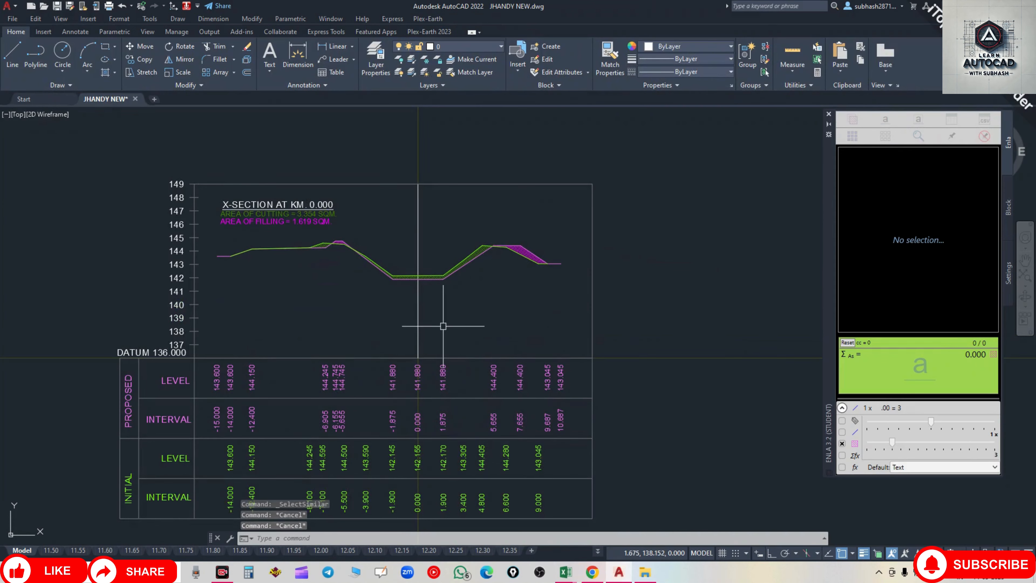
pyautogui.moveTo(439, 324); pyautogui.dragTo(493, 297, button='middle')
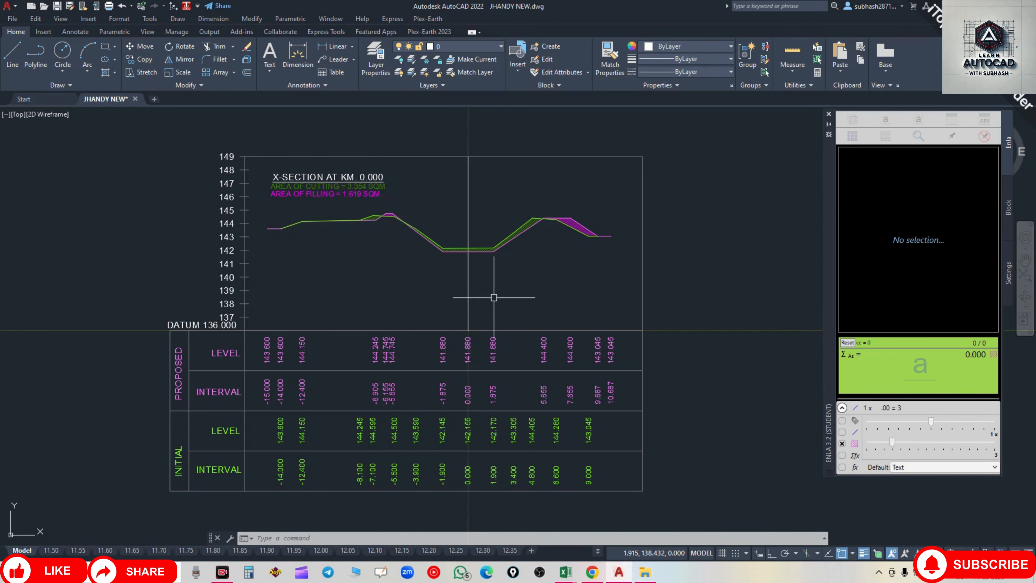
pyautogui.scroll(-4, 493, 297)
pyautogui.scroll(2, 494, 297)
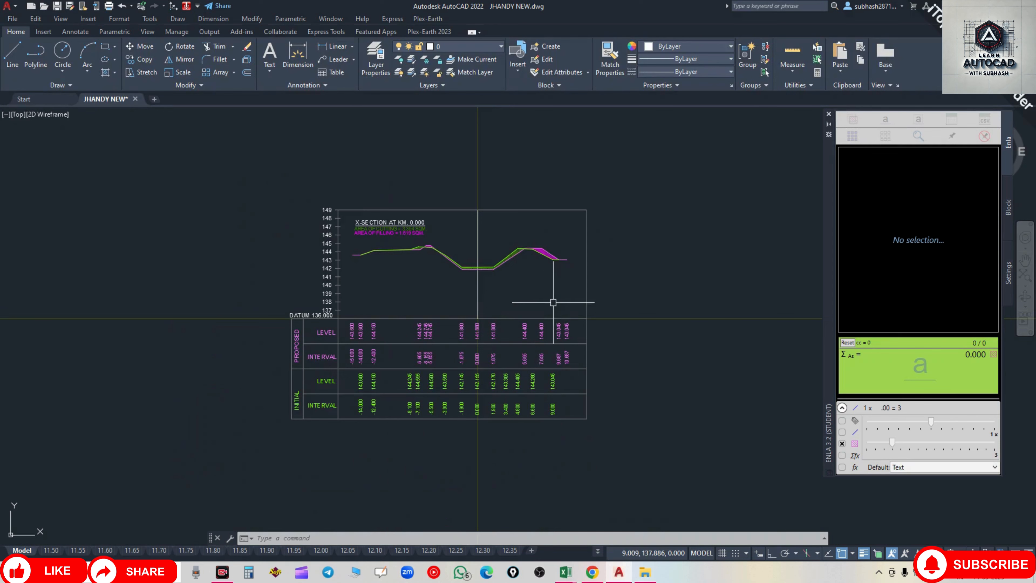
# Step: Regenerate the drawing and examine the area labels and hatches of the cross-sections at km 0.150 and km 0.050
pyautogui.press('Return')
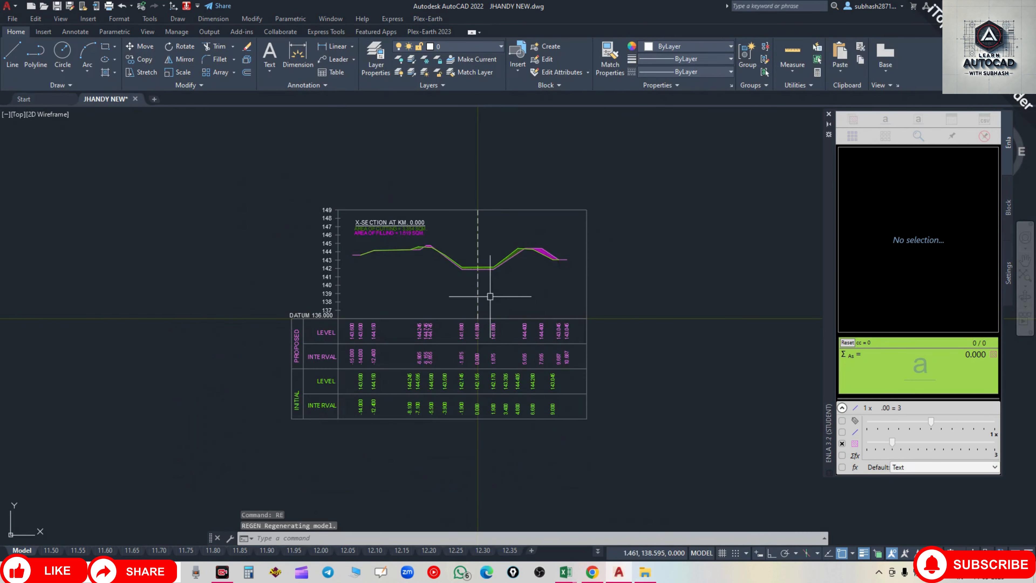
pyautogui.scroll(-4, 465, 344)
pyautogui.moveTo(478, 466)
pyautogui.mouseDown(button='middle')
pyautogui.moveTo(475, 376)
pyautogui.moveTo(485, 419)
pyautogui.mouseUp(button='middle')
pyautogui.scroll(10, 470, 435)
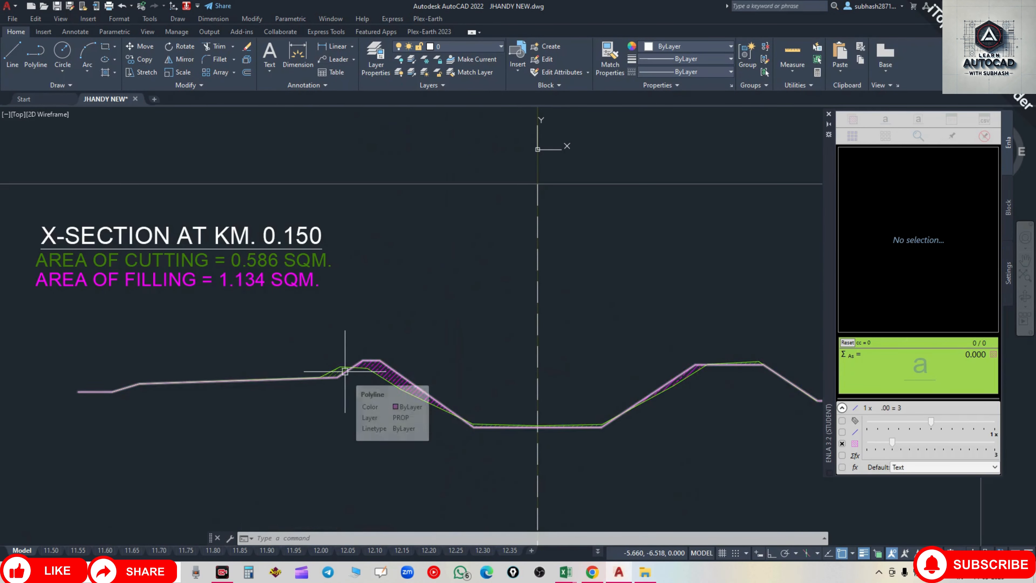
pyautogui.scroll(-2, 345, 368)
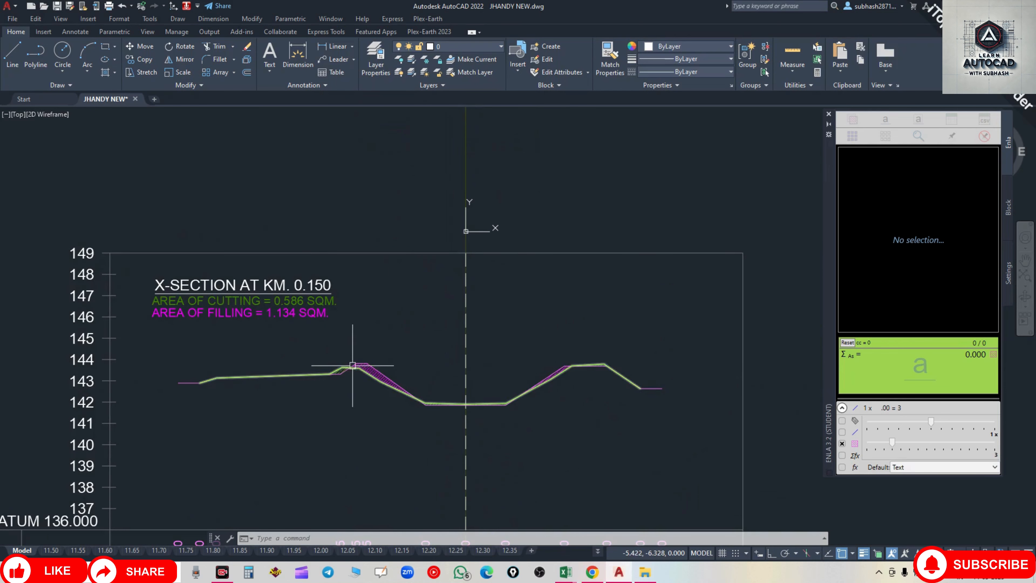
pyautogui.scroll(-2, 373, 367)
pyautogui.moveTo(432, 434); pyautogui.dragTo(432, 428, button='middle')
pyautogui.moveTo(412, 245); pyautogui.dragTo(417, 494, button='middle')
pyautogui.moveTo(451, 249); pyautogui.dragTo(460, 494, button='middle')
pyautogui.moveTo(439, 212); pyautogui.dragTo(466, 482, button='middle')
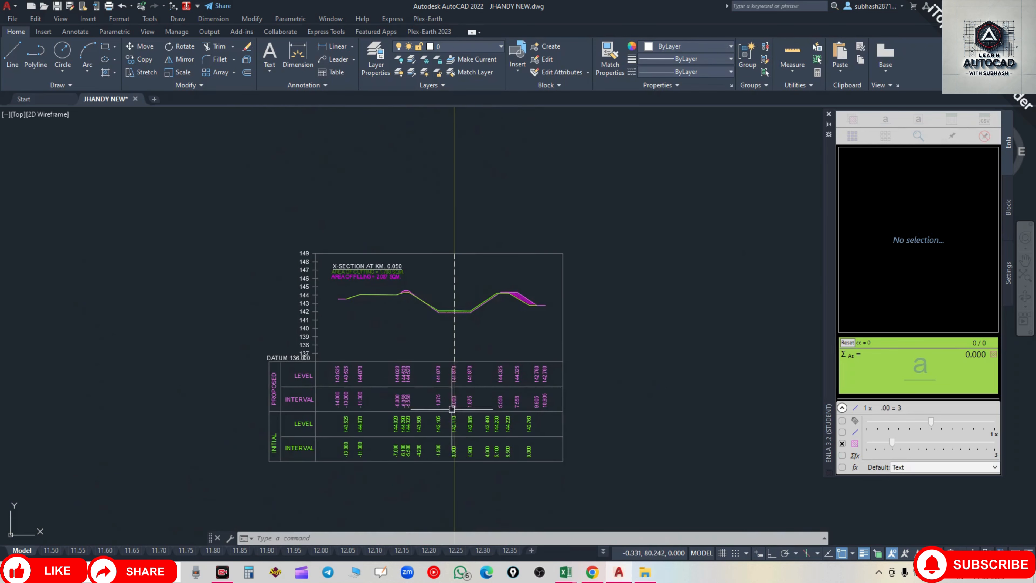
pyautogui.scroll(2, 465, 399)
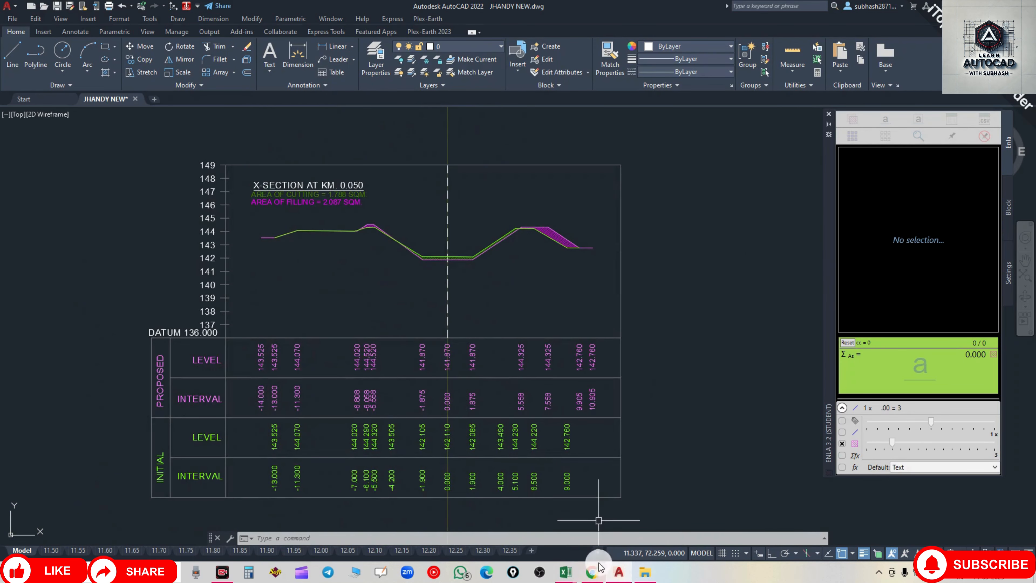
# Step: Switch to the Book1 workbook in Excel and check the pasted cutting areas for chainages 0.050 and 0.150 in column D
pyautogui.moveTo(565, 572)
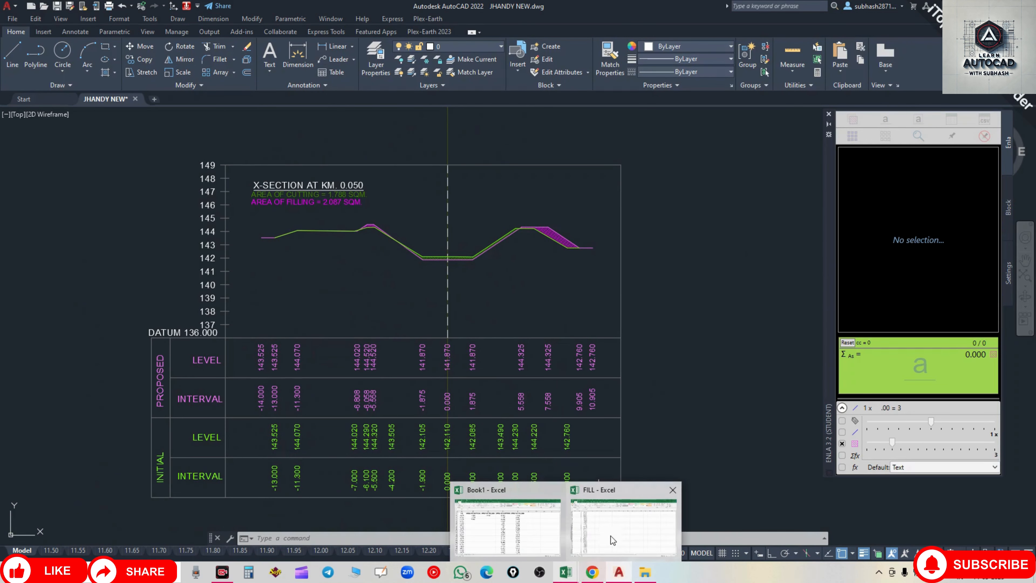
pyautogui.click(625, 503)
pyautogui.hotkey('alt', 'Tab')
pyautogui.click(467, 181)
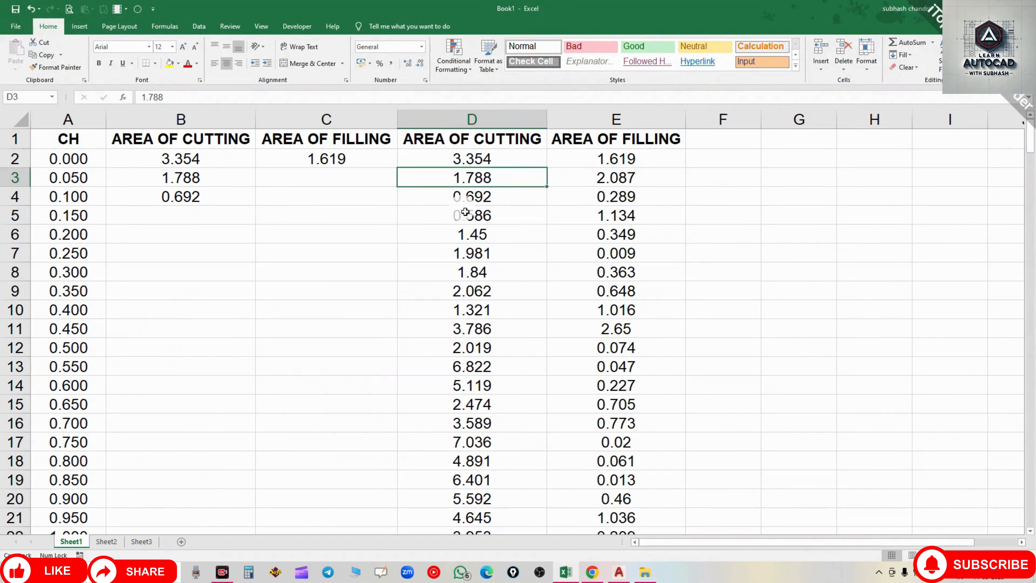
pyautogui.click(464, 212)
# Step: Switch to AutoCAD and examine the cutting and filling areas labelled on the cross-sections at km 0.050 and km 0.100
pyautogui.click(620, 578)
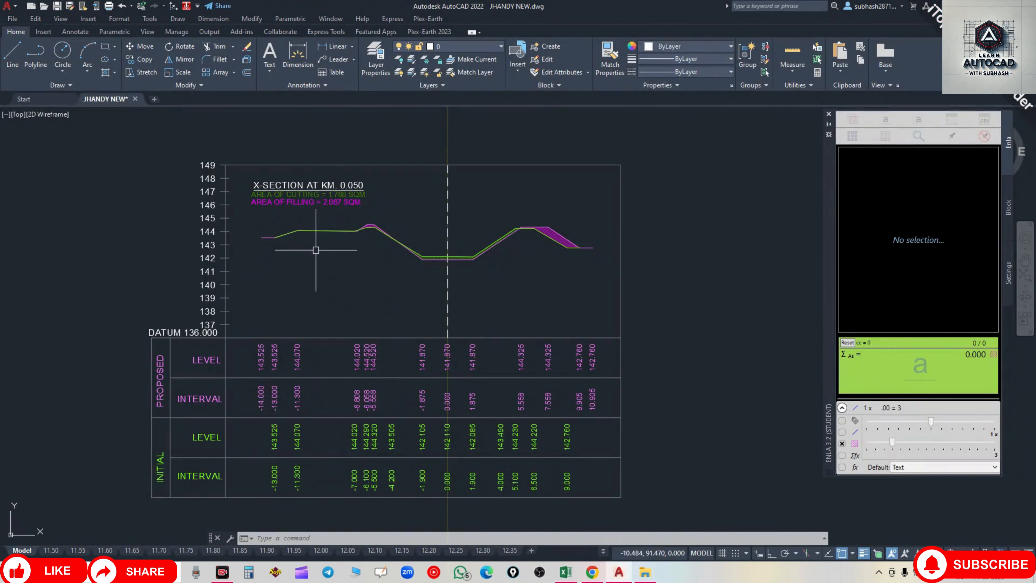
pyautogui.scroll(6, 357, 245)
pyautogui.scroll(-5, 356, 245)
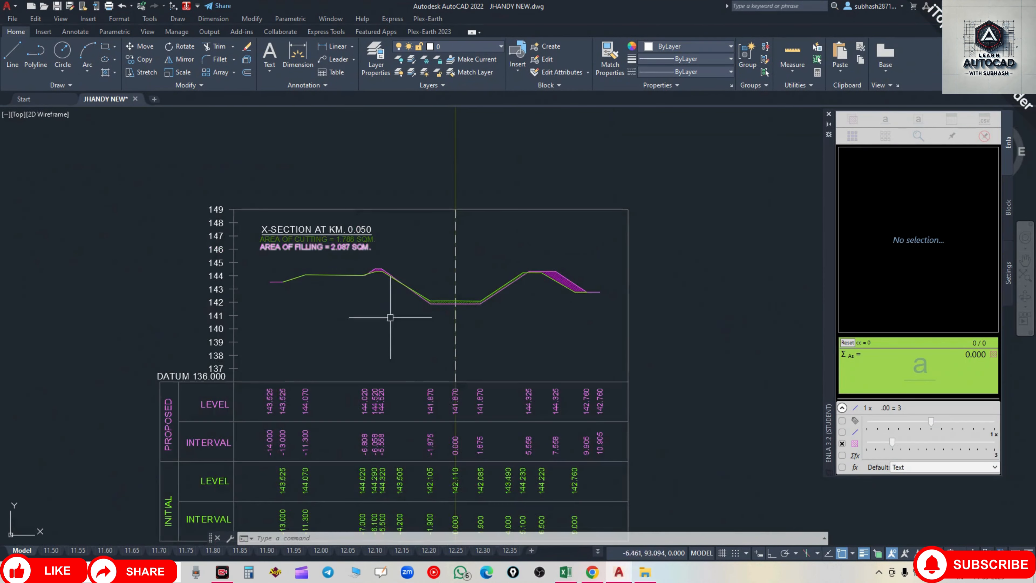
pyautogui.scroll(3, 459, 382)
pyautogui.moveTo(454, 441); pyautogui.dragTo(452, 137, button='middle')
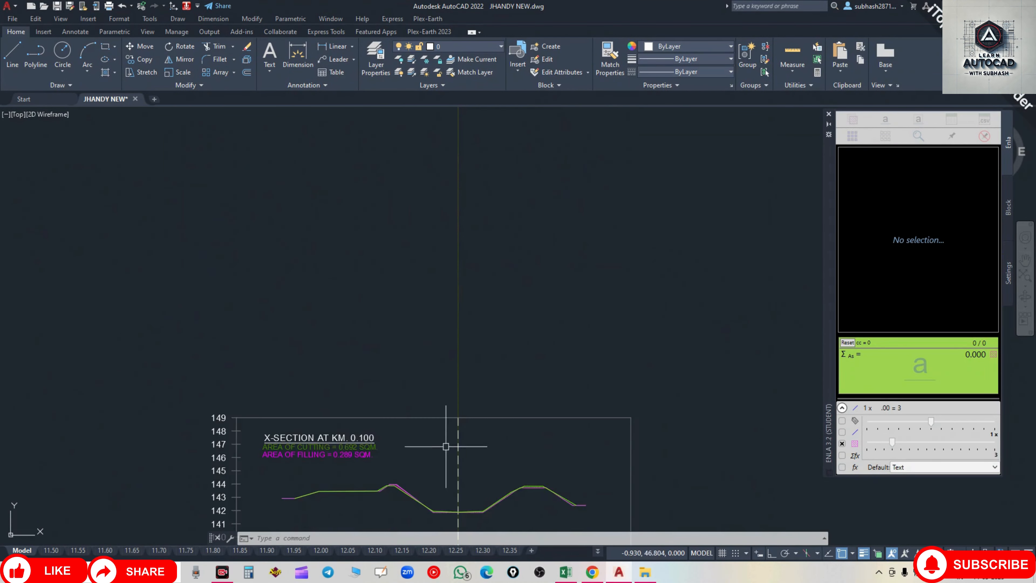
pyautogui.moveTo(447, 463); pyautogui.dragTo(437, 195, button='middle')
pyautogui.moveTo(435, 424); pyautogui.dragTo(445, 281, button='middle')
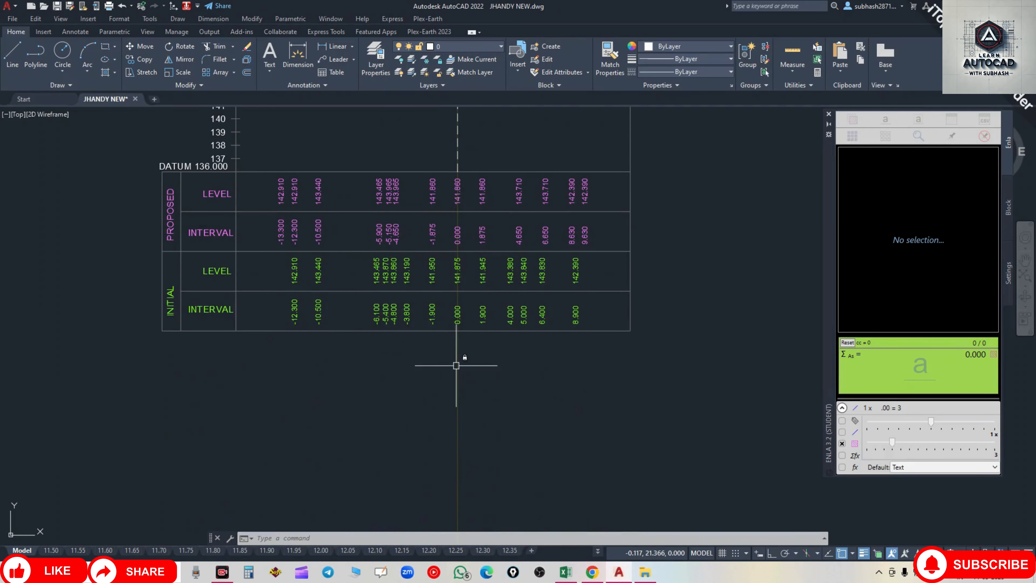
pyautogui.scroll(-3, 458, 358)
pyautogui.moveTo(446, 214); pyautogui.dragTo(422, 476, button='middle')
pyautogui.moveTo(491, 250); pyautogui.dragTo(494, 437, button='middle')
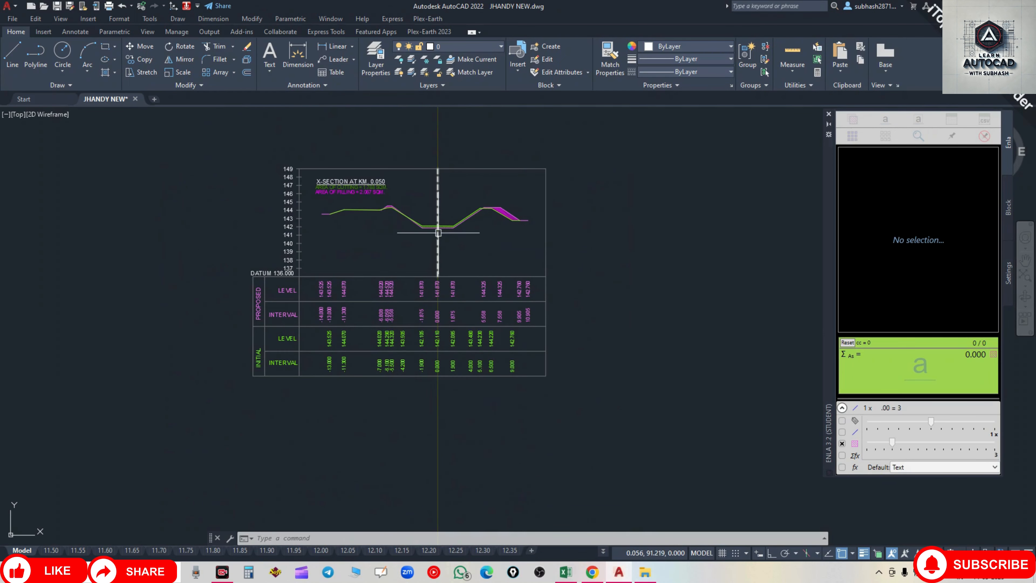
pyautogui.scroll(4, 414, 208)
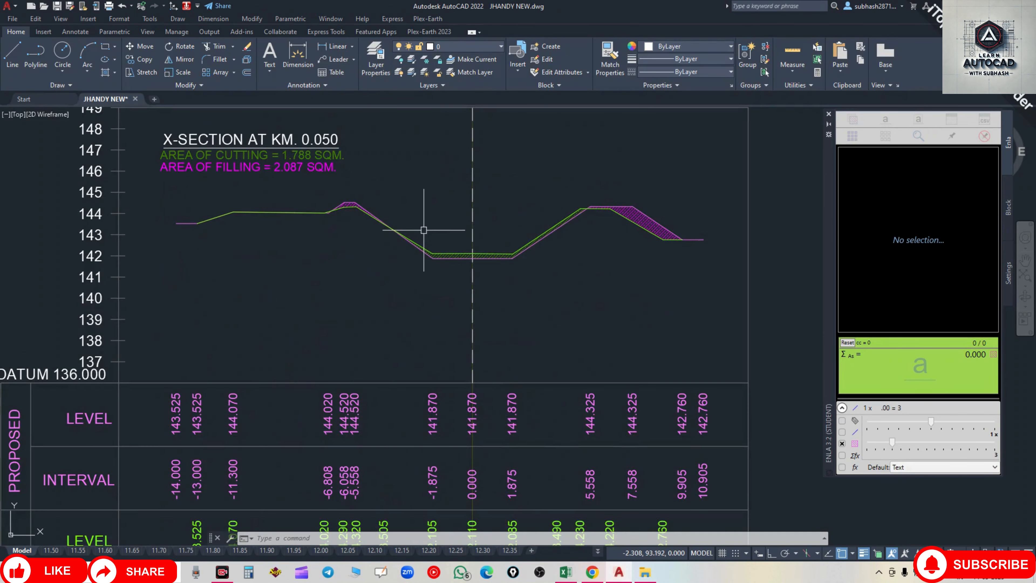
pyautogui.scroll(-3, 470, 284)
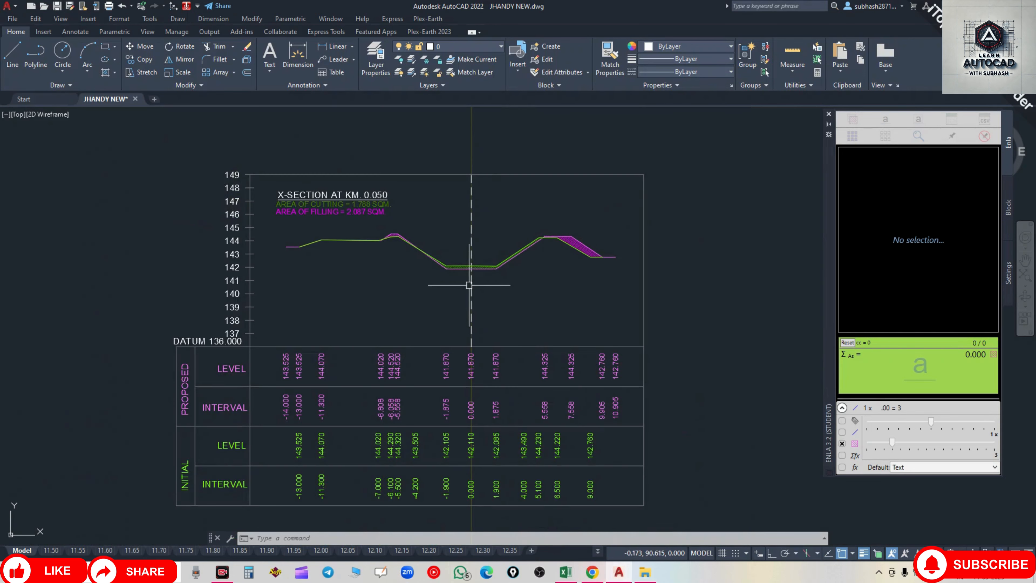
pyautogui.moveTo(481, 231); pyautogui.dragTo(470, 265, button='middle')
pyautogui.scroll(2, 431, 279)
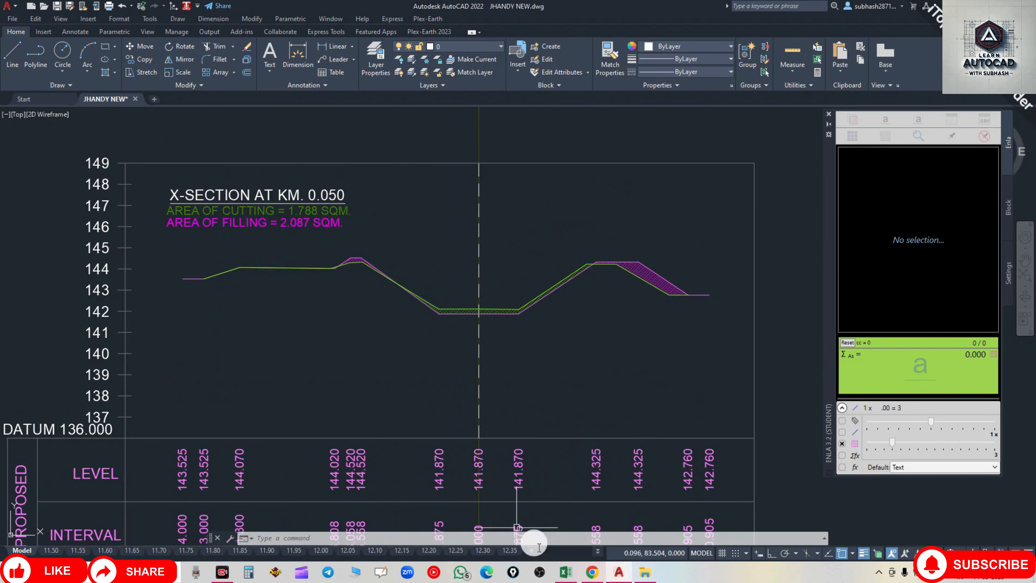
# Step: Switch to Excel and review the chainages in column A against the pasted cutting and filling areas down the sheet
pyautogui.click(565, 573)
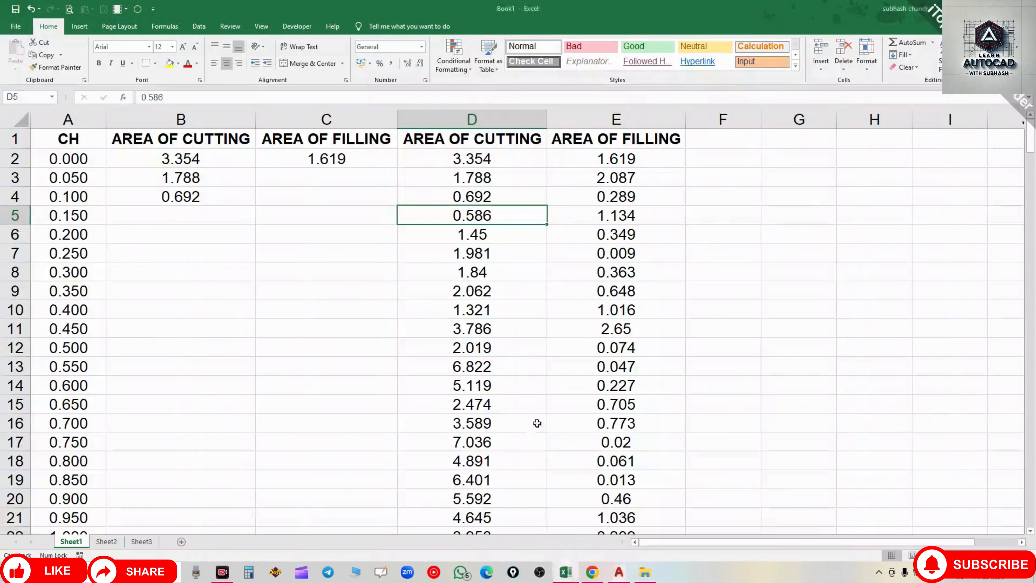
pyautogui.click(91, 221)
pyautogui.click(82, 254)
pyautogui.click(66, 295)
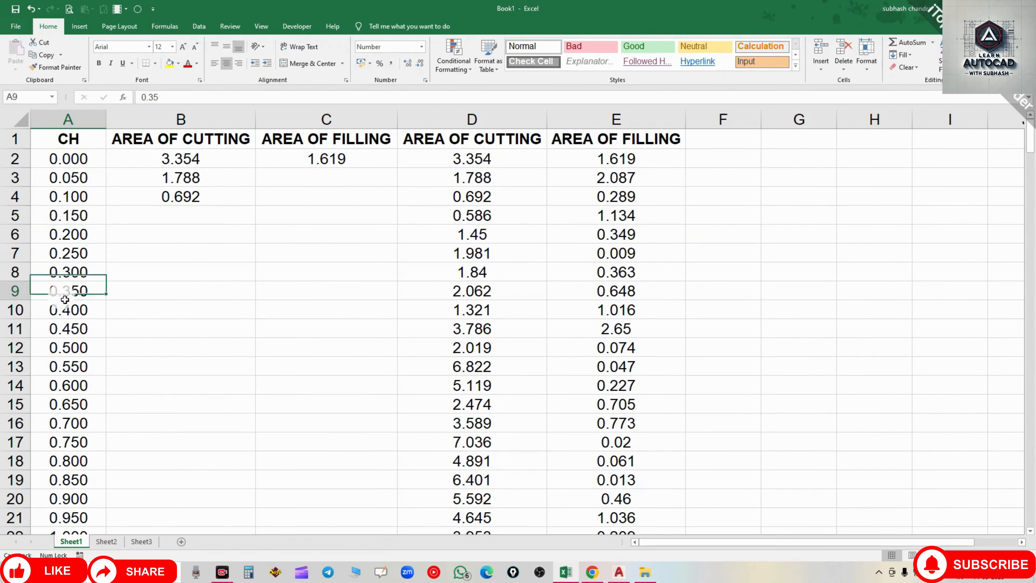
pyautogui.click(468, 274)
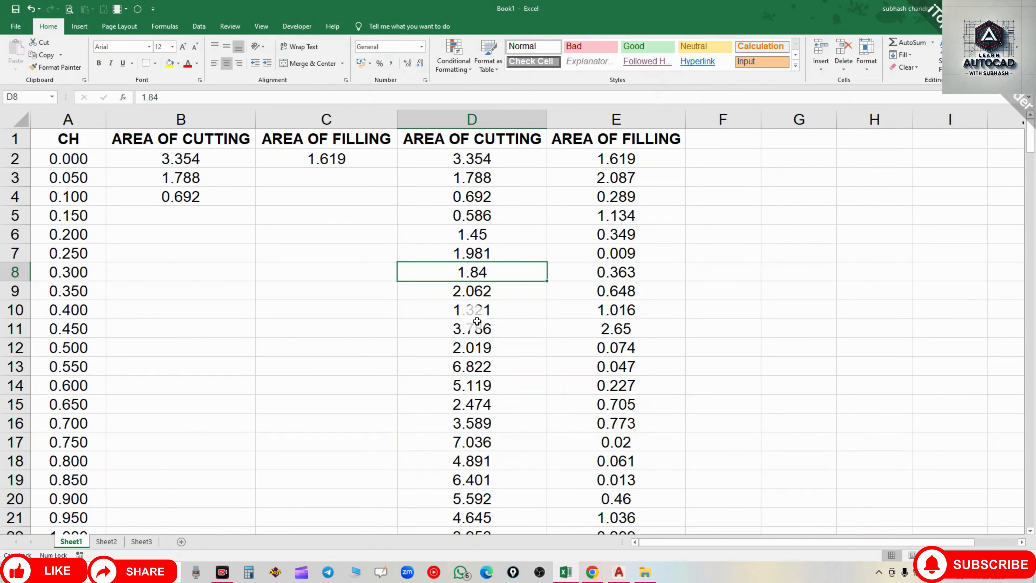
pyautogui.scroll(-20, 477, 321)
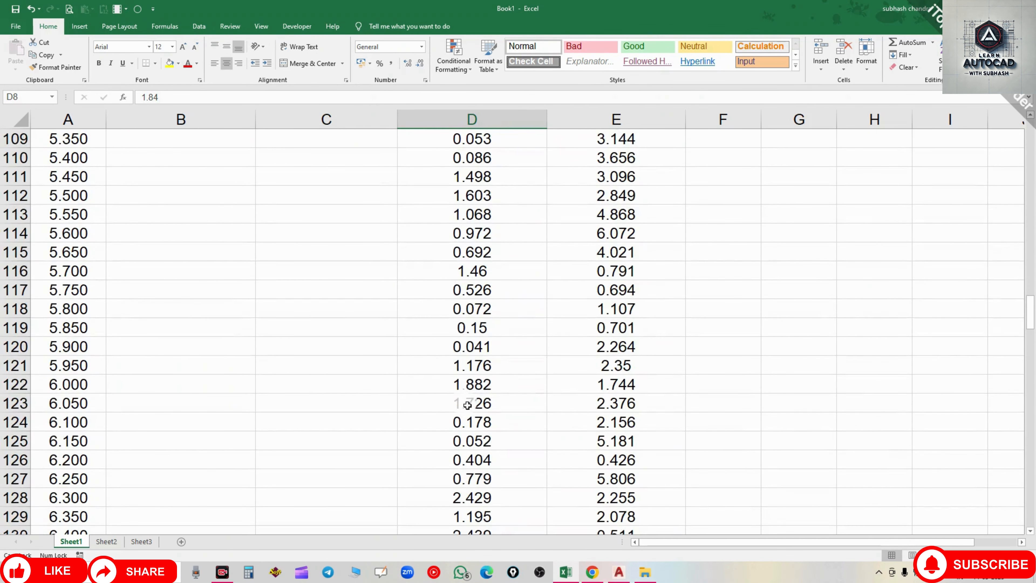
pyautogui.scroll(20, 467, 405)
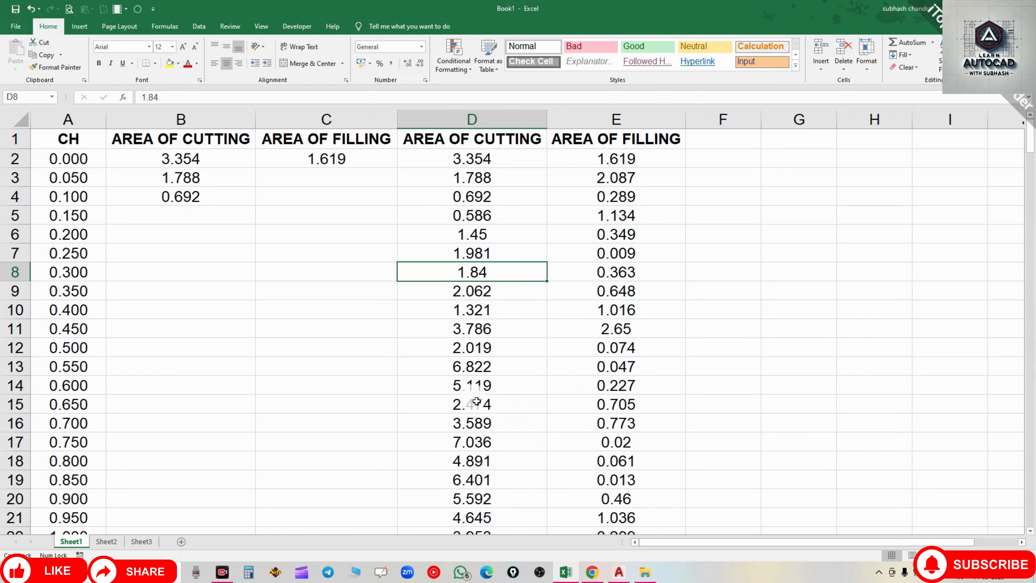
# Step: Switch to AutoCAD, copy the km 0.000 section's cutting hatch area with Enla, and paste it into B2 of the Excel table
pyautogui.click(620, 572)
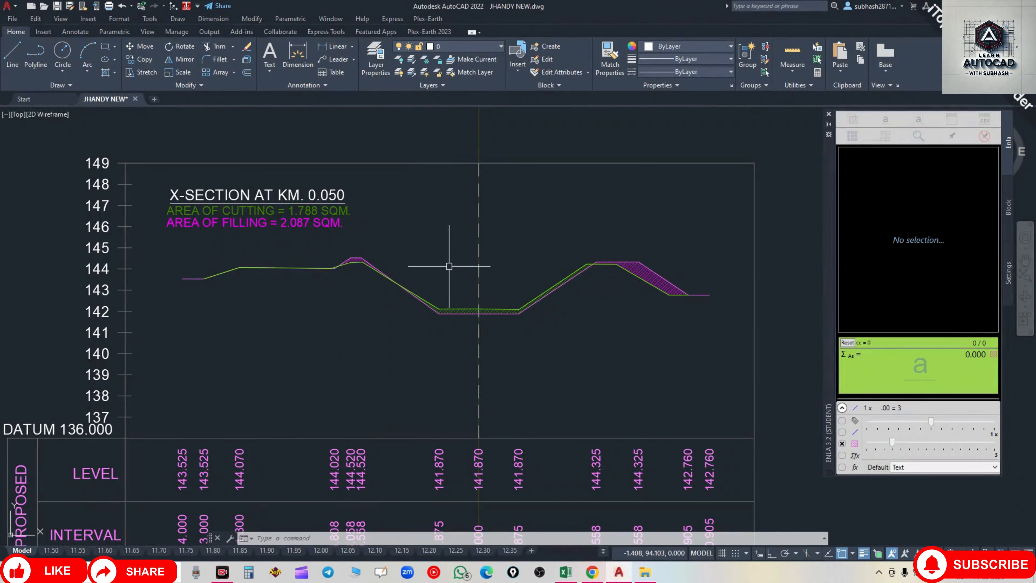
pyautogui.scroll(-12, 450, 266)
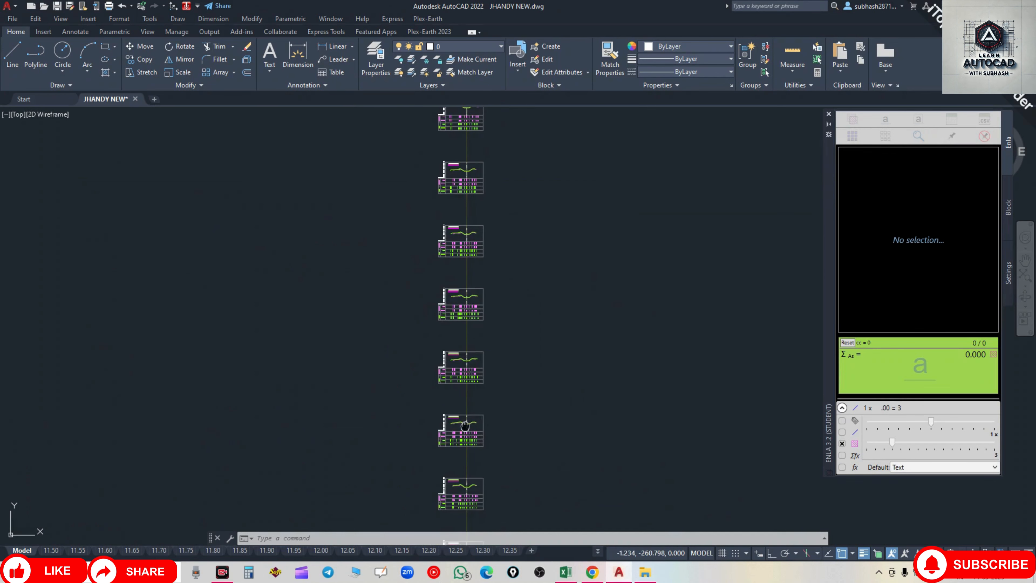
pyautogui.moveTo(468, 189)
pyautogui.mouseDown(button='middle')
pyautogui.moveTo(486, 379)
pyautogui.moveTo(475, 499)
pyautogui.mouseUp(button='middle')
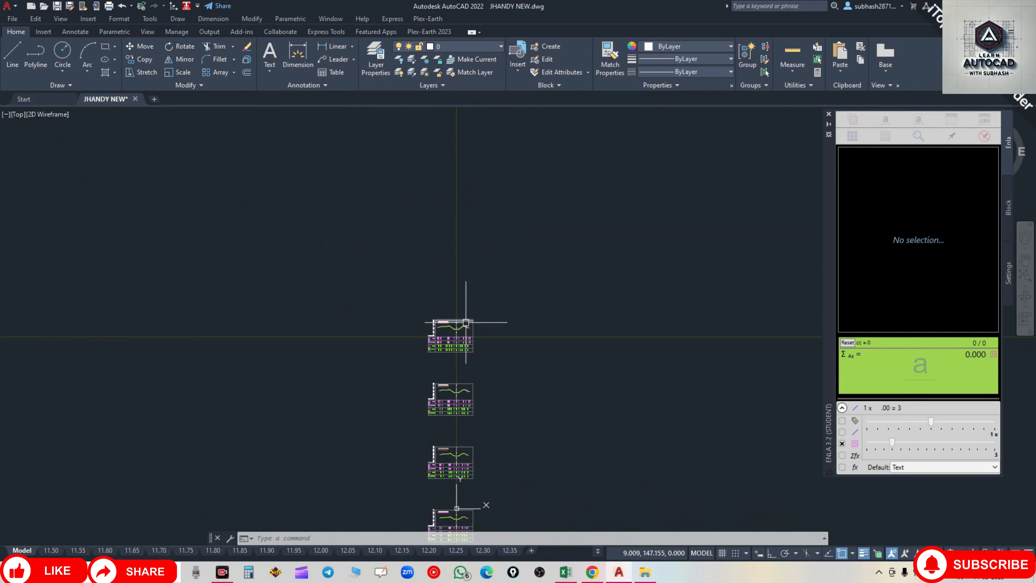
pyautogui.scroll(5, 456, 326)
pyautogui.scroll(2, 495, 316)
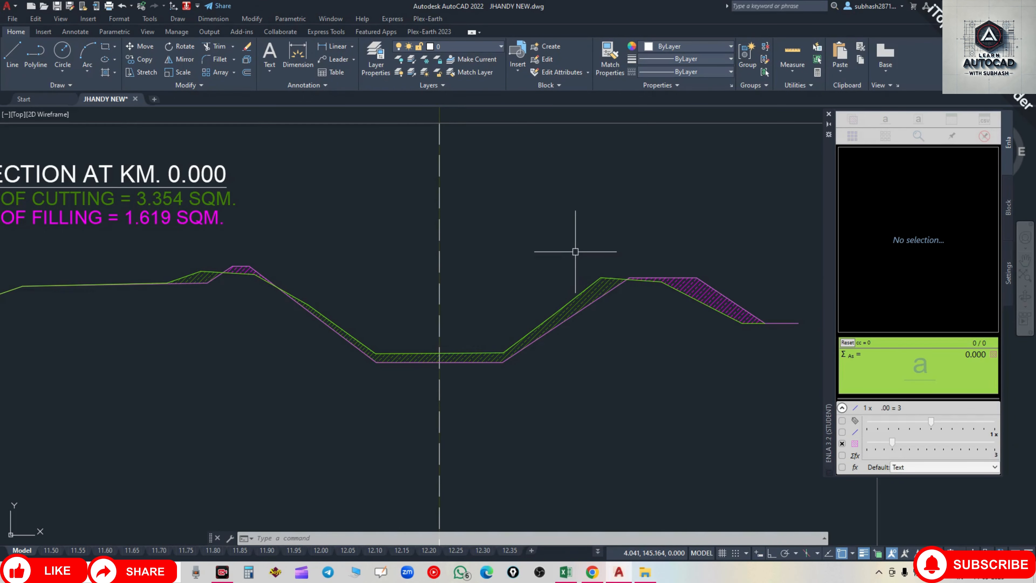
pyautogui.moveTo(630, 264); pyautogui.dragTo(691, 228, button='middle')
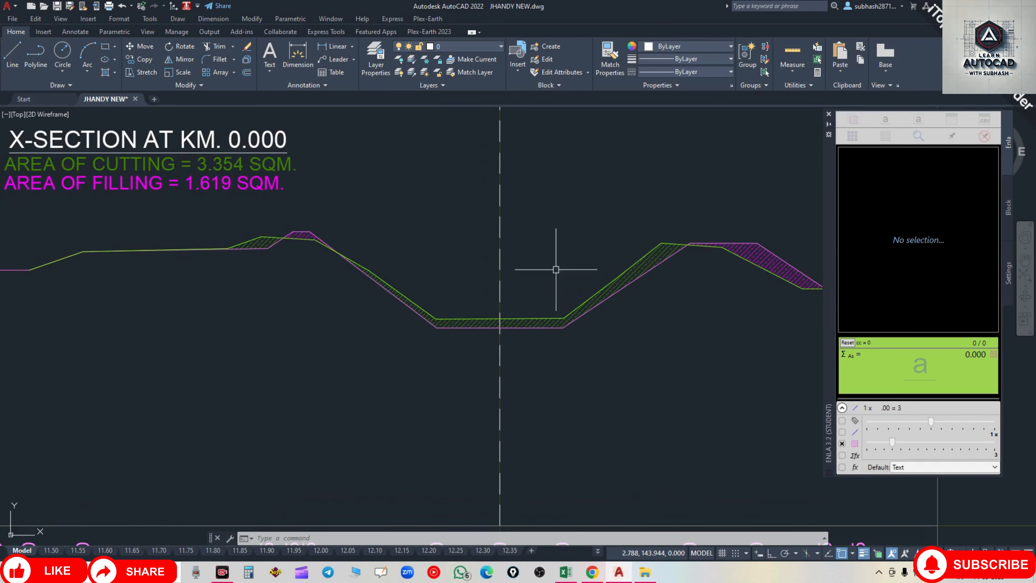
pyautogui.scroll(-2, 470, 305)
pyautogui.scroll(3, 548, 281)
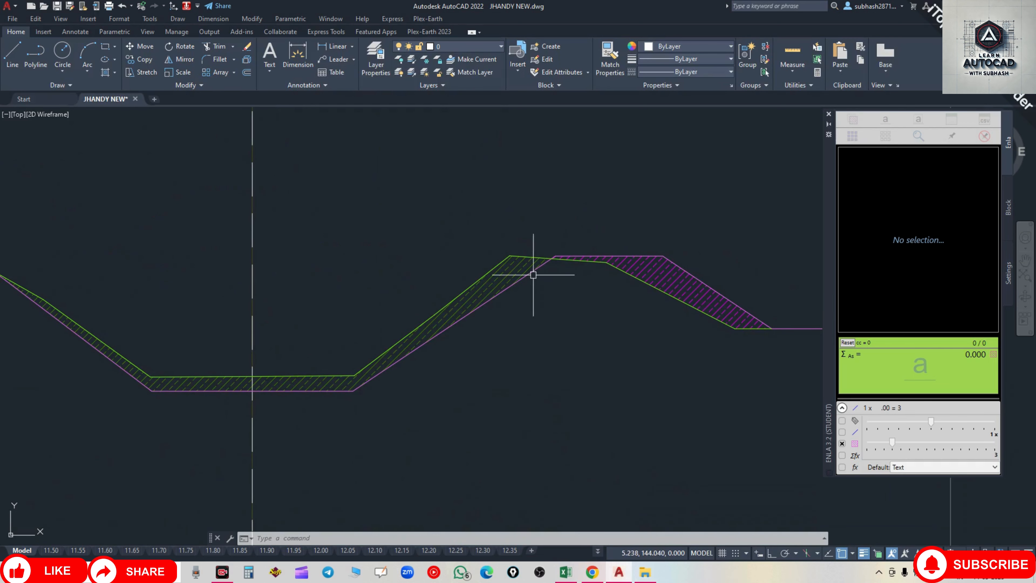
pyautogui.click(510, 270)
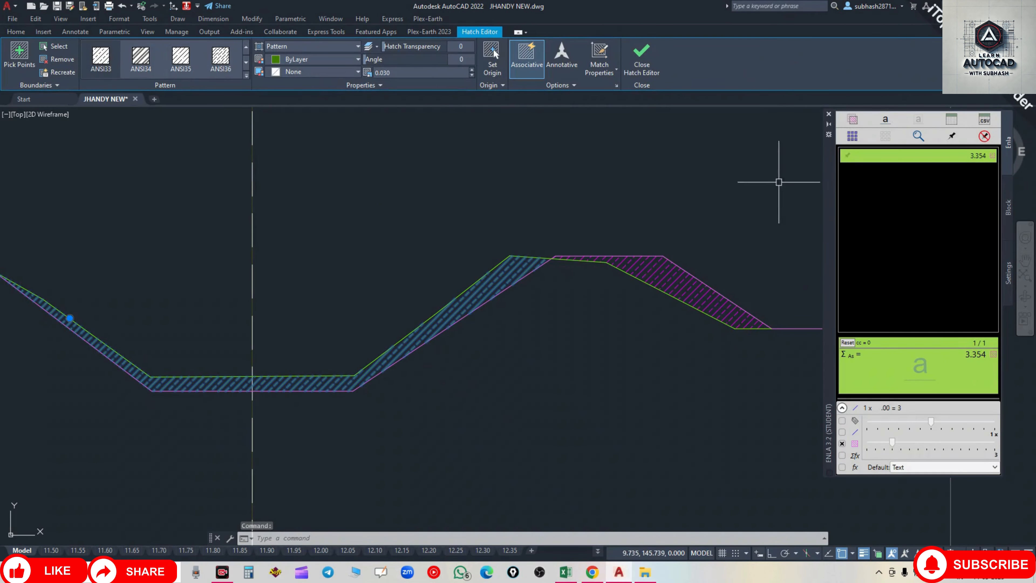
pyautogui.click(854, 121)
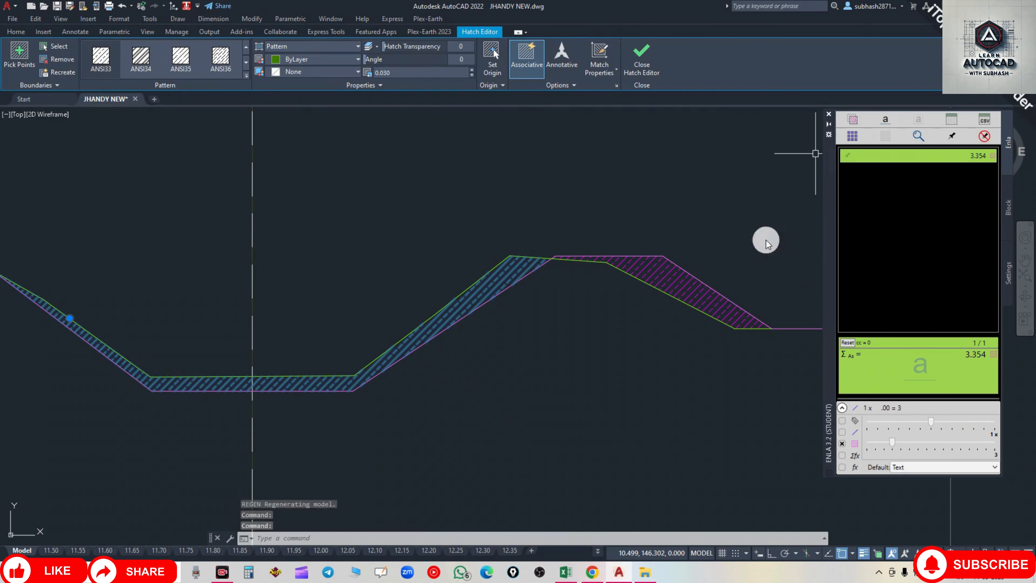
pyautogui.click(566, 572)
pyautogui.click(191, 156)
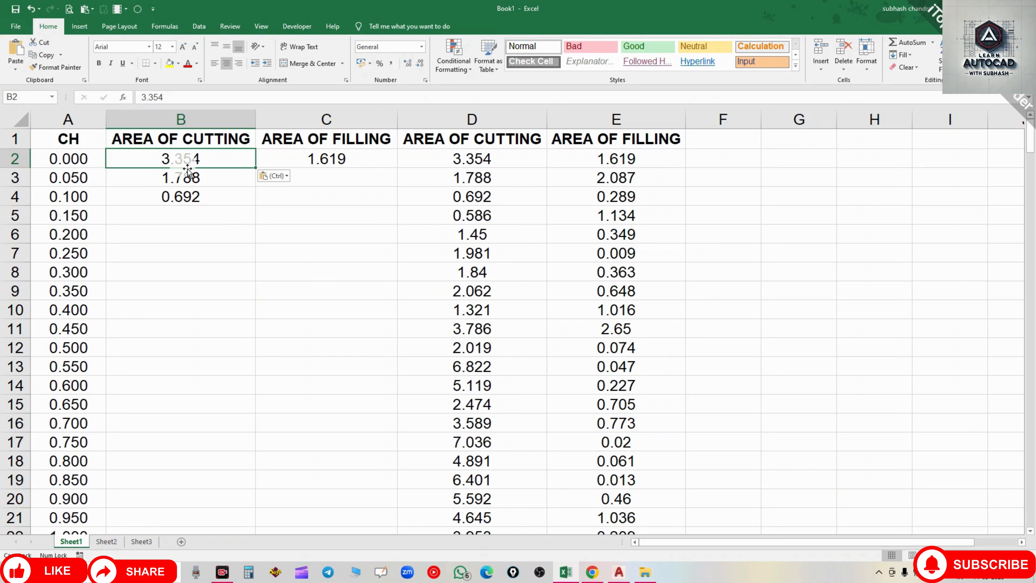
# Step: Clear the manually entered areas in B3:B4 and C2
pyautogui.moveTo(187, 171); pyautogui.dragTo(184, 204)
pyautogui.press('Delete')
pyautogui.click(296, 160)
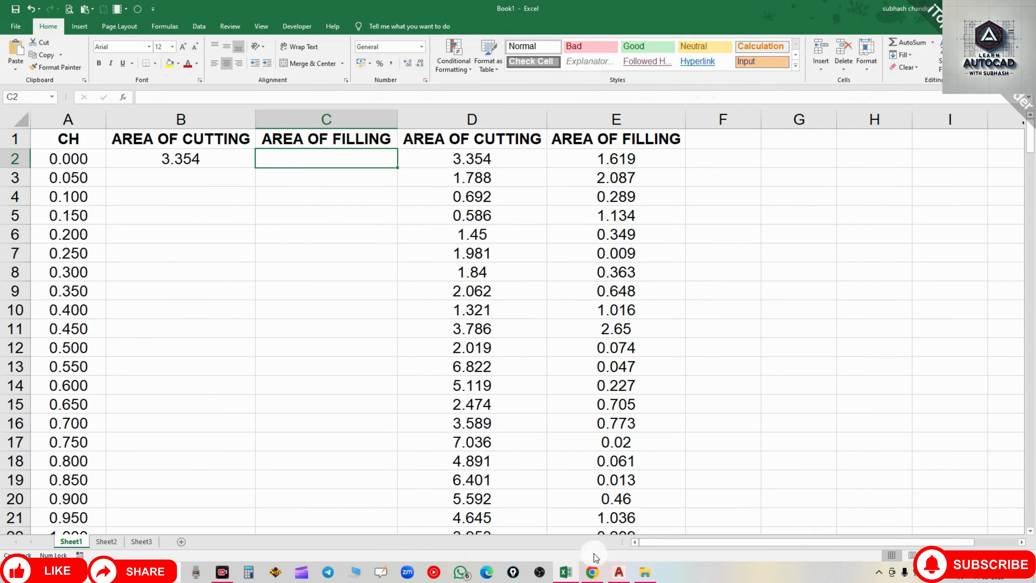
# Step: Switch to AutoCAD, copy the km 0.000 section's filling hatch area with Enla, and paste it into C2 in Excel
pyautogui.click(618, 571)
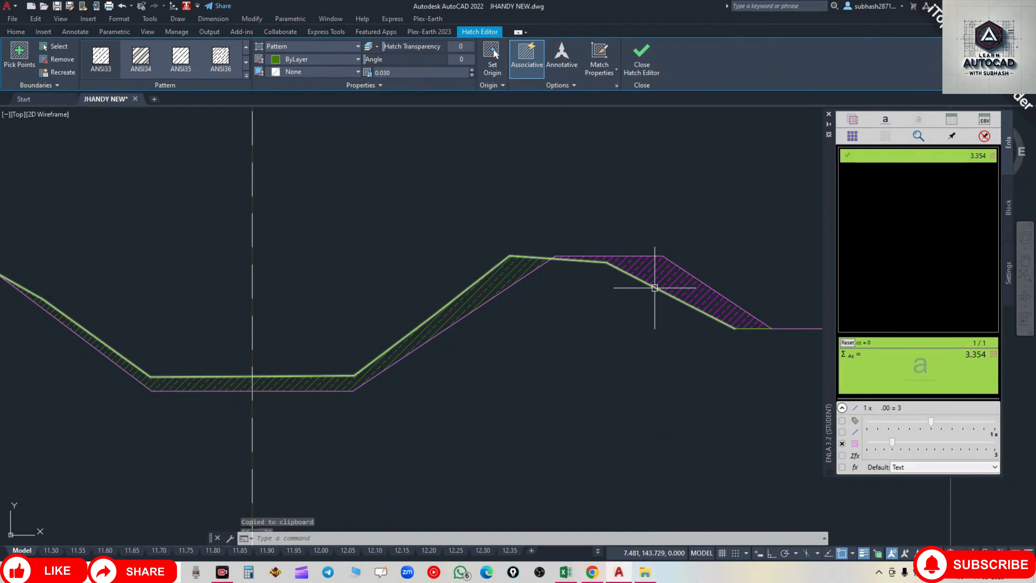
pyautogui.press('Escape')
pyautogui.click(670, 294)
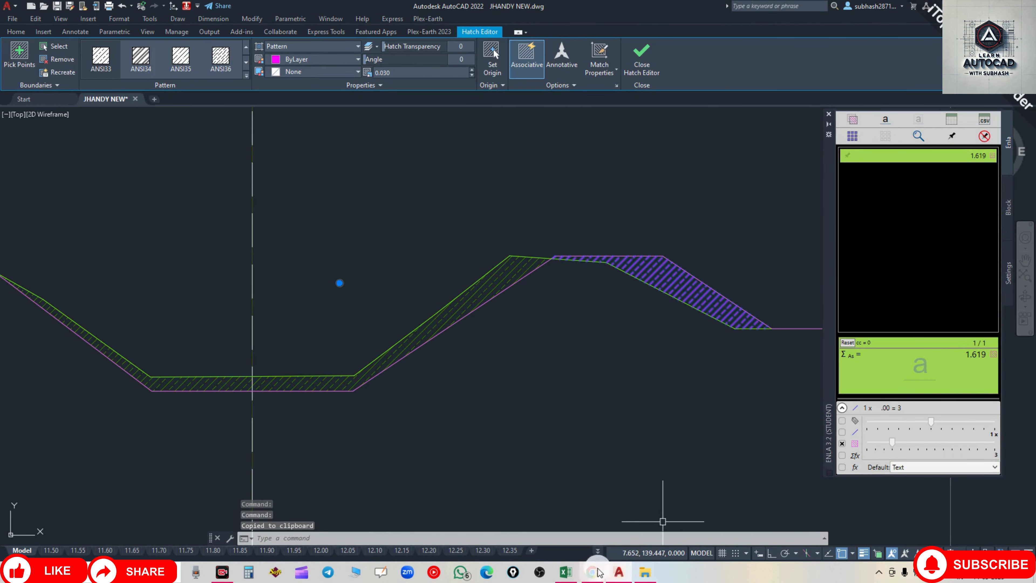
pyautogui.click(565, 572)
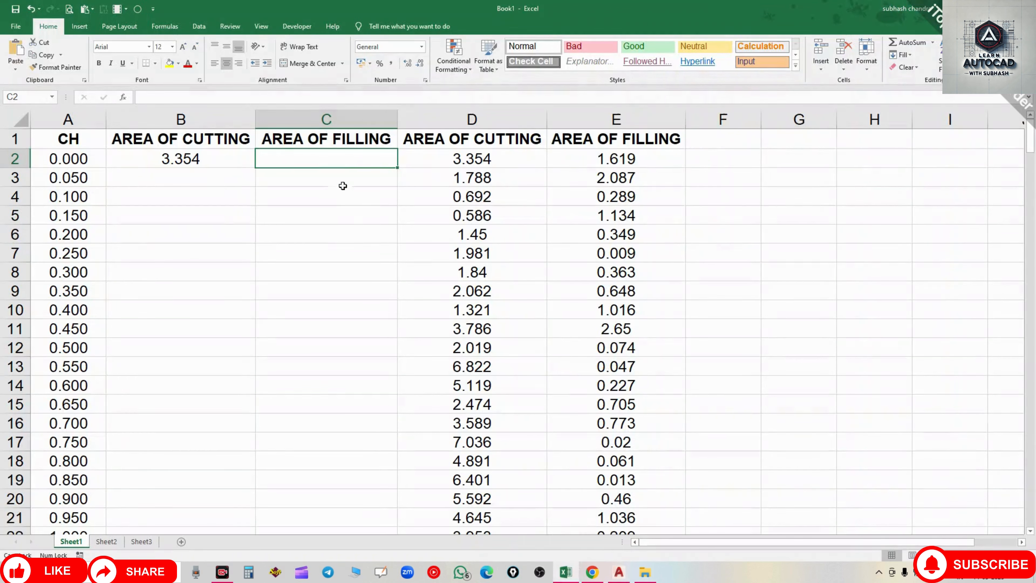
pyautogui.click(15, 48)
# Step: Select Excel cell B3, switch to AutoCAD, clear the current selection, and select the km 0.050 section's cutting hatch
pyautogui.click(169, 181)
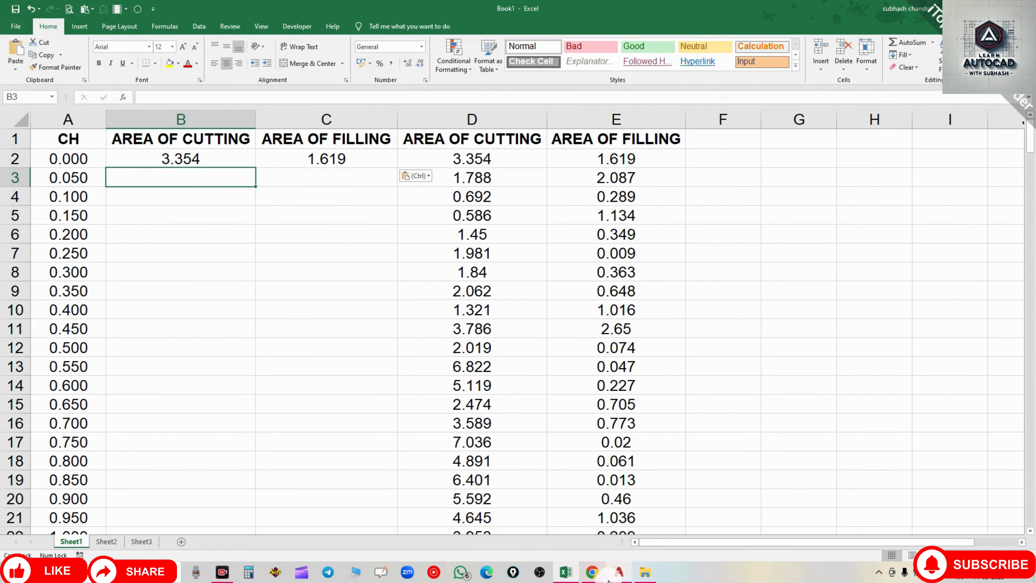
pyautogui.click(621, 575)
pyautogui.scroll(-4, 531, 319)
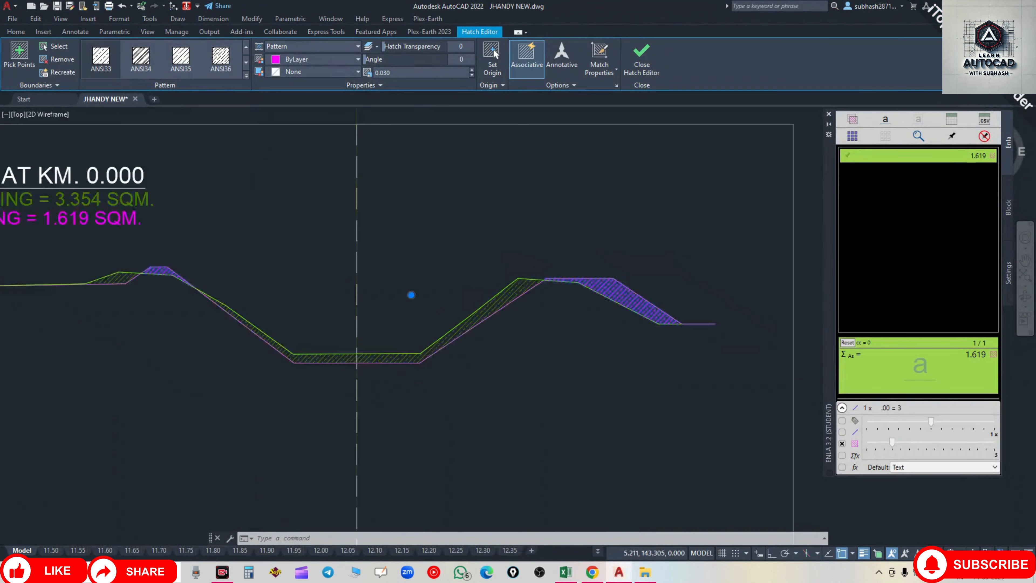
pyautogui.moveTo(489, 434); pyautogui.dragTo(478, 122, button='middle')
pyautogui.press('Escape')
pyautogui.press('Escape')
pyautogui.press('Escape')
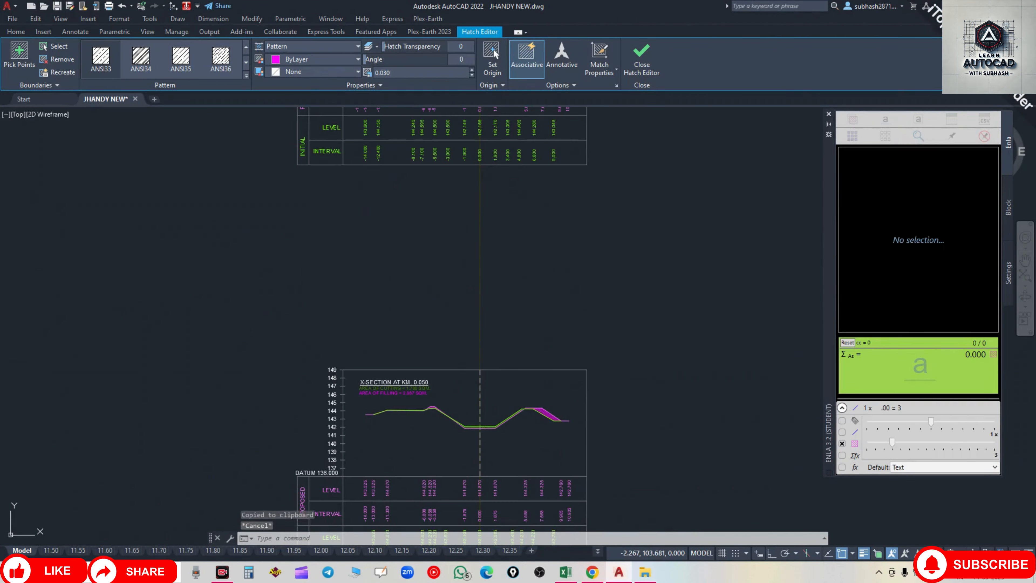
pyautogui.scroll(2, 463, 423)
pyautogui.scroll(3, 492, 439)
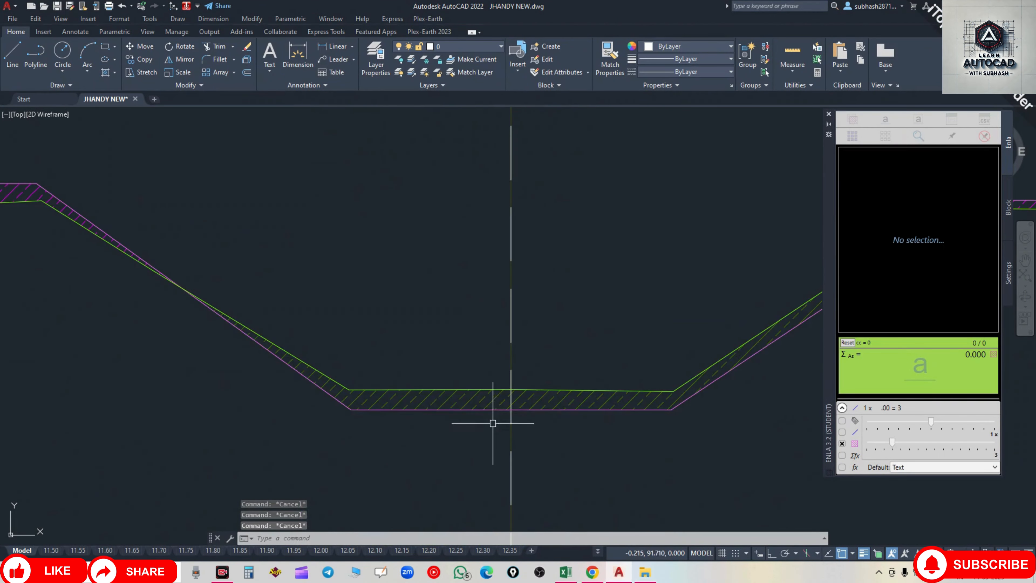
pyautogui.click(486, 402)
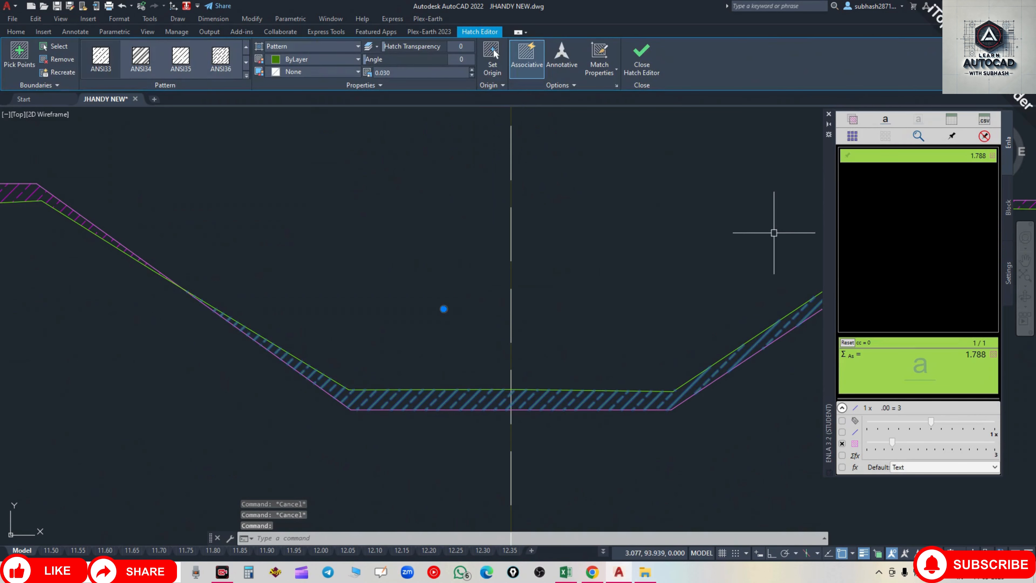
# Step: Add the km 0.050 section's filling hatch to the selection and copy both areas with Enla
pyautogui.scroll(-4, 273, 343)
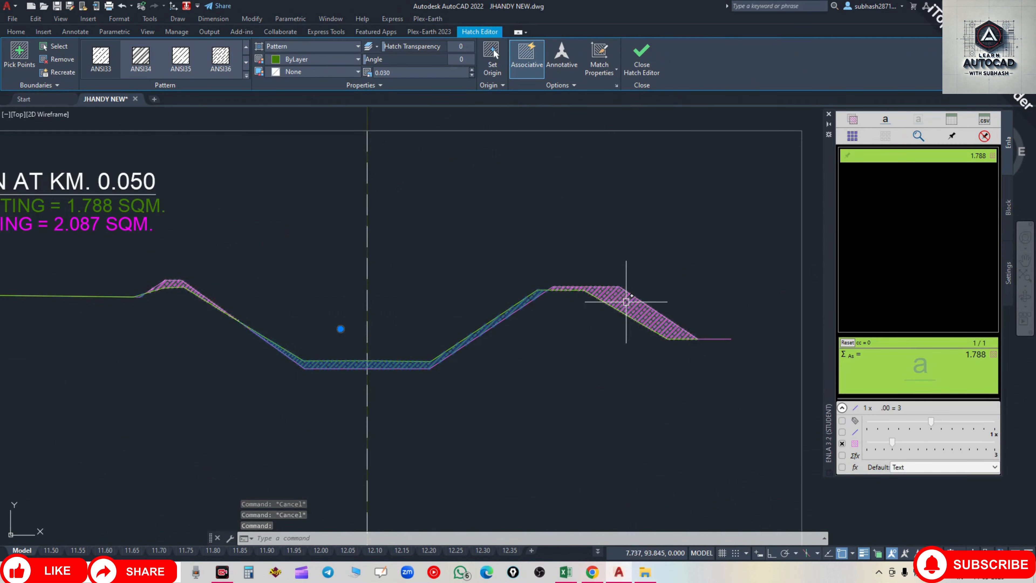
pyautogui.click(627, 302)
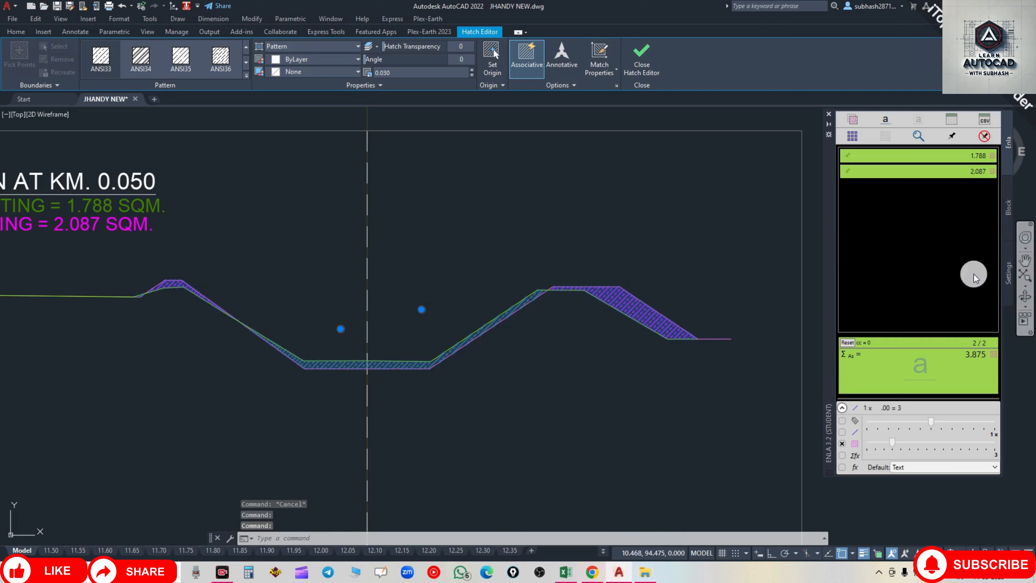
pyautogui.click(853, 119)
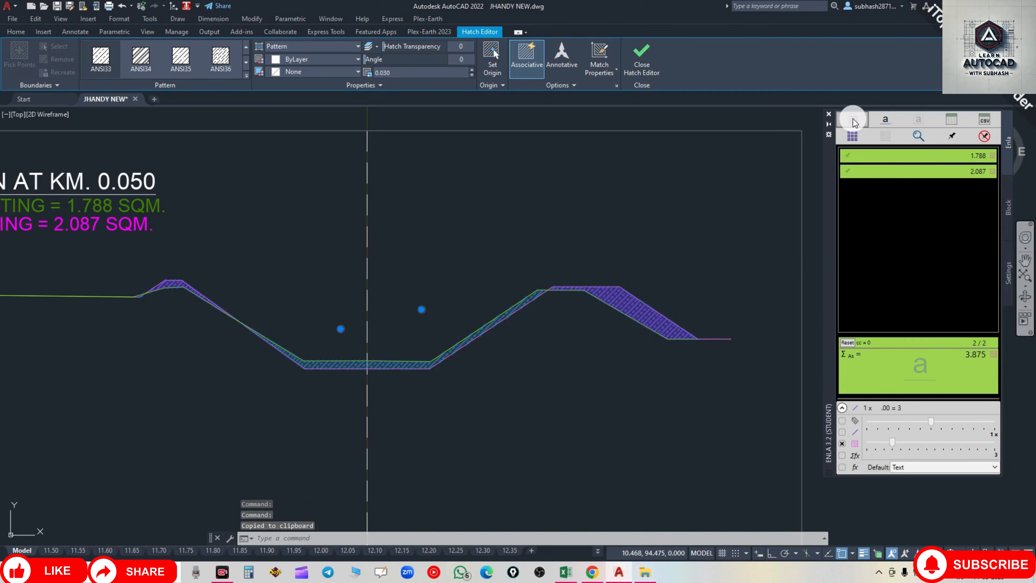
# Step: Switch to Excel, paste the two km 0.050 areas starting at B3, and move the filling area 2.087 from B4 to C3
pyautogui.click(566, 572)
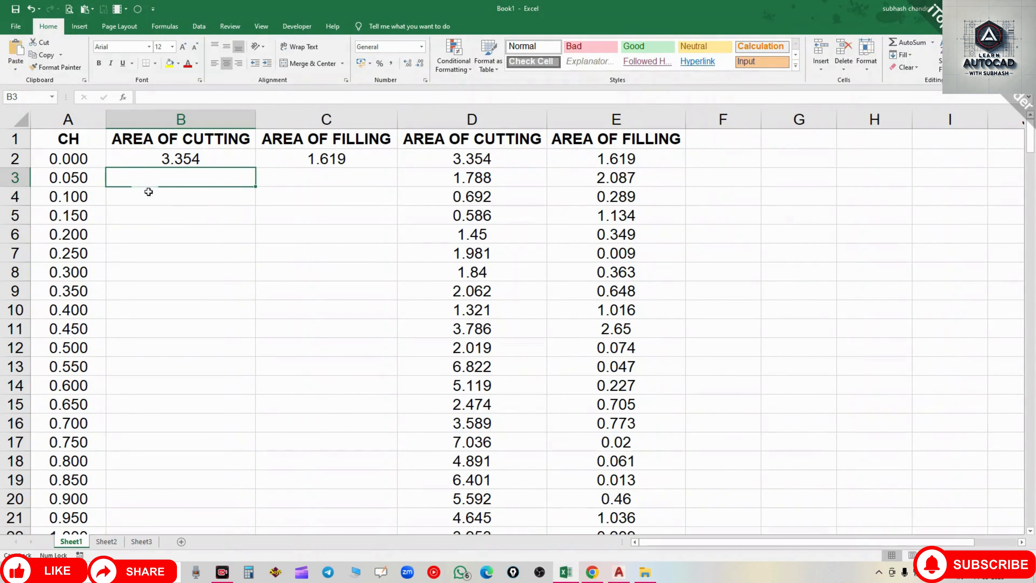
pyautogui.click(23, 62)
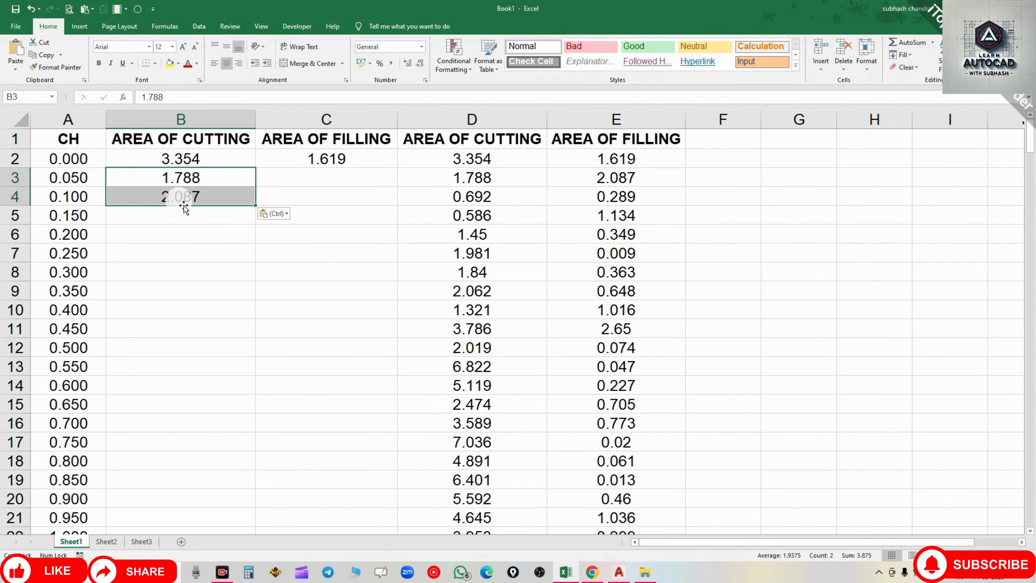
pyautogui.click(186, 198)
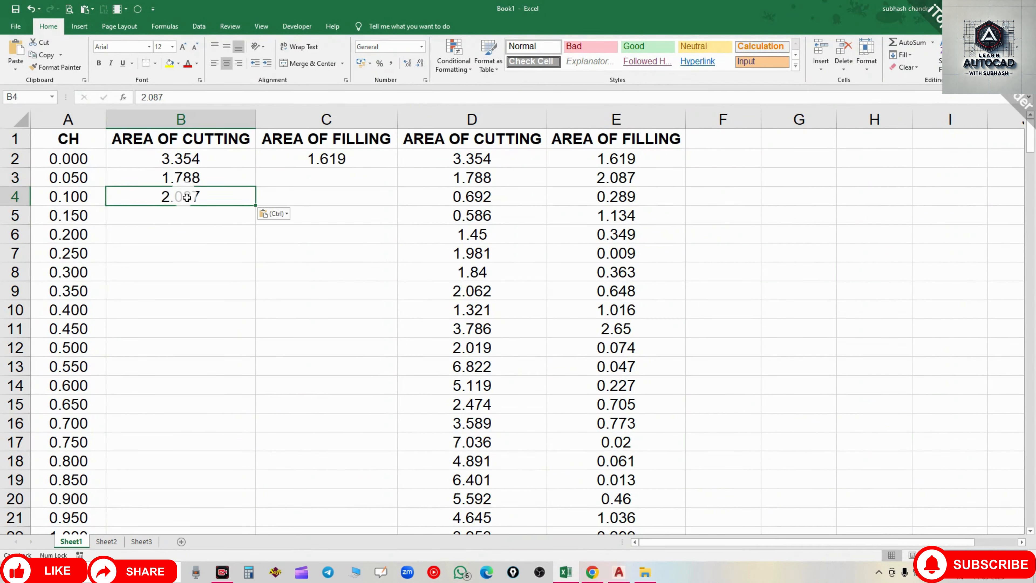
pyautogui.moveTo(228, 191); pyautogui.dragTo(304, 176)
# Step: Switch to AutoCAD, clear the hatch selection, and select the cutting hatch of the km 0.100 section
pyautogui.click(619, 573)
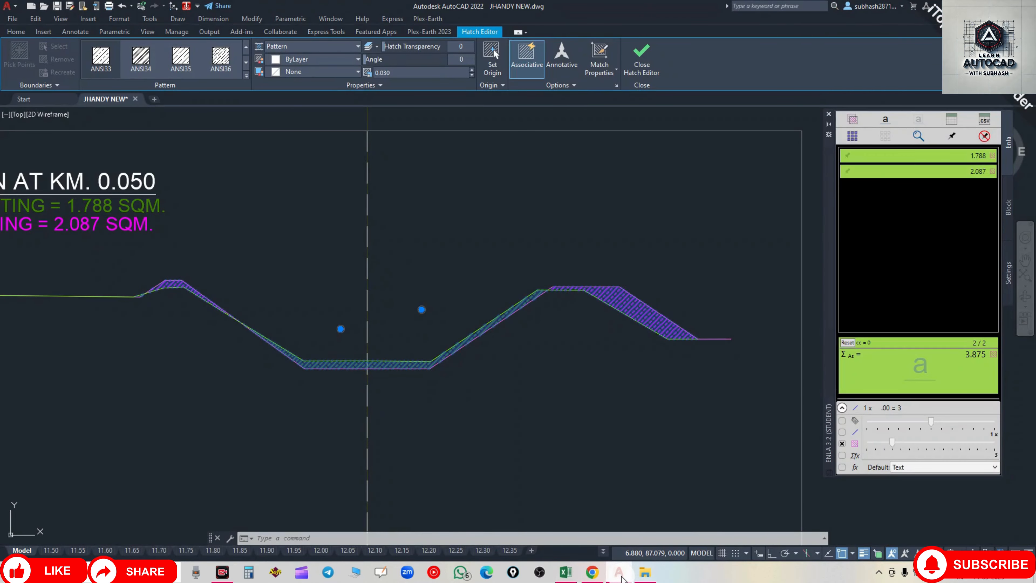
pyautogui.press('Escape')
pyautogui.press('Escape')
pyautogui.scroll(-3, 415, 290)
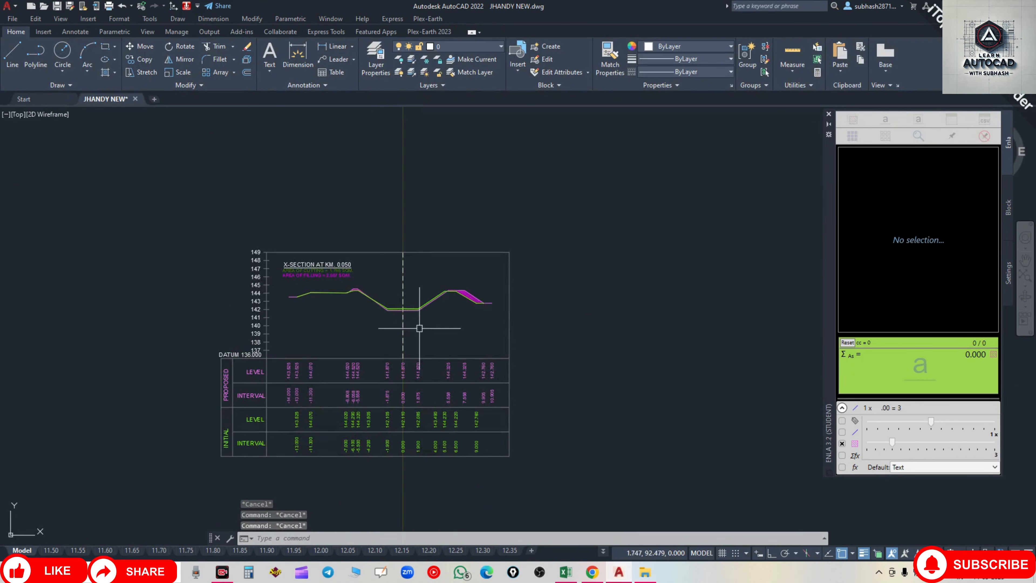
pyautogui.moveTo(464, 371); pyautogui.dragTo(492, 189, button='middle')
pyautogui.moveTo(502, 390); pyautogui.dragTo(514, 217, button='middle')
pyautogui.scroll(3, 493, 353)
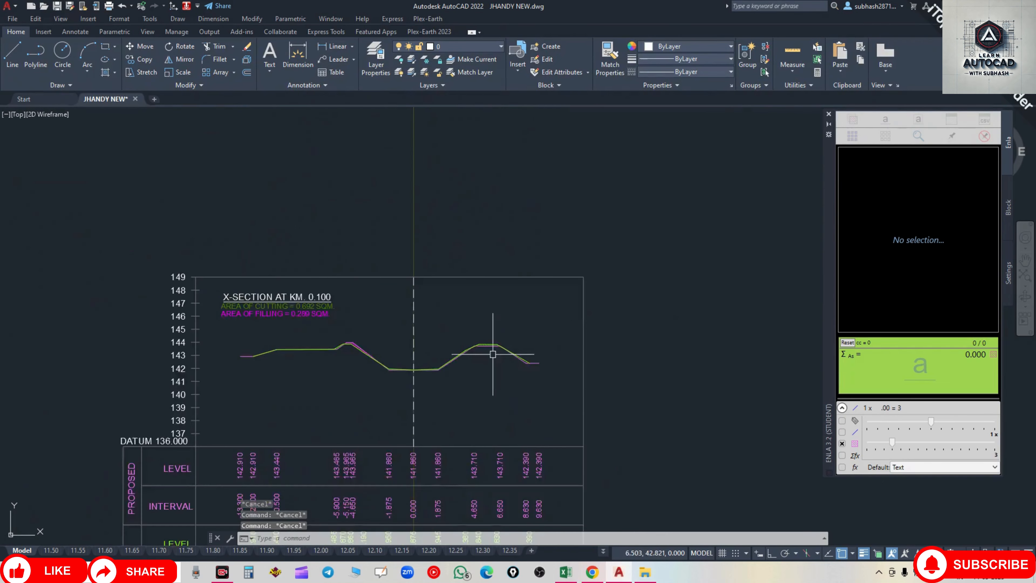
pyautogui.scroll(5, 134, 332)
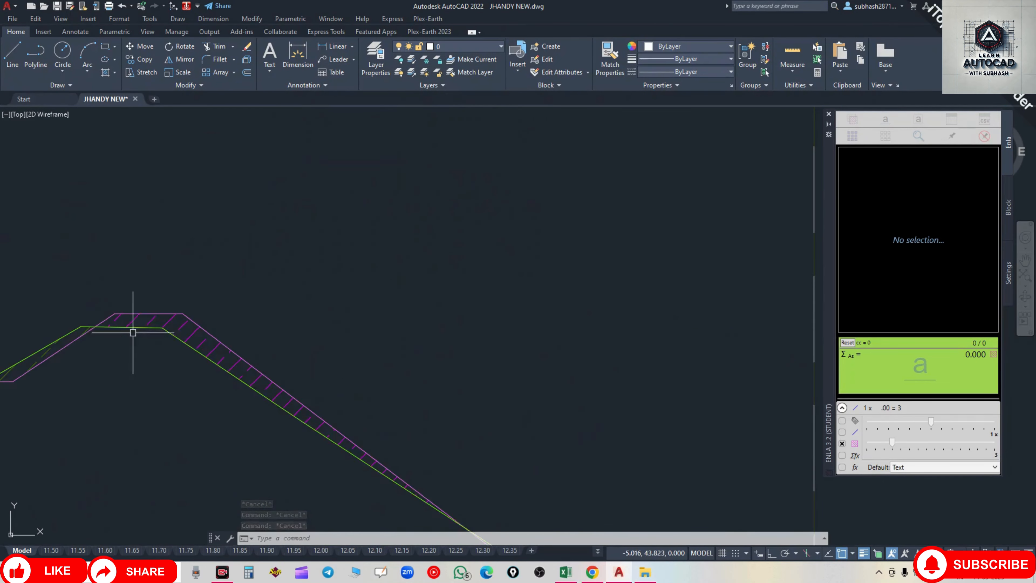
pyautogui.scroll(-5, 149, 329)
pyautogui.scroll(3, 474, 421)
pyautogui.scroll(3, 554, 397)
pyautogui.click(548, 383)
pyautogui.scroll(-6, 317, 435)
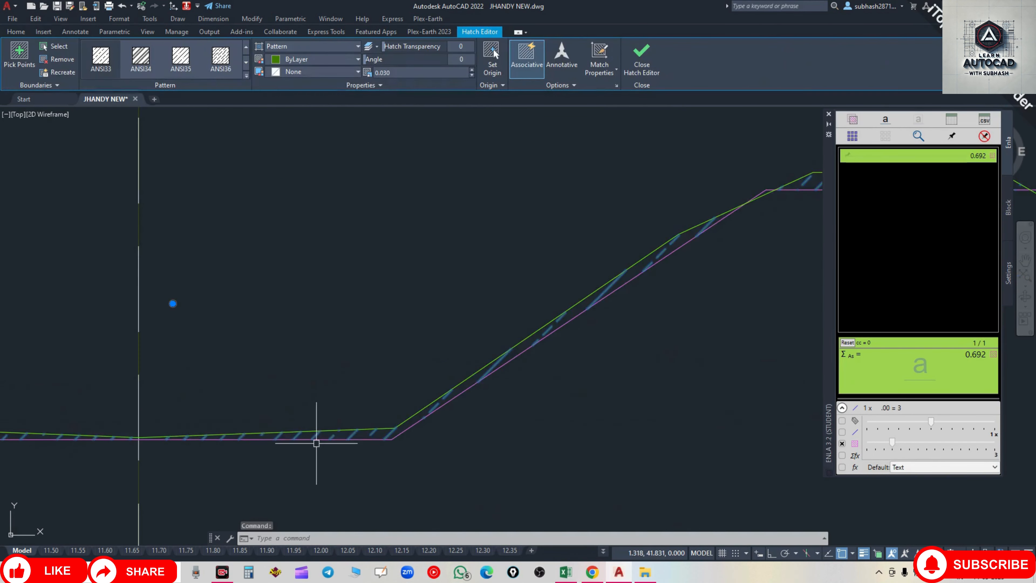
# Step: Add the km 0.100 section's filling hatch to the selection and copy both areas with Enla
pyautogui.scroll(-3, 666, 389)
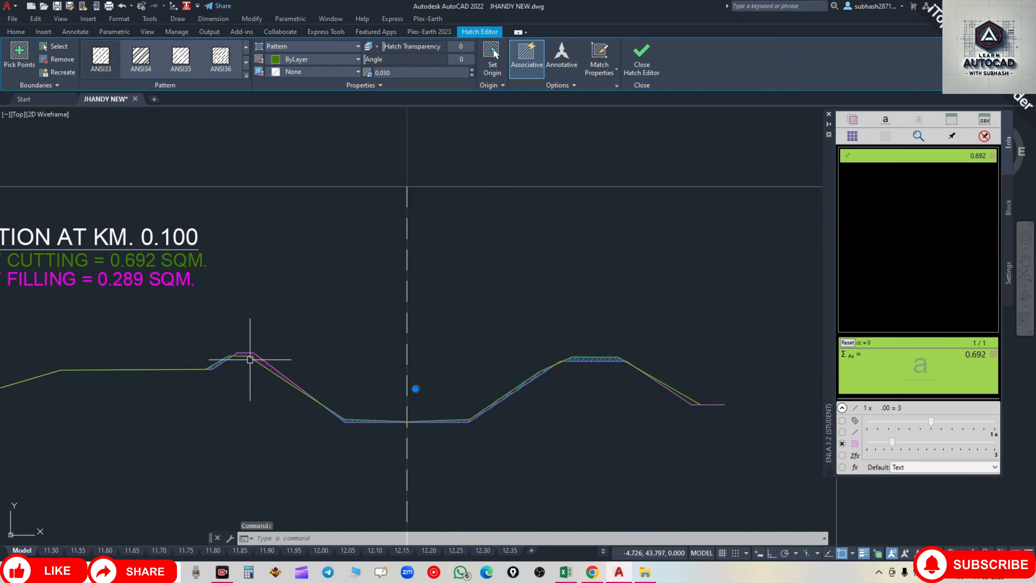
pyautogui.scroll(5, 253, 351)
pyautogui.scroll(2, 255, 340)
pyautogui.click(256, 335)
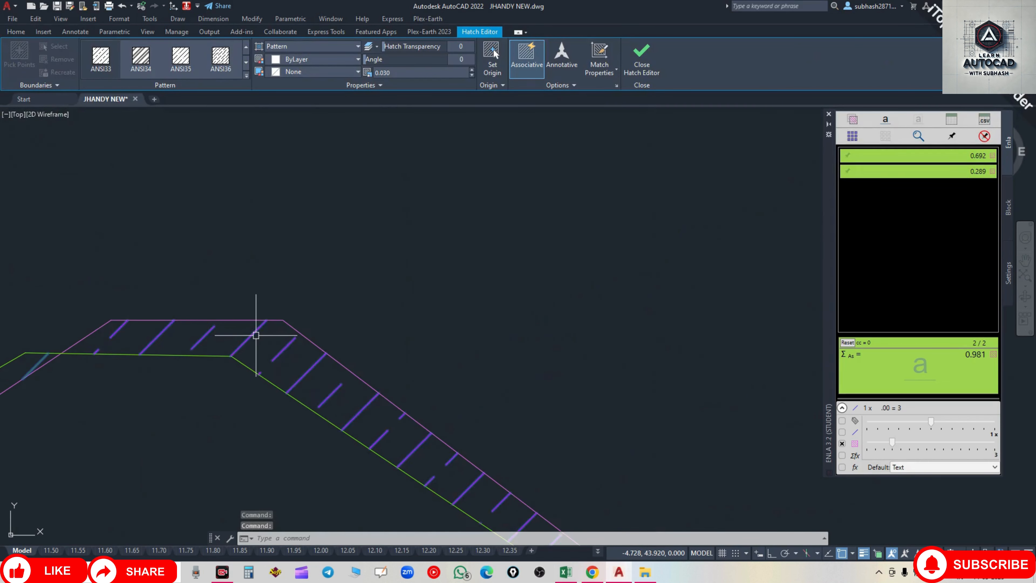
pyautogui.scroll(-6, 256, 335)
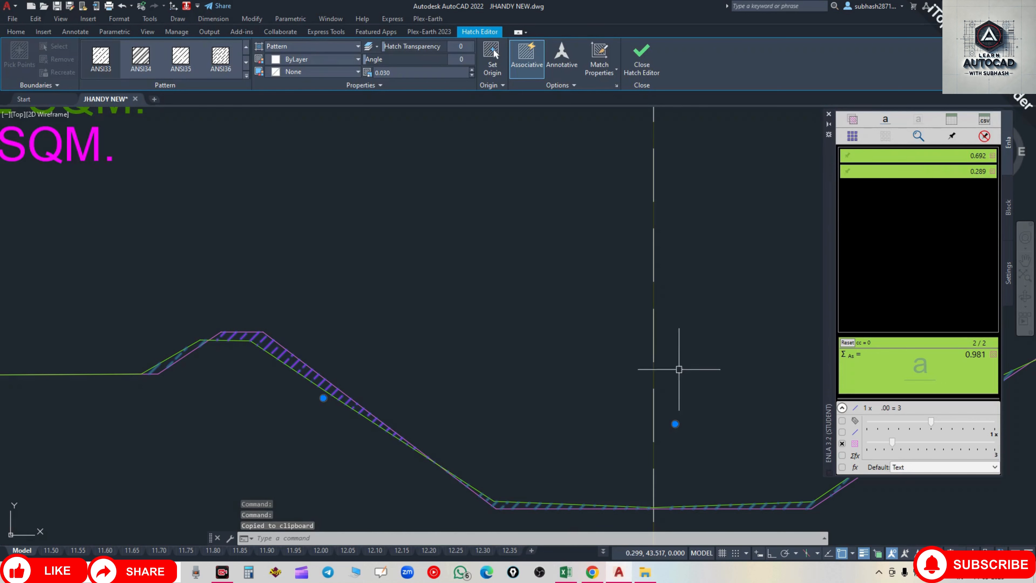
# Step: Switch to Excel, paste the two km 0.100 areas starting at B4, and move the filling area 0.289 from B5 to C4
pyautogui.click(565, 572)
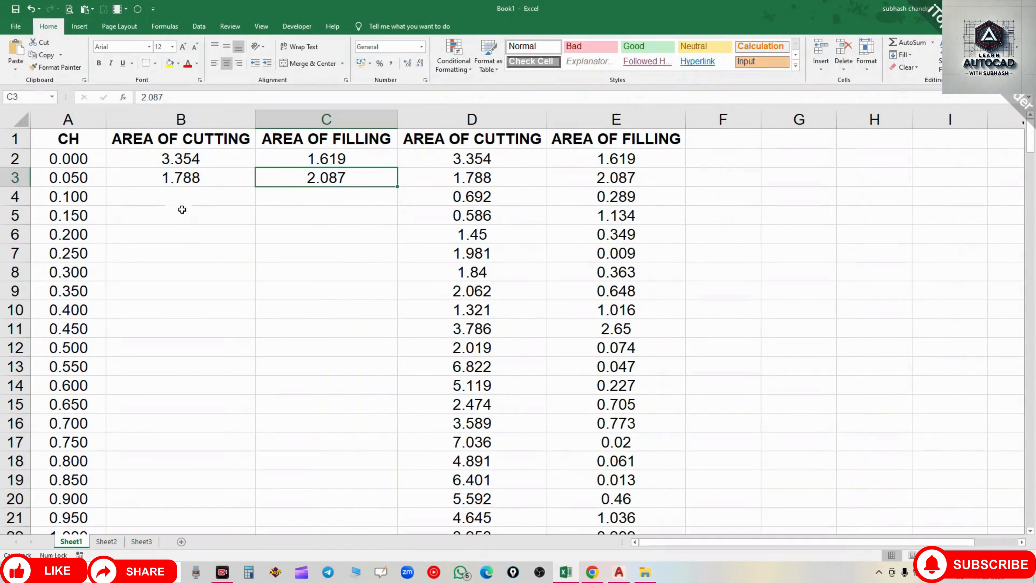
pyautogui.click(182, 198)
pyautogui.click(16, 54)
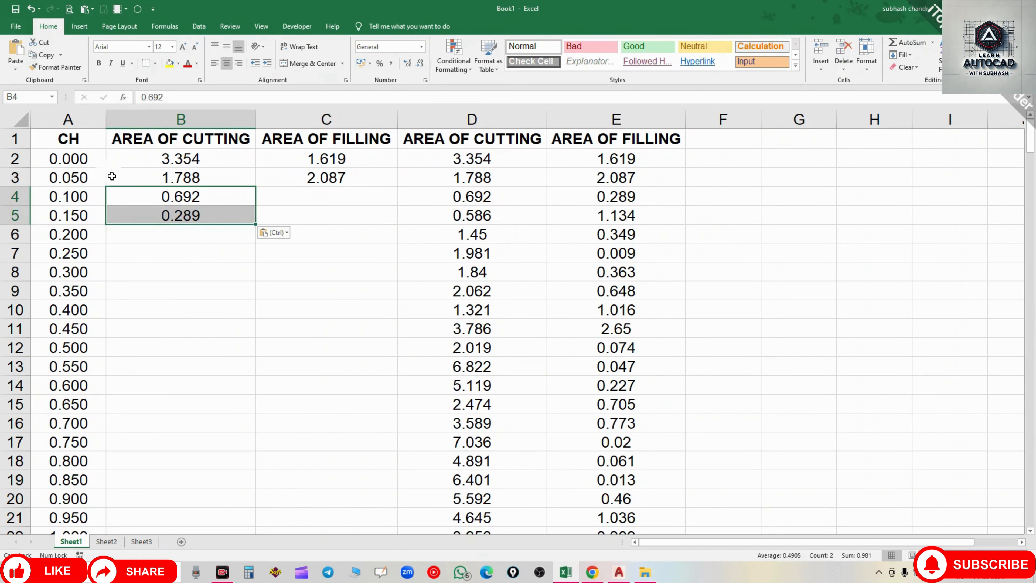
pyautogui.click(176, 201)
pyautogui.click(182, 218)
pyautogui.moveTo(191, 220); pyautogui.dragTo(281, 200)
pyautogui.click(225, 221)
pyautogui.click(206, 217)
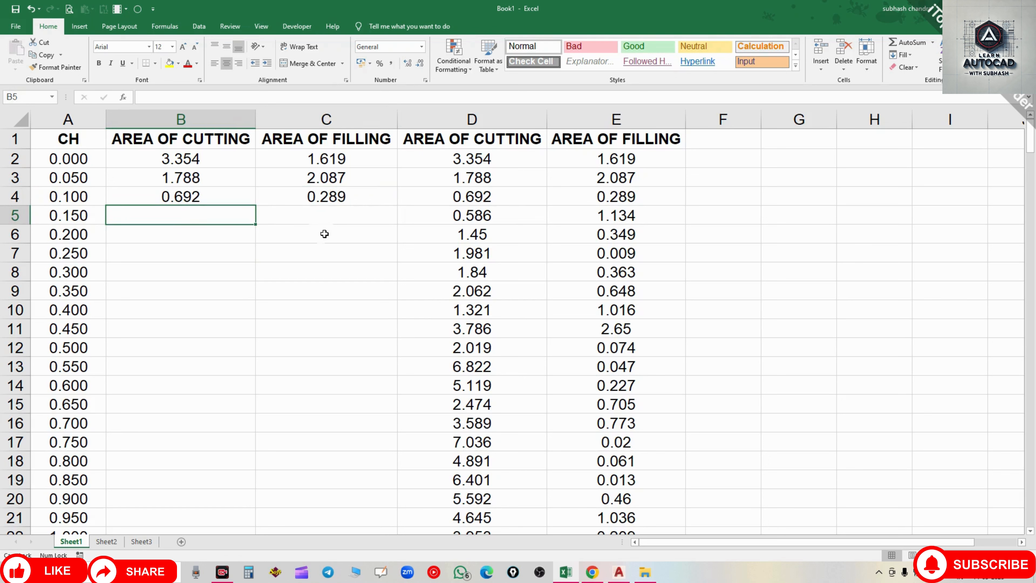
# Step: Review the cutting areas in column D against the chainages in column A and the individually copied areas in column B
pyautogui.click(478, 162)
pyautogui.moveTo(478, 162); pyautogui.dragTo(490, 465)
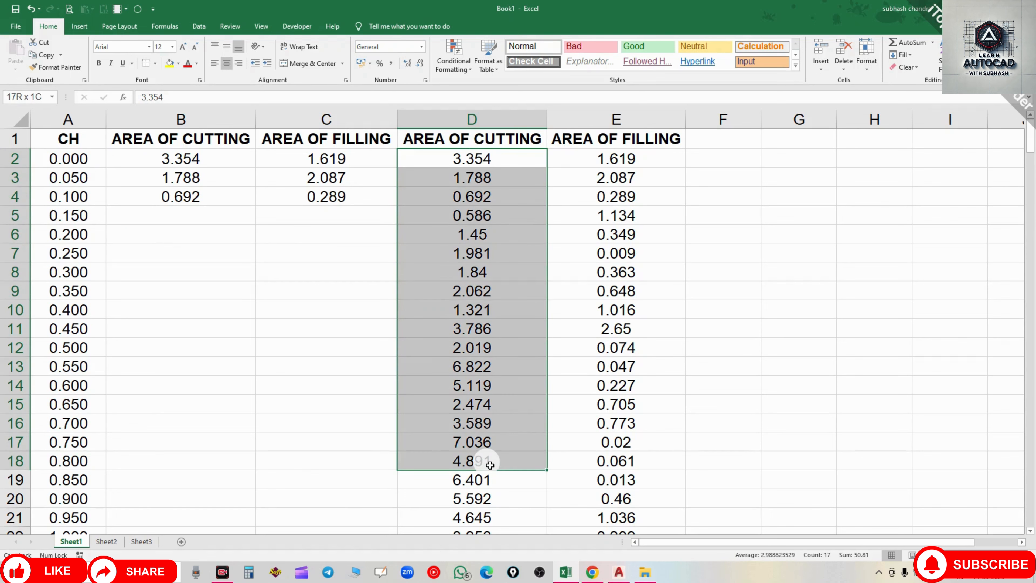
pyautogui.click(494, 461)
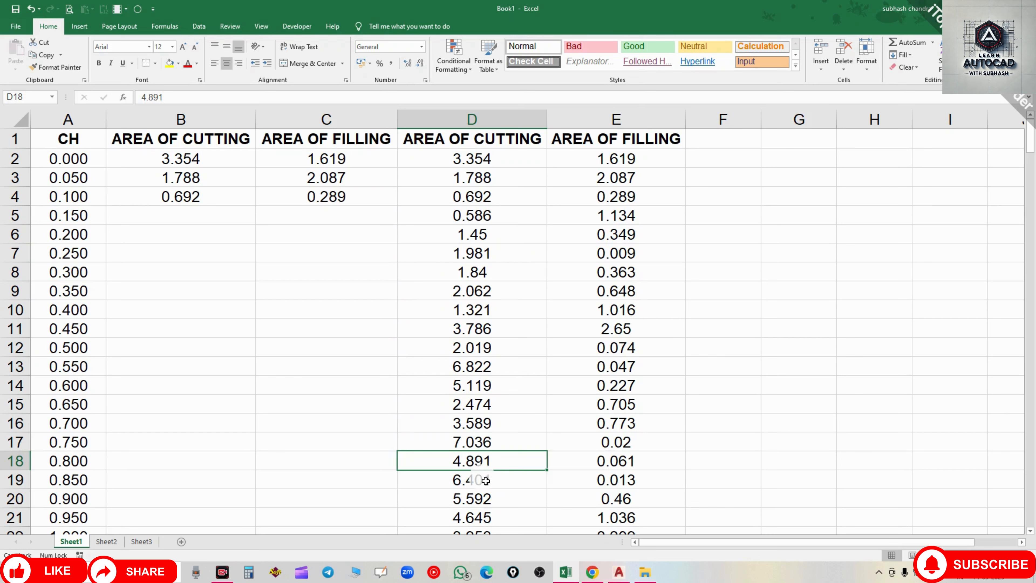
pyautogui.moveTo(486, 481); pyautogui.dragTo(485, 459)
pyautogui.click(482, 461)
pyautogui.click(498, 382)
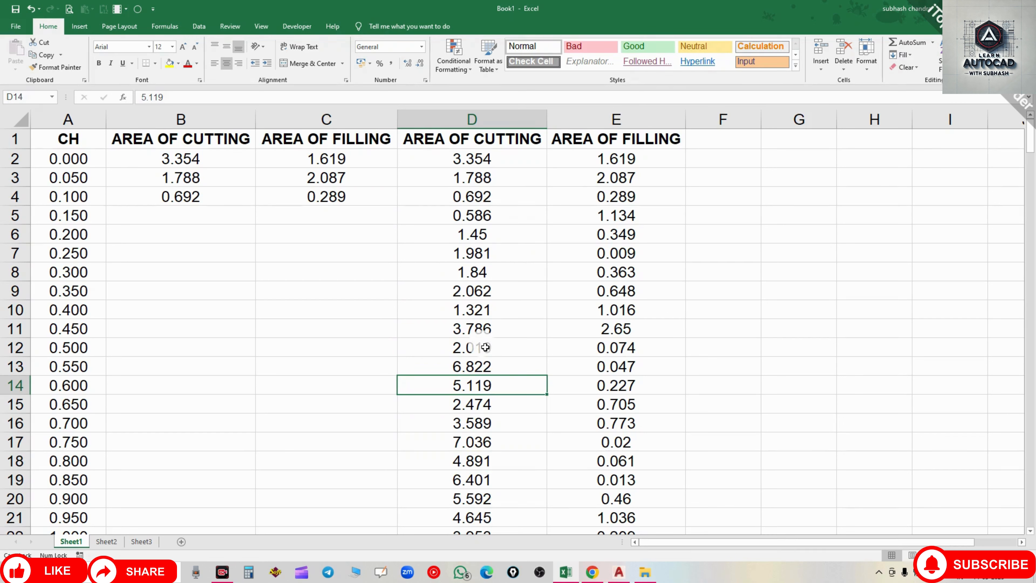
pyautogui.moveTo(62, 161); pyautogui.dragTo(60, 176)
pyautogui.click(188, 158)
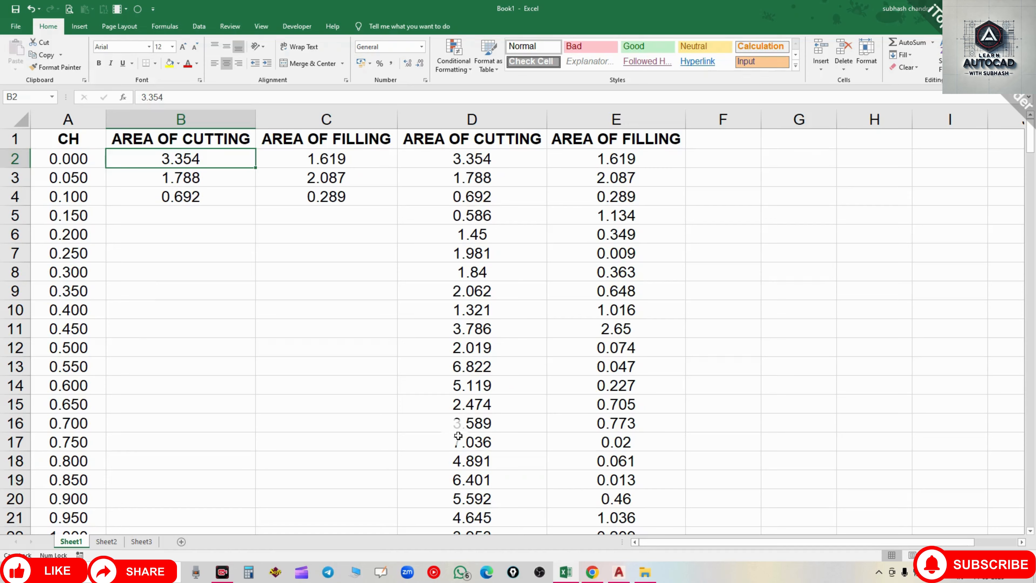
pyautogui.scroll(-1, 463, 285)
pyautogui.scroll(1, 473, 380)
# Step: Switch to AutoCAD, clear the hatch selection, and examine the order of the stacked cross-sections, including the section at km 1.900
pyautogui.click(619, 572)
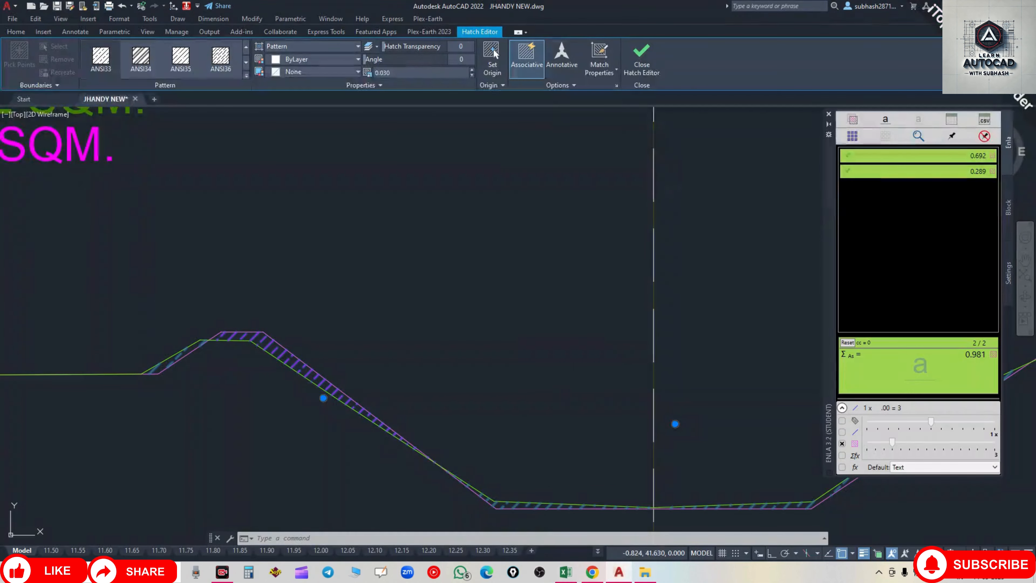
pyautogui.scroll(-8, 384, 296)
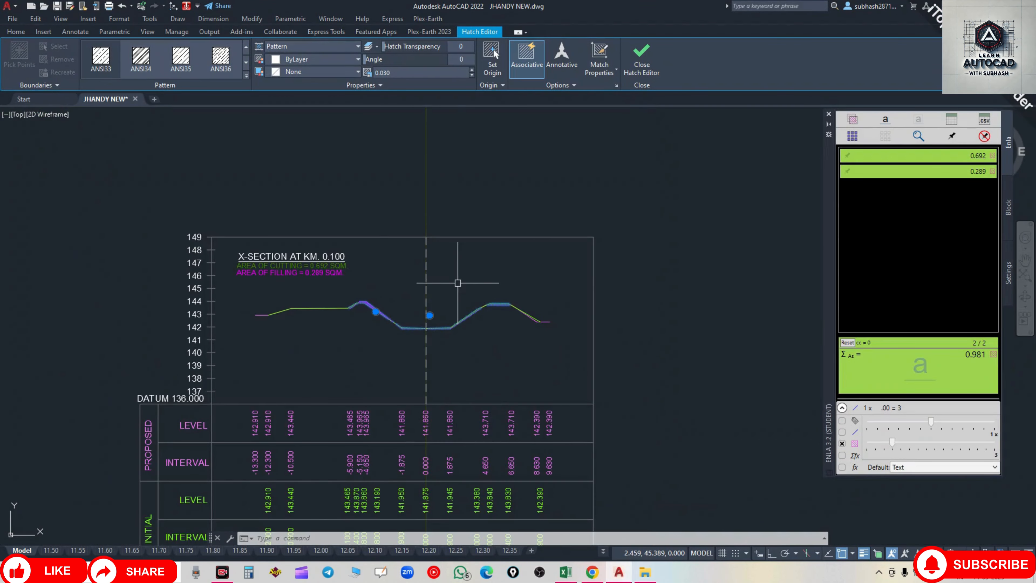
pyautogui.press('Escape')
pyautogui.press('Escape')
pyautogui.scroll(-10, 485, 330)
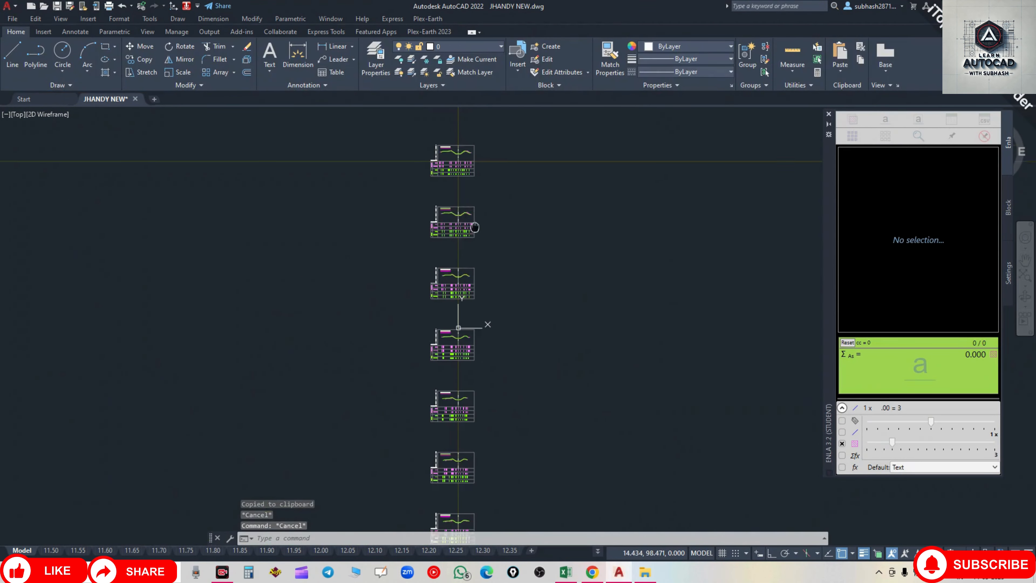
pyautogui.scroll(-6, 480, 327)
pyautogui.moveTo(491, 459); pyautogui.dragTo(489, 141, button='middle')
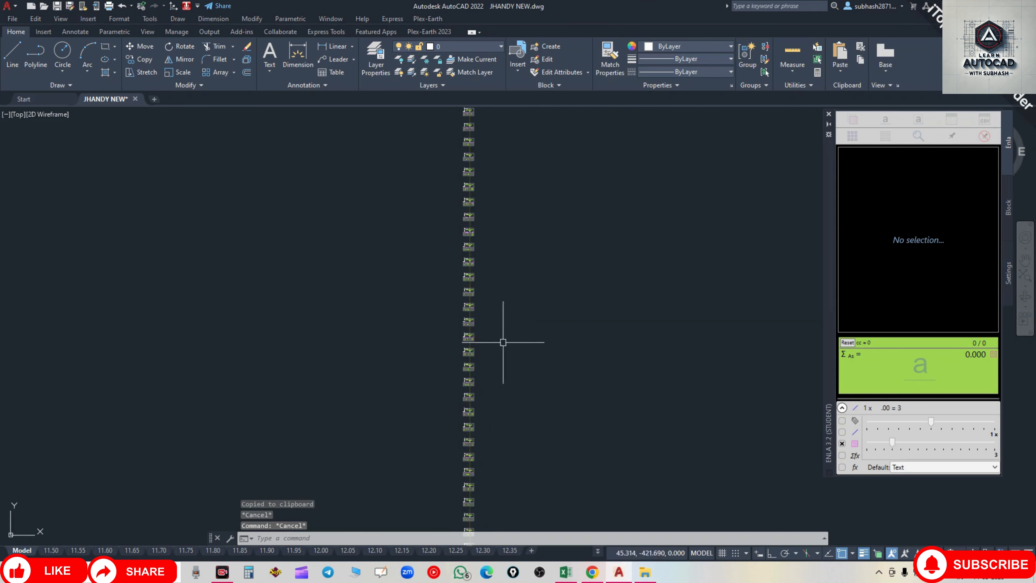
pyautogui.moveTo(504, 417); pyautogui.dragTo(520, 263, button='middle')
pyautogui.scroll(12, 518, 379)
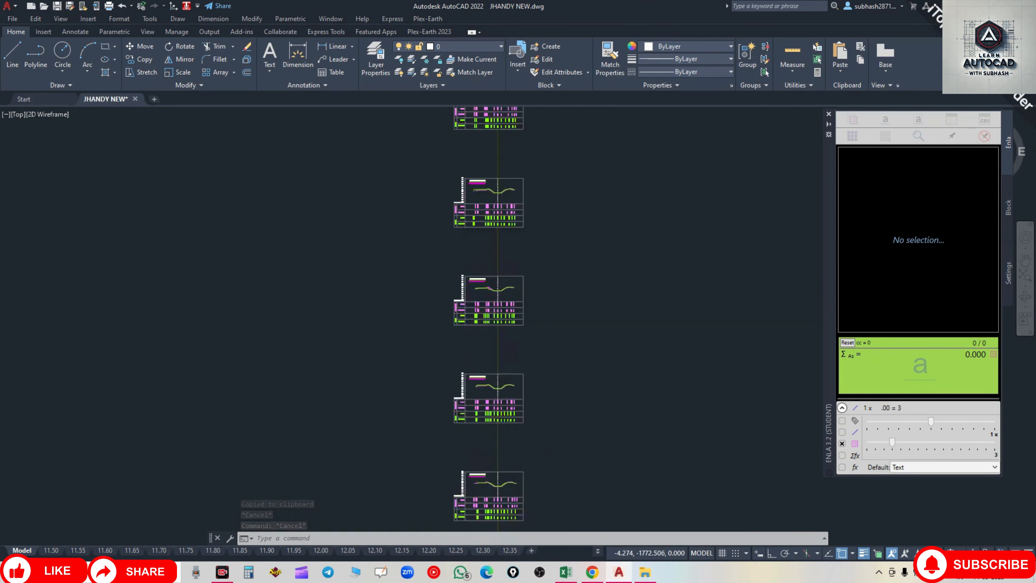
pyautogui.scroll(6, 527, 367)
pyautogui.moveTo(395, 204); pyautogui.dragTo(434, 300, button='middle')
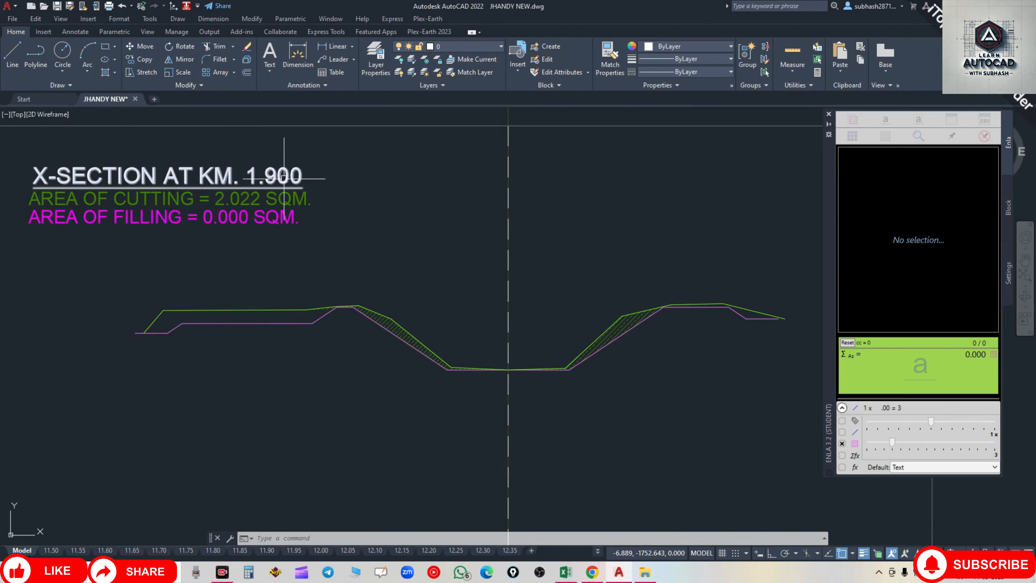
pyautogui.scroll(-6, 303, 306)
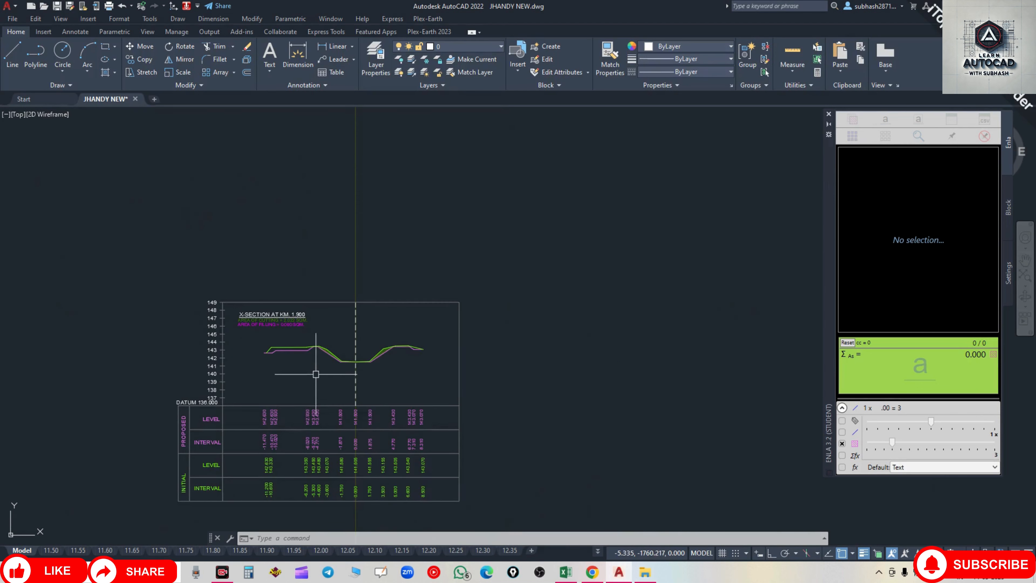
pyautogui.scroll(-5, 456, 403)
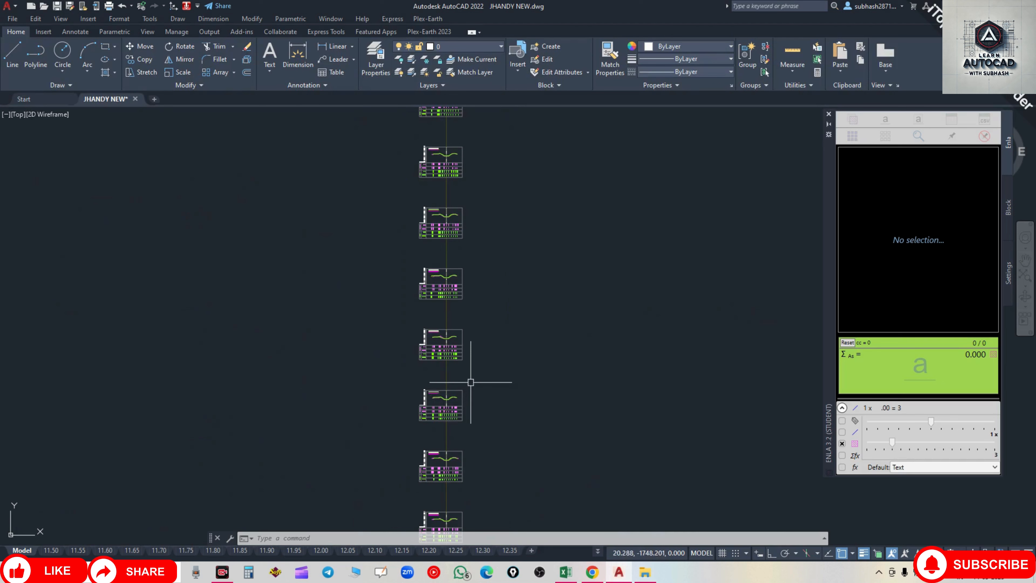
pyautogui.scroll(-4, 467, 384)
pyautogui.moveTo(474, 212); pyautogui.dragTo(479, 488, button='middle')
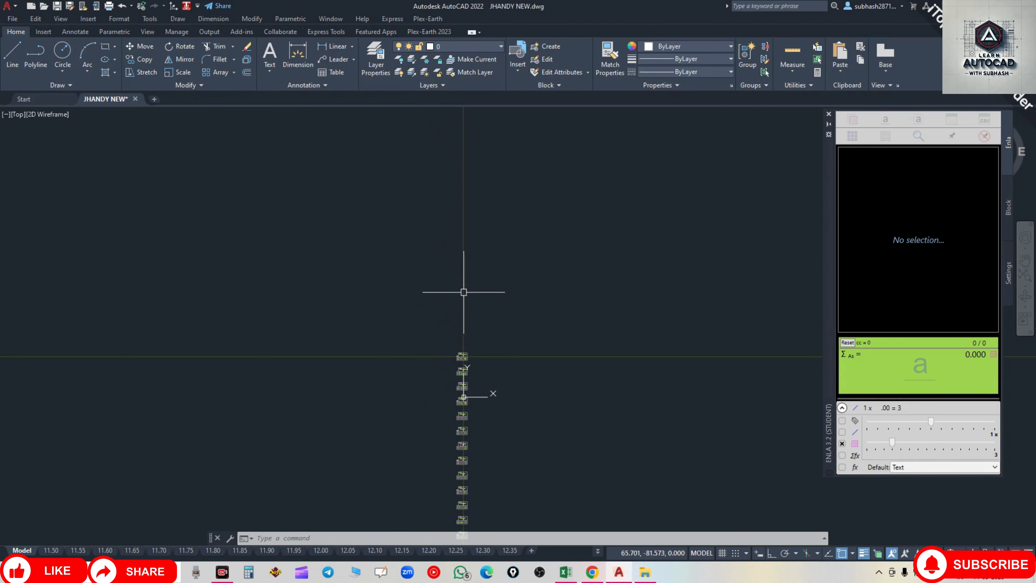
# Step: Switch to Chrome and check which AutoCAD versions are compatible with Enla (student) on its Autodesk App Store page
pyautogui.scroll(10, 462, 357)
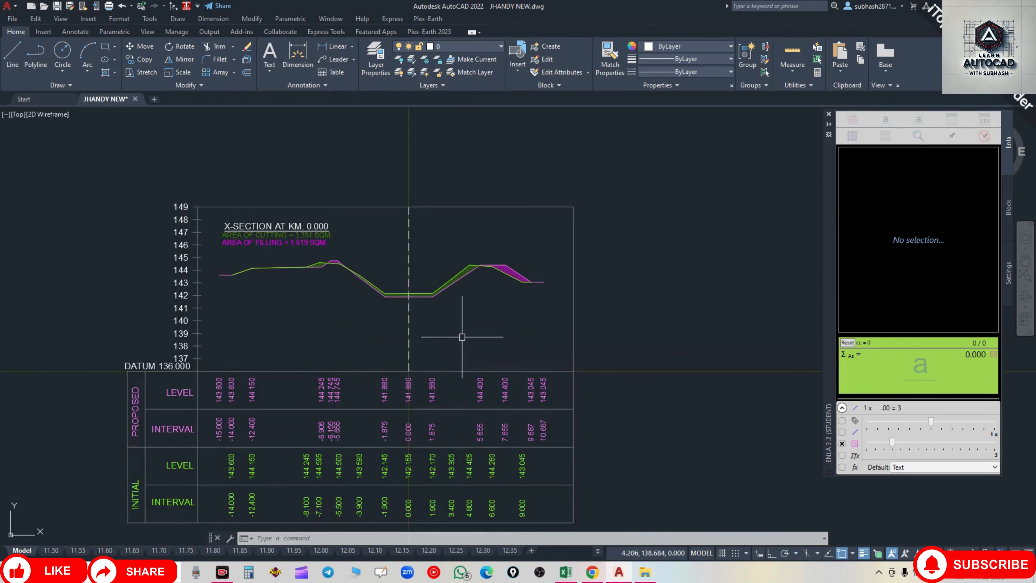
pyautogui.moveTo(463, 329); pyautogui.dragTo(476, 271, button='middle')
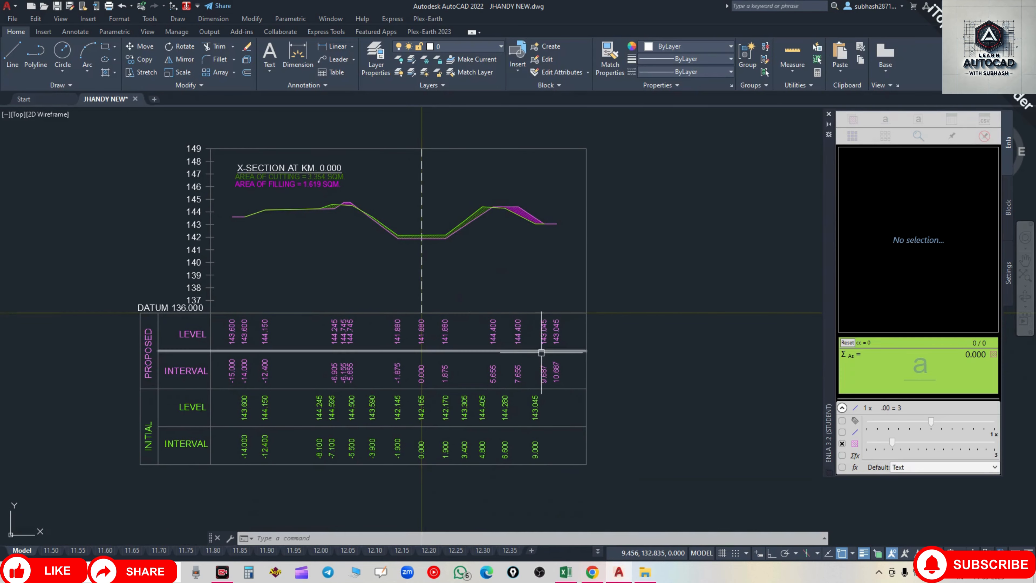
pyautogui.click(592, 571)
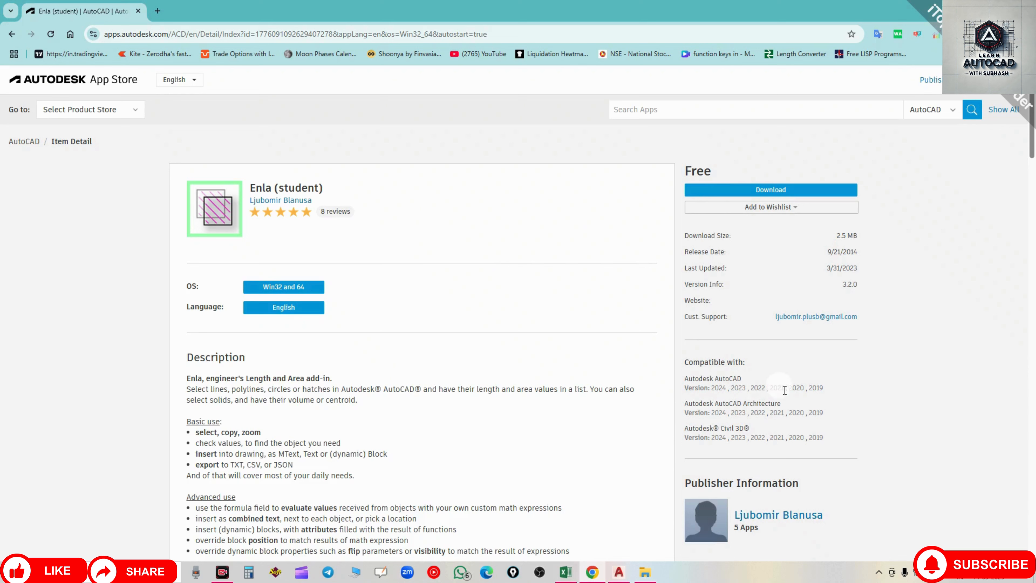
pyautogui.moveTo(765, 391); pyautogui.dragTo(717, 389)
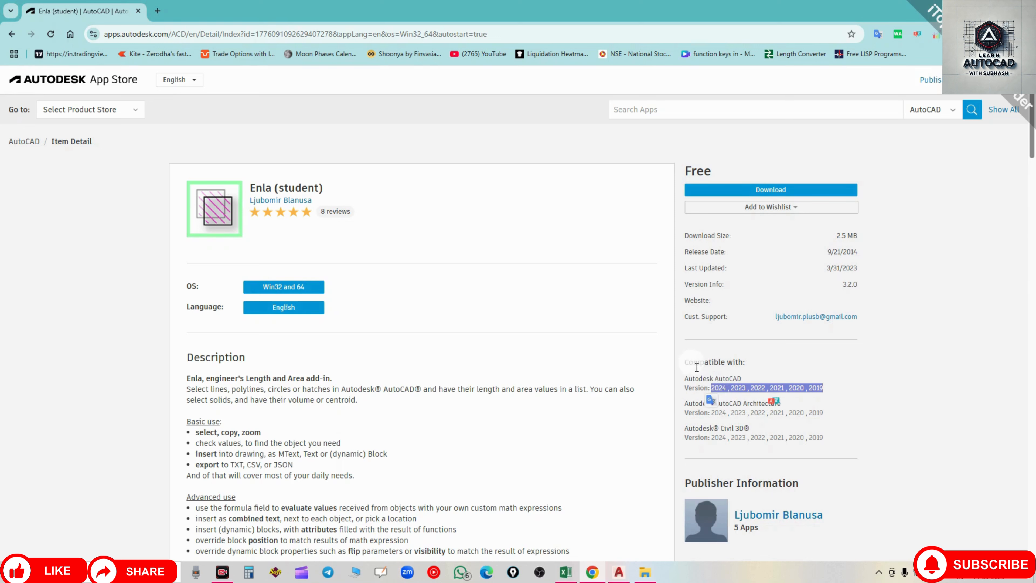
pyautogui.click(684, 362)
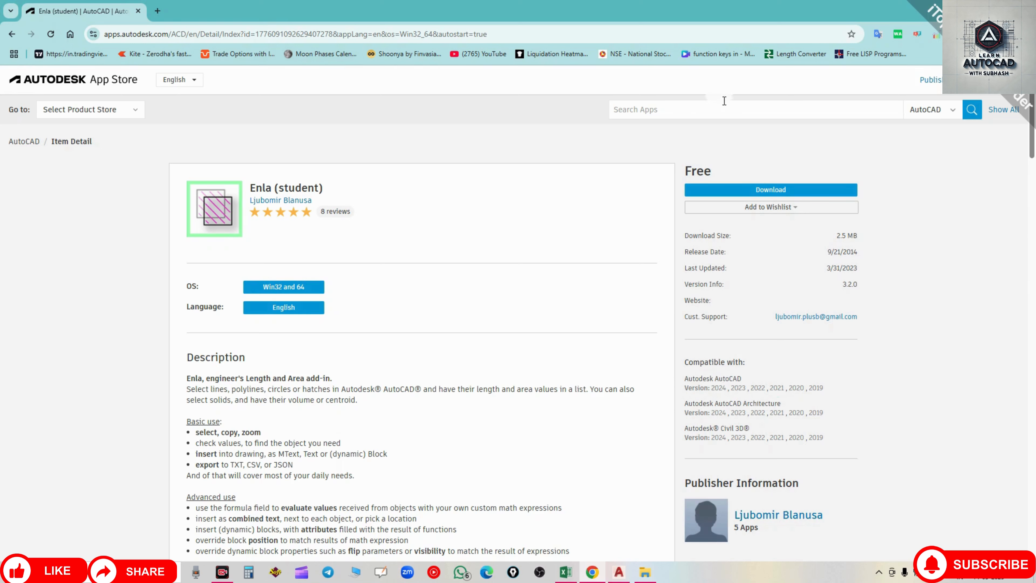
# Step: Switch to AutoCAD and set Enla to report object lengths instead of areas
pyautogui.click(618, 572)
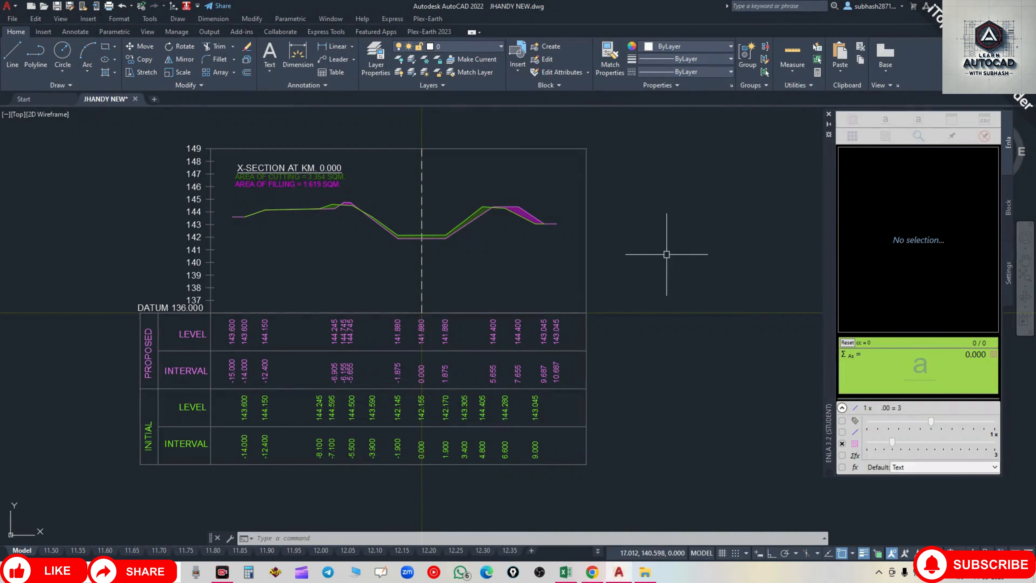
pyautogui.click(843, 445)
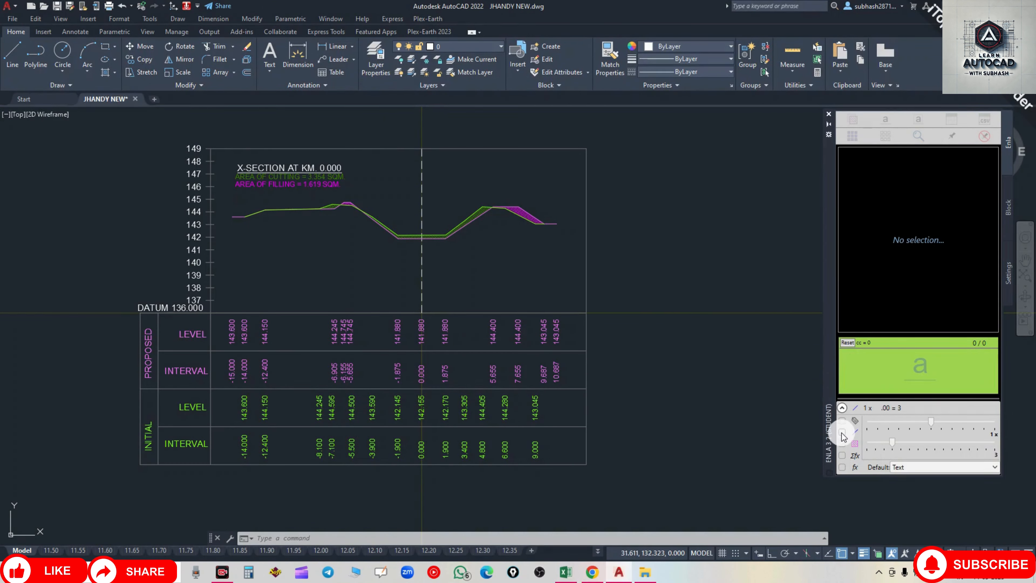
pyautogui.click(841, 432)
pyautogui.press('Escape')
pyautogui.press('Escape')
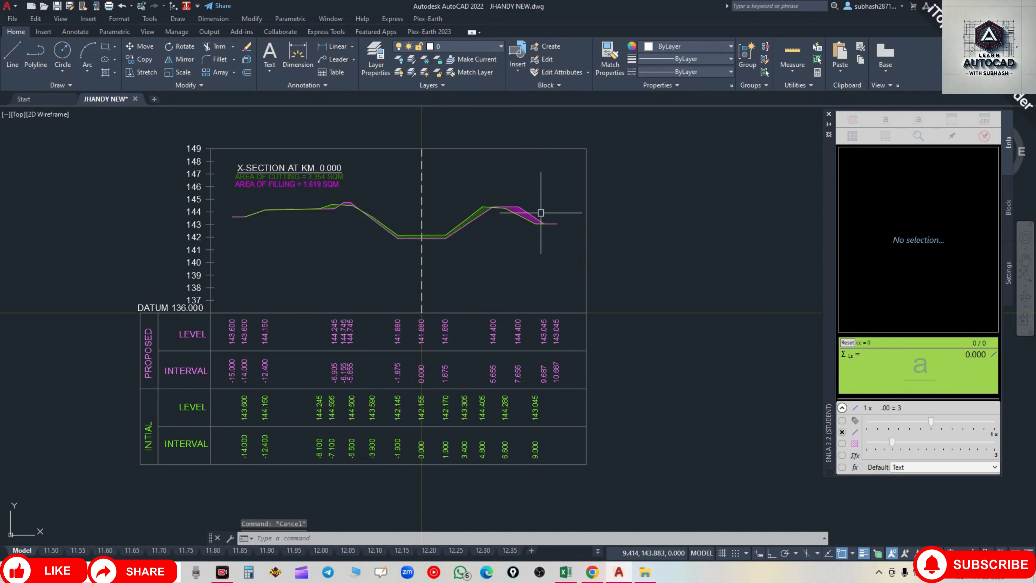
# Step: Measure the green initial ground polyline at km 0.000 with Enla, compare its length with the Properties palette, and clear the selection
pyautogui.scroll(5, 485, 210)
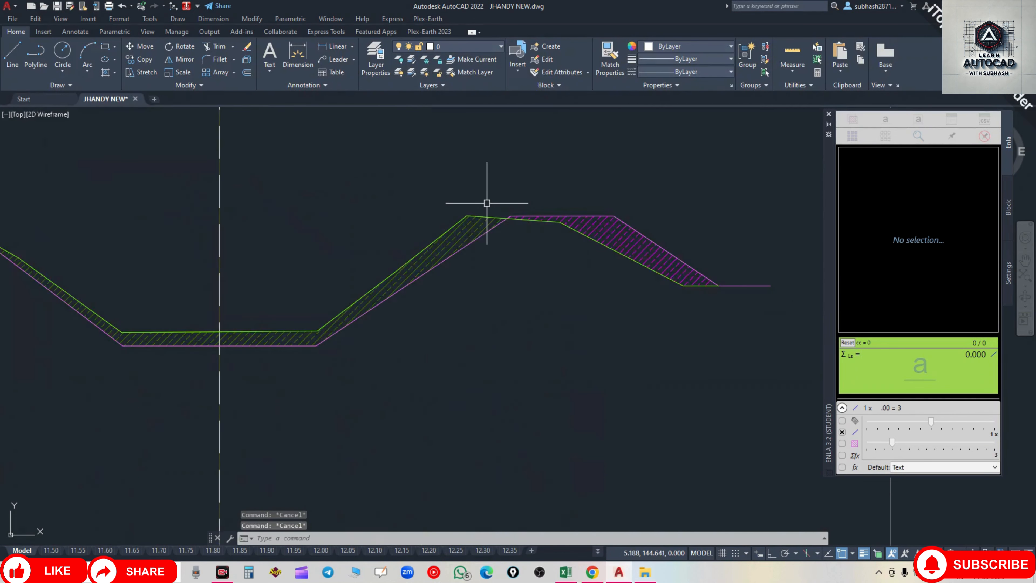
pyautogui.click(465, 218)
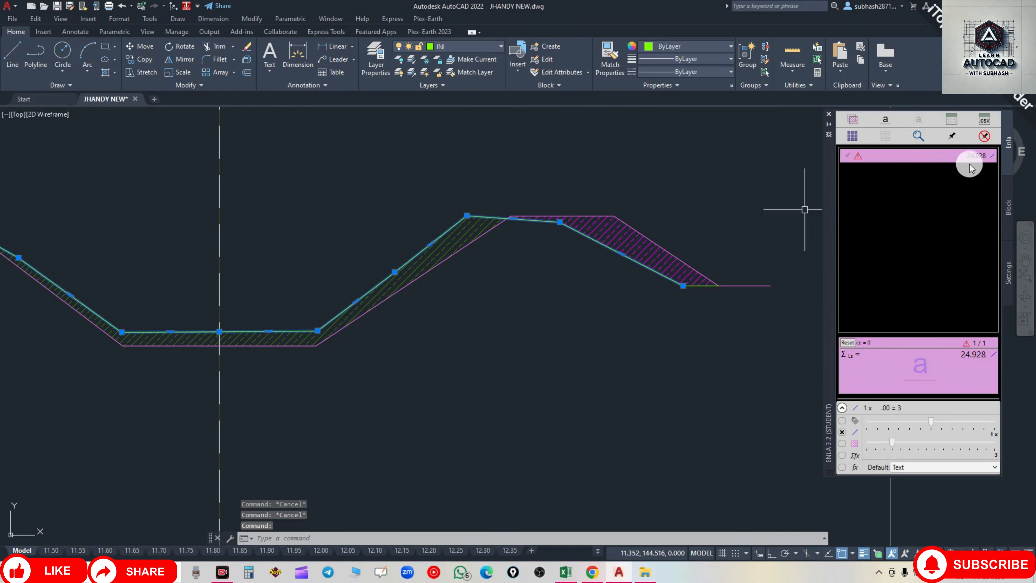
pyautogui.scroll(-6, 651, 298)
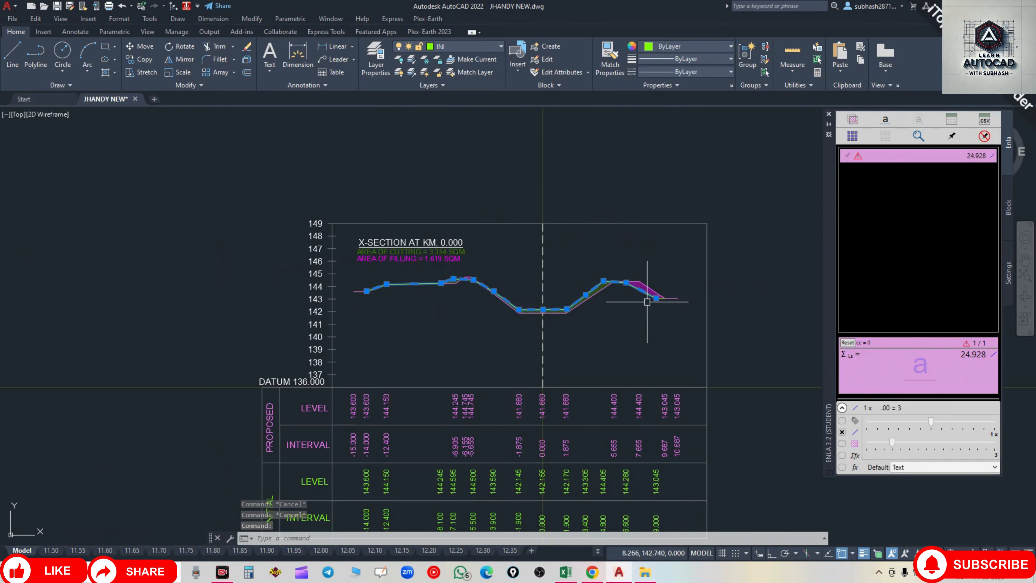
pyautogui.hotkey('ctrl', '1')
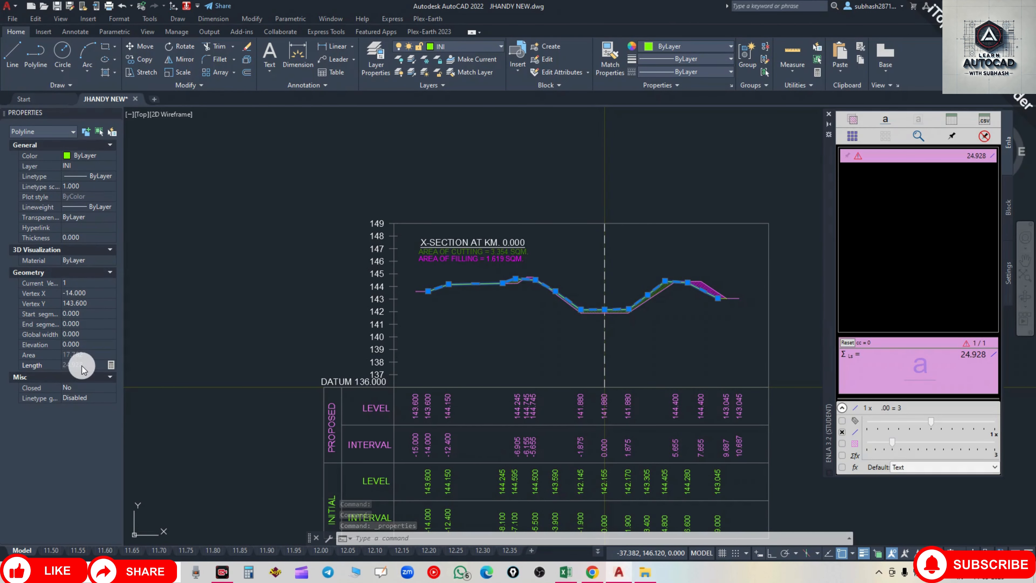
pyautogui.moveTo(651, 335); pyautogui.dragTo(624, 309, button='middle')
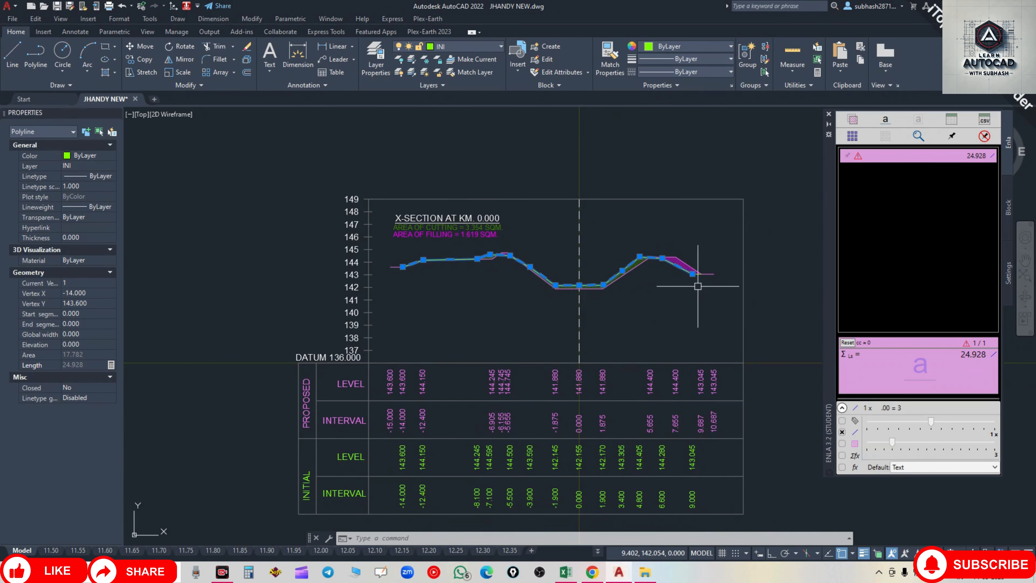
pyautogui.press('Escape')
pyautogui.press('Escape')
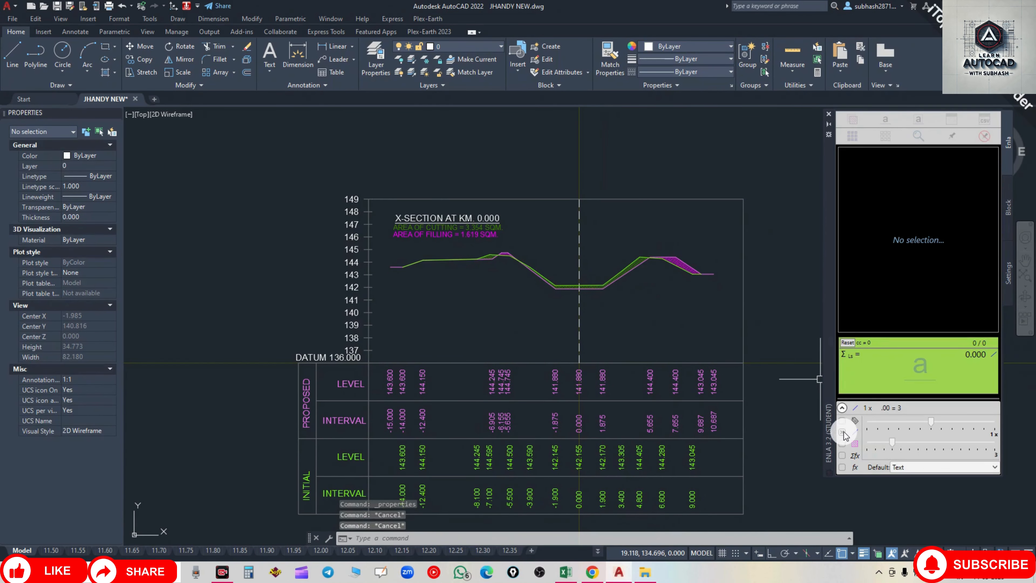
# Step: Set Enla to report areas instead of lengths and move its palette slightly up toward the drawing
pyautogui.click(843, 432)
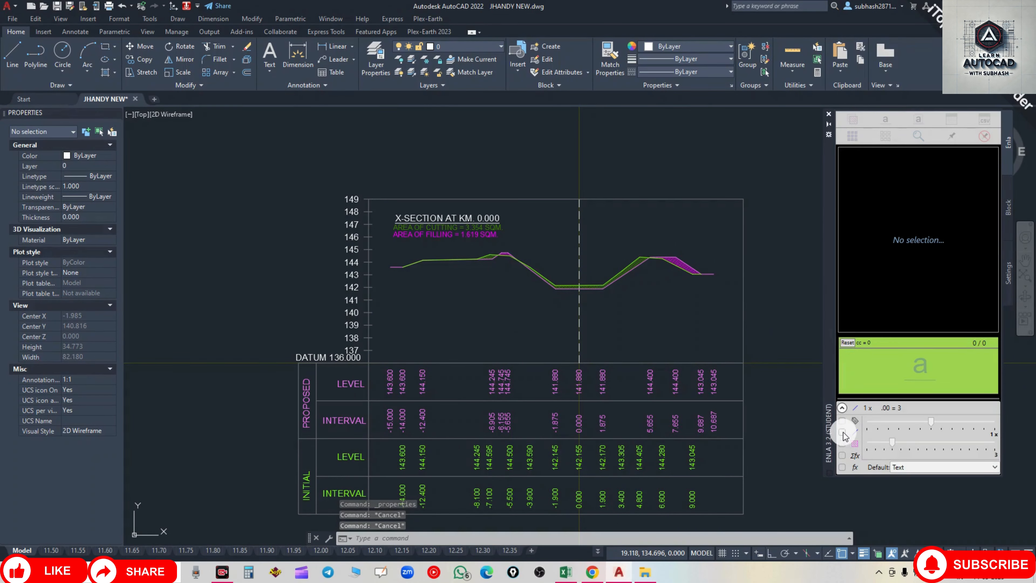
pyautogui.click(842, 444)
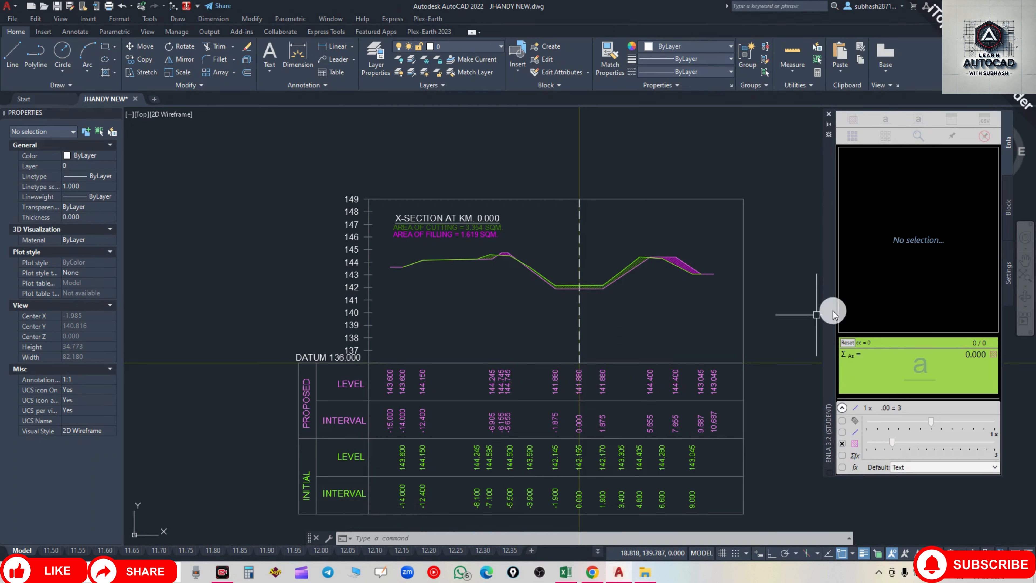
pyautogui.moveTo(832, 244); pyautogui.dragTo(805, 218)
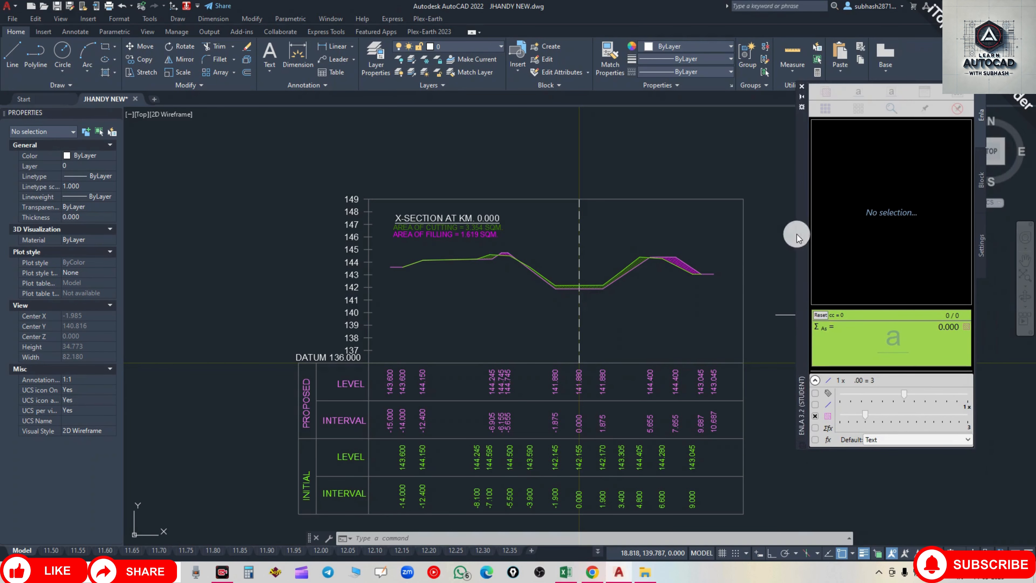
pyautogui.click(823, 414)
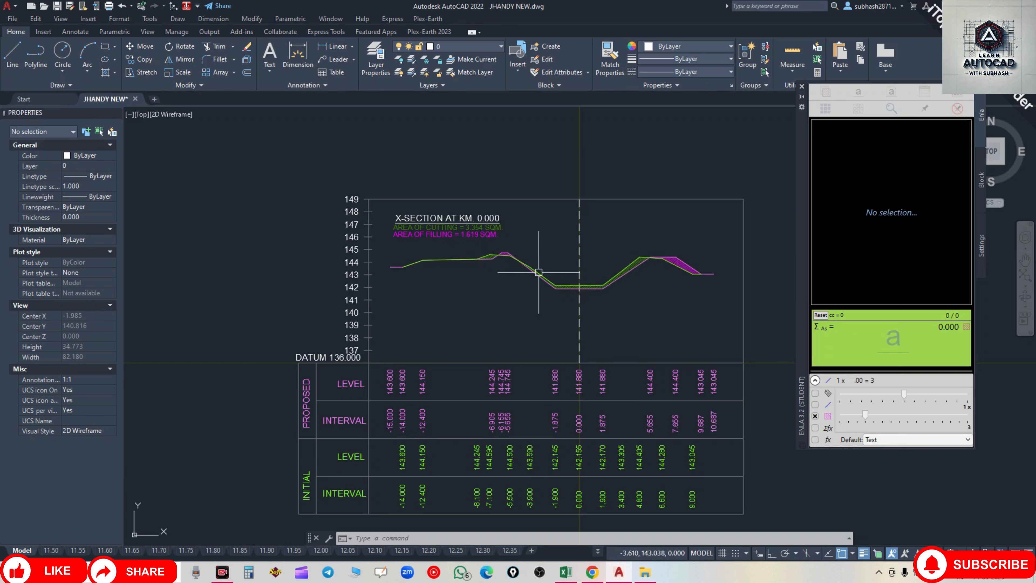
# Step: Draw a rectangle with an area of about 17.9 beside the km 0.000 section and select it to read its area in Enla
pyautogui.moveTo(528, 246)
pyautogui.mouseDown(button='middle')
pyautogui.moveTo(479, 366)
pyautogui.moveTo(330, 340)
pyautogui.moveTo(317, 293)
pyautogui.mouseUp(button='middle')
pyautogui.click(105, 46)
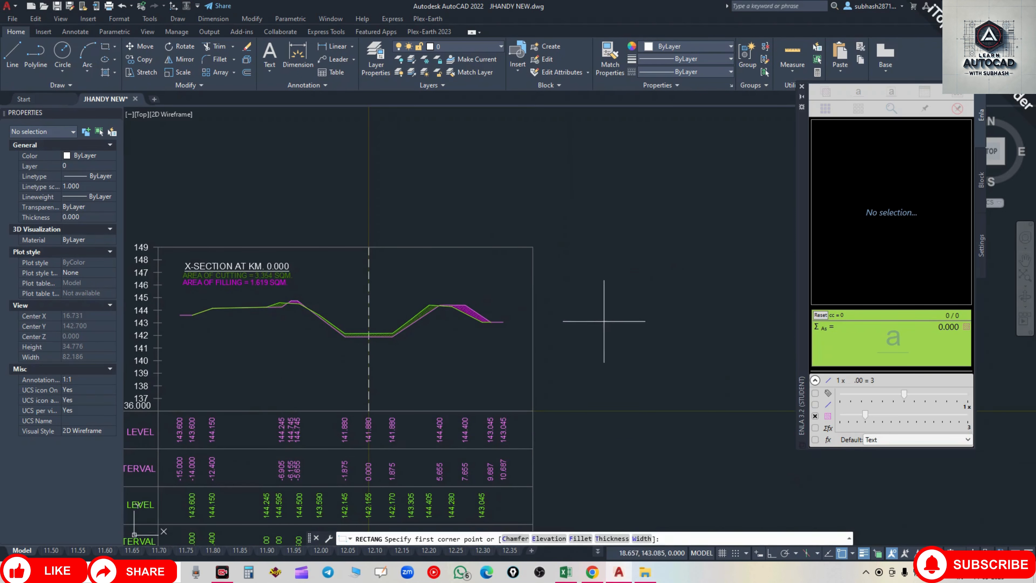
pyautogui.click(600, 297)
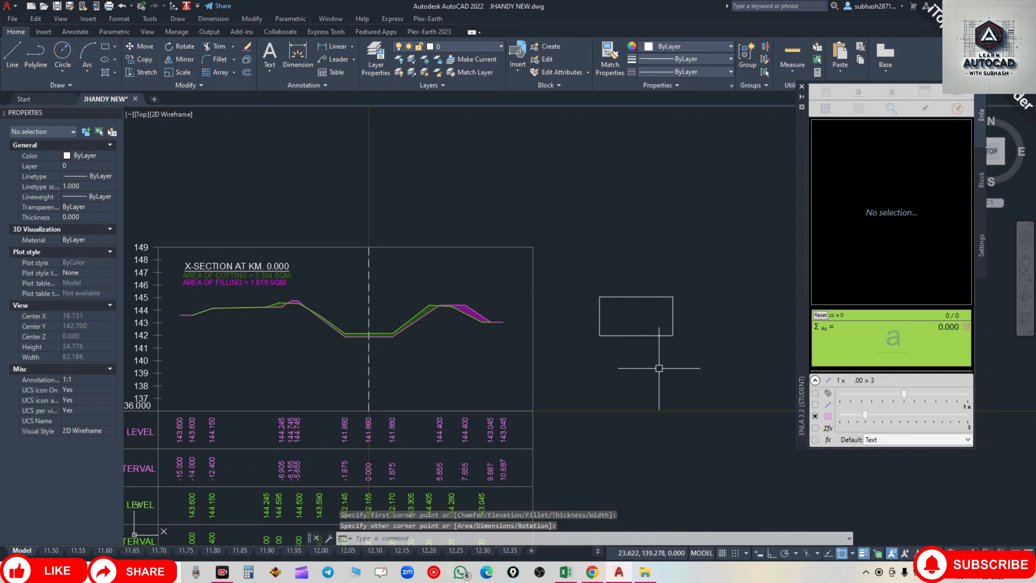
pyautogui.click(600, 312)
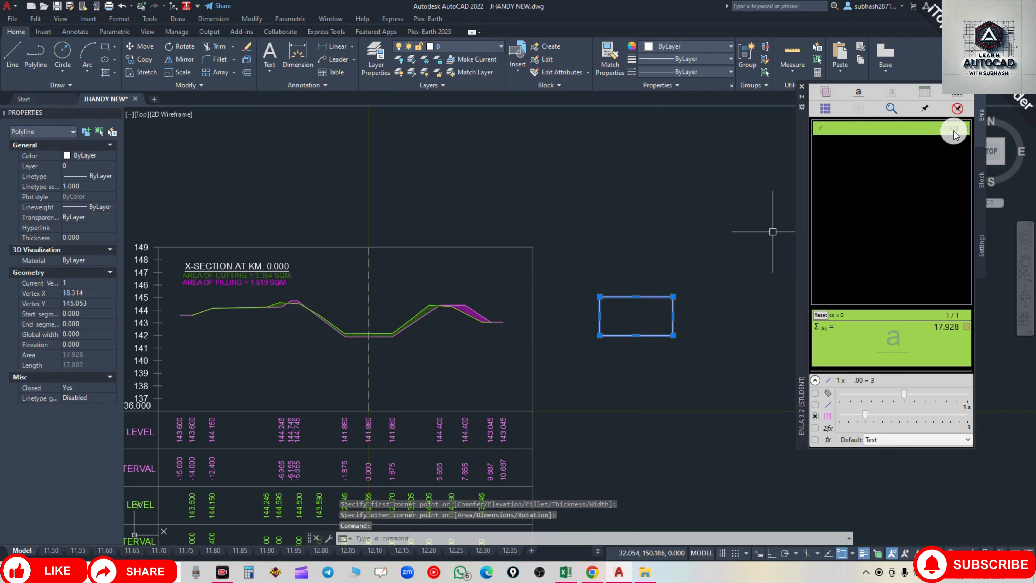
# Step: Delete the test rectangle beside the km 0.000 section
pyautogui.click(694, 274)
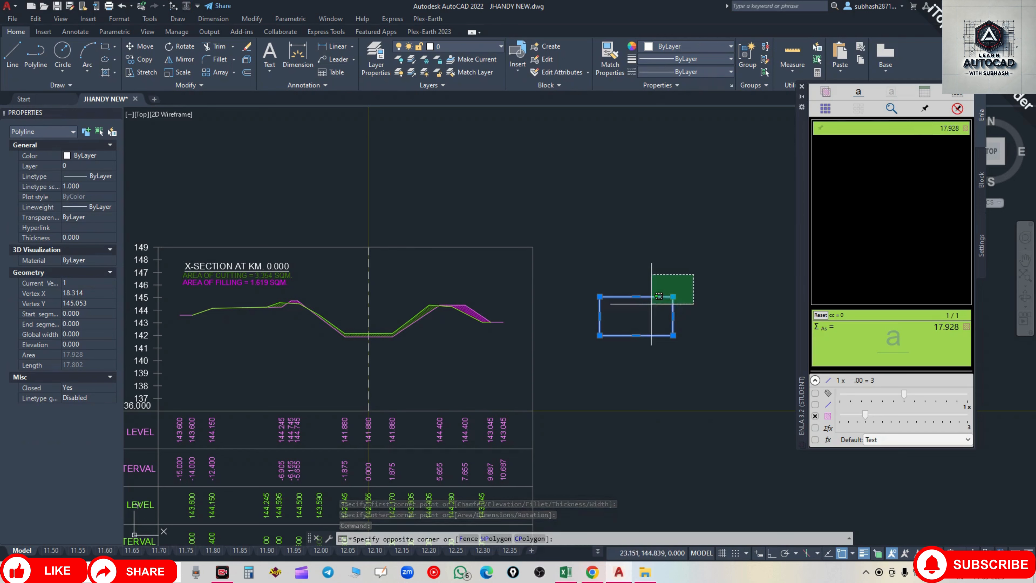
pyautogui.click(643, 296)
pyautogui.press('Delete')
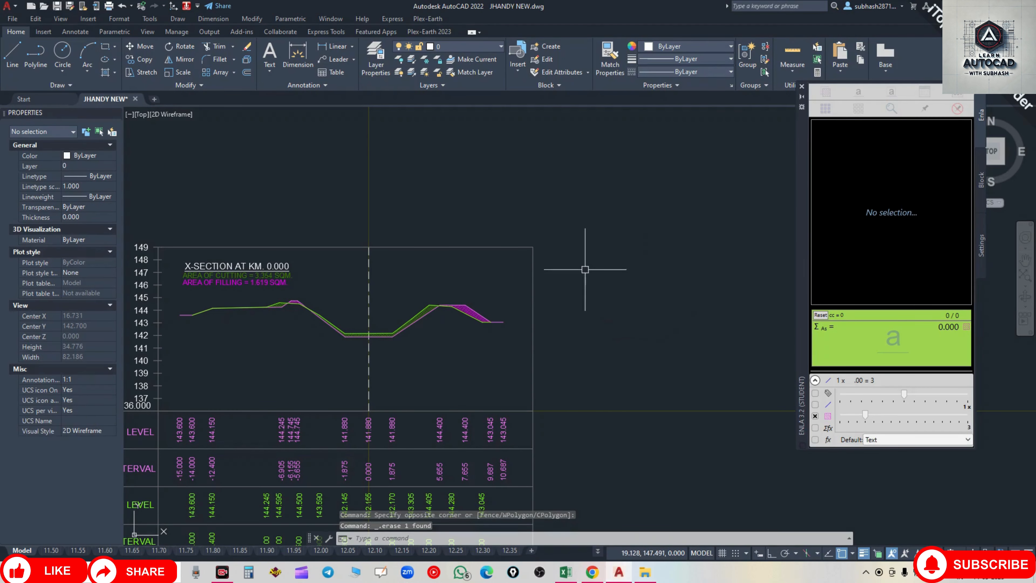
# Step: Draw a circle with a radius of about 2.3 beside the km 0.000 section and compare its area in Enla and Properties
pyautogui.click(62, 52)
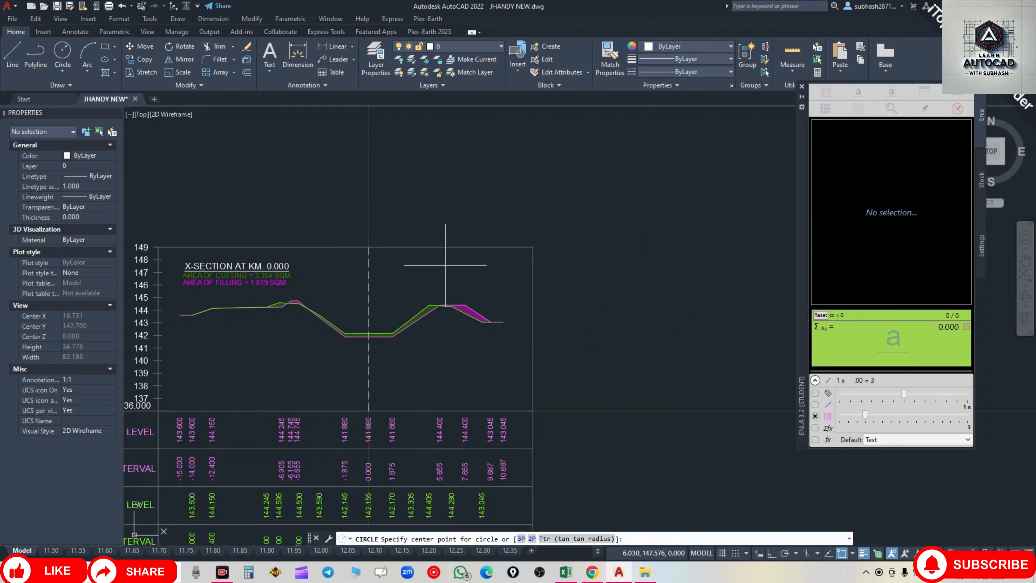
pyautogui.click(595, 290)
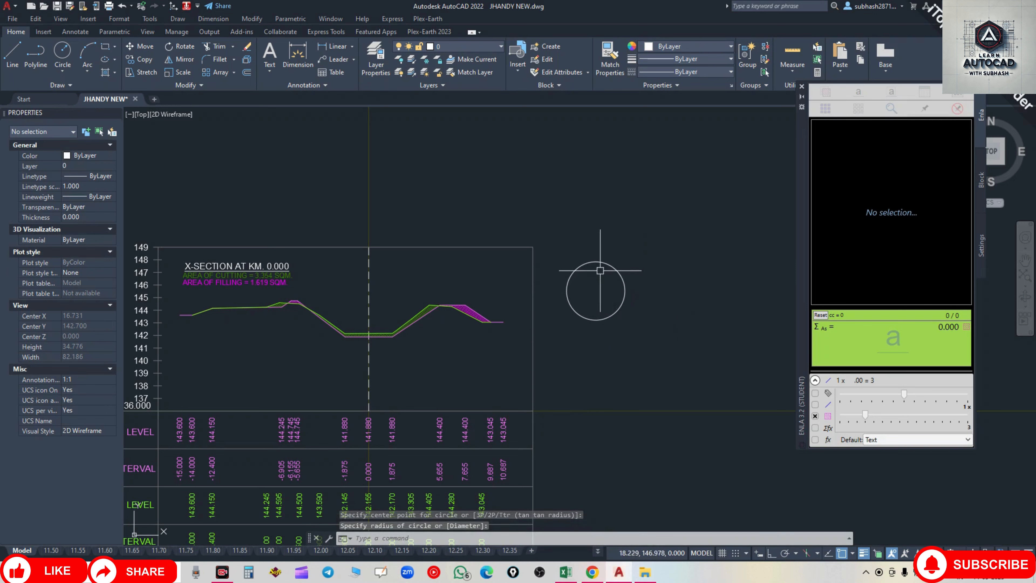
pyautogui.click(598, 273)
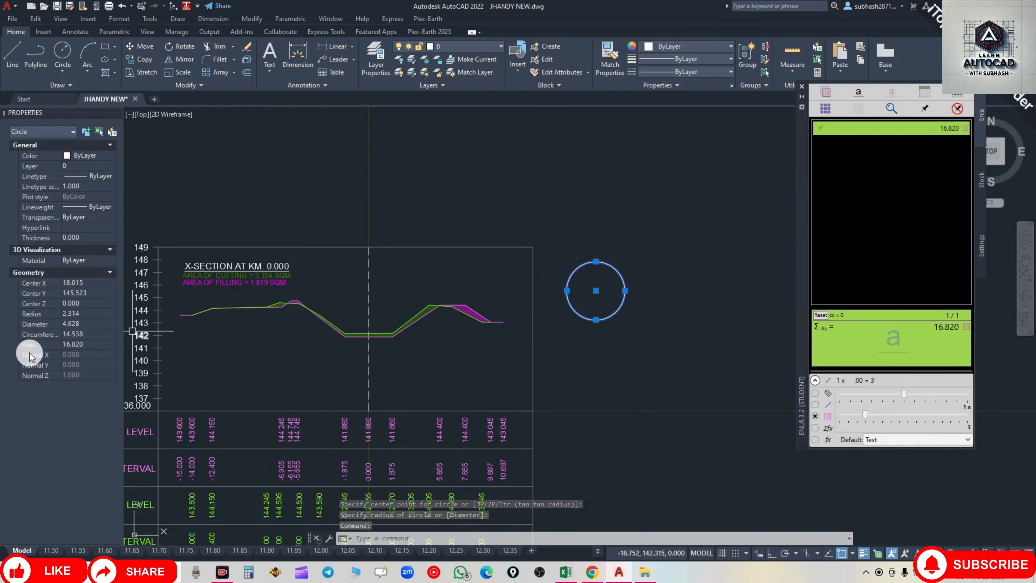
pyautogui.click(73, 345)
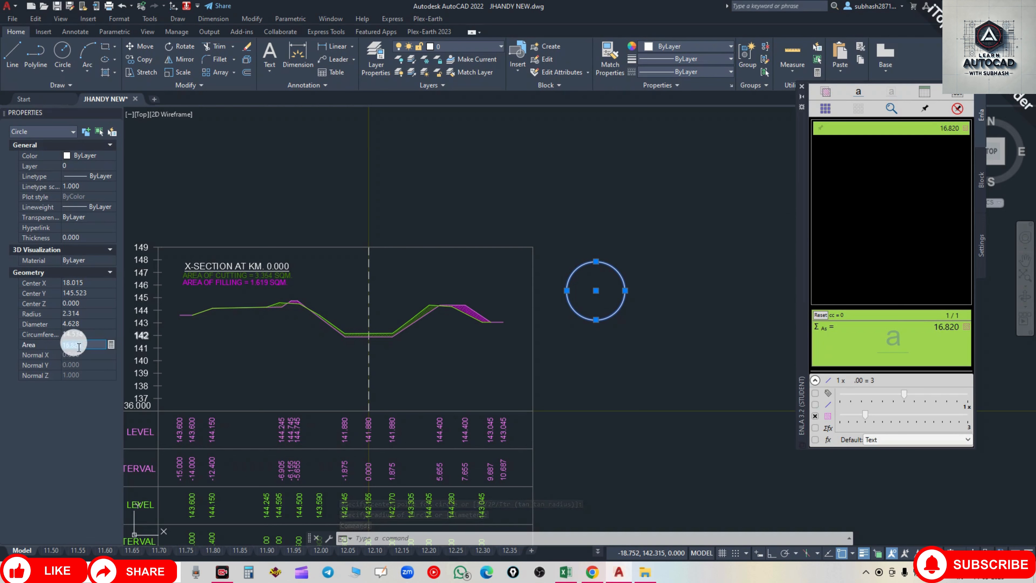
pyautogui.press('Escape')
pyautogui.press('Escape')
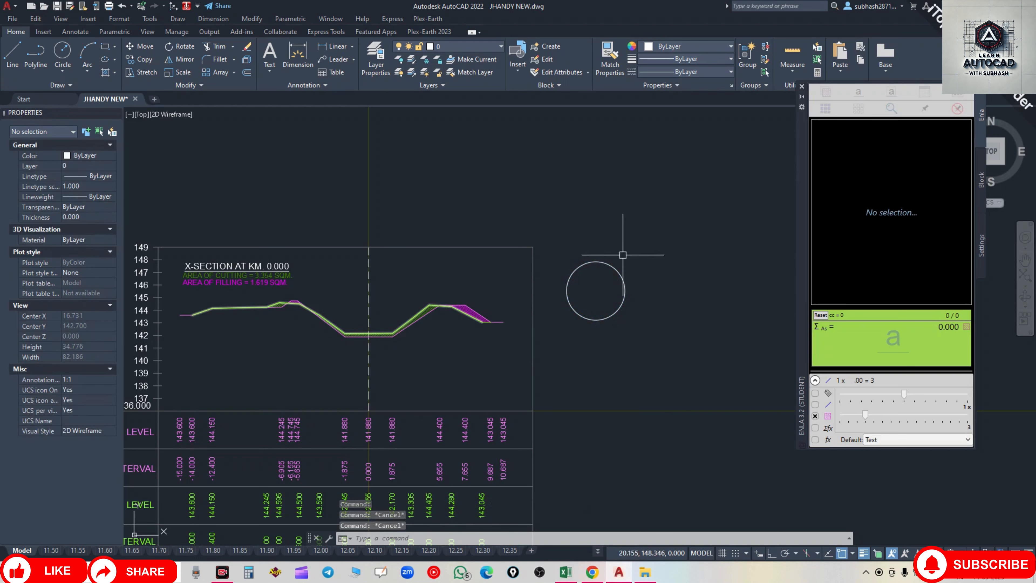
# Step: Delete the test circle beside the km 0.000 section
pyautogui.click(620, 248)
pyautogui.click(568, 287)
pyautogui.press('Delete')
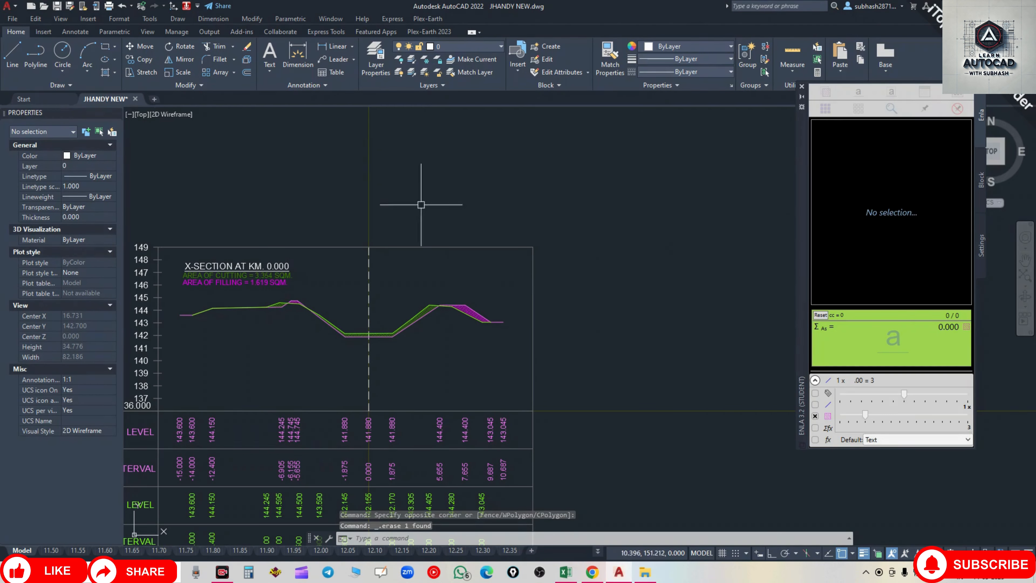
# Step: Draw a circle with a radius of about 4.03 beside the km 0.000 section and list both its length and area in Enla
pyautogui.click(51, 63)
pyautogui.click(634, 279)
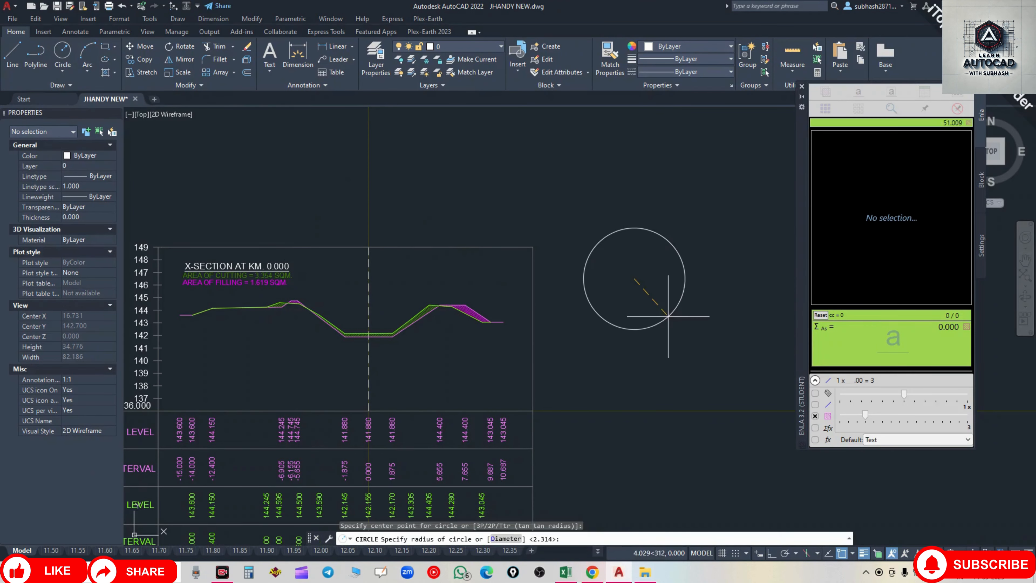
pyautogui.click(668, 238)
pyautogui.click(668, 238)
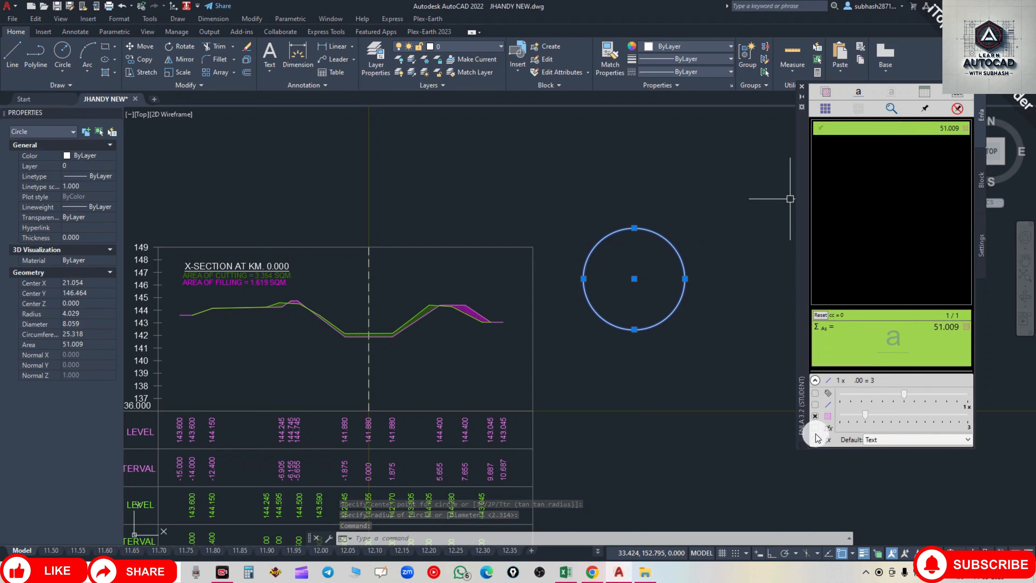
pyautogui.click(815, 406)
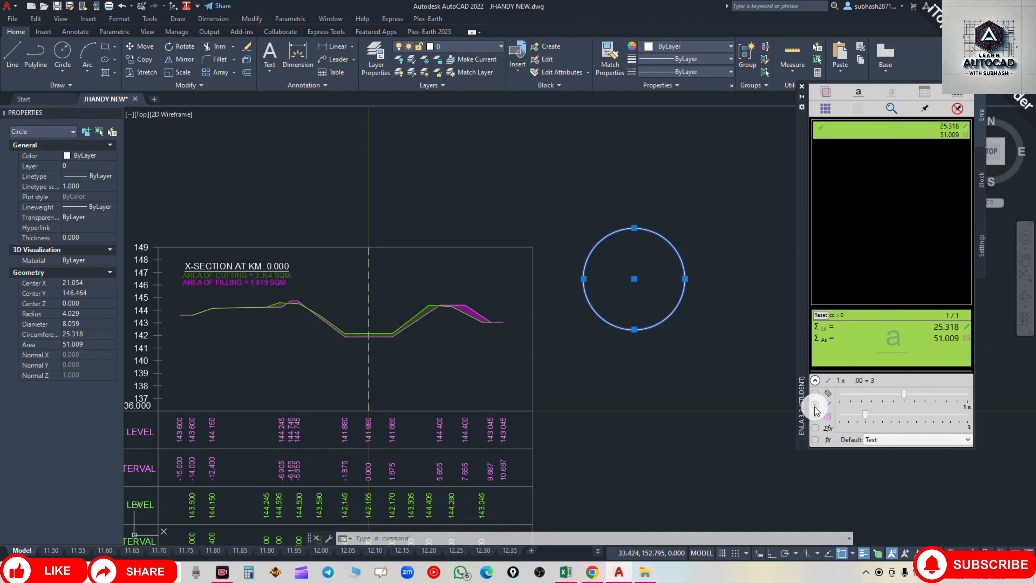